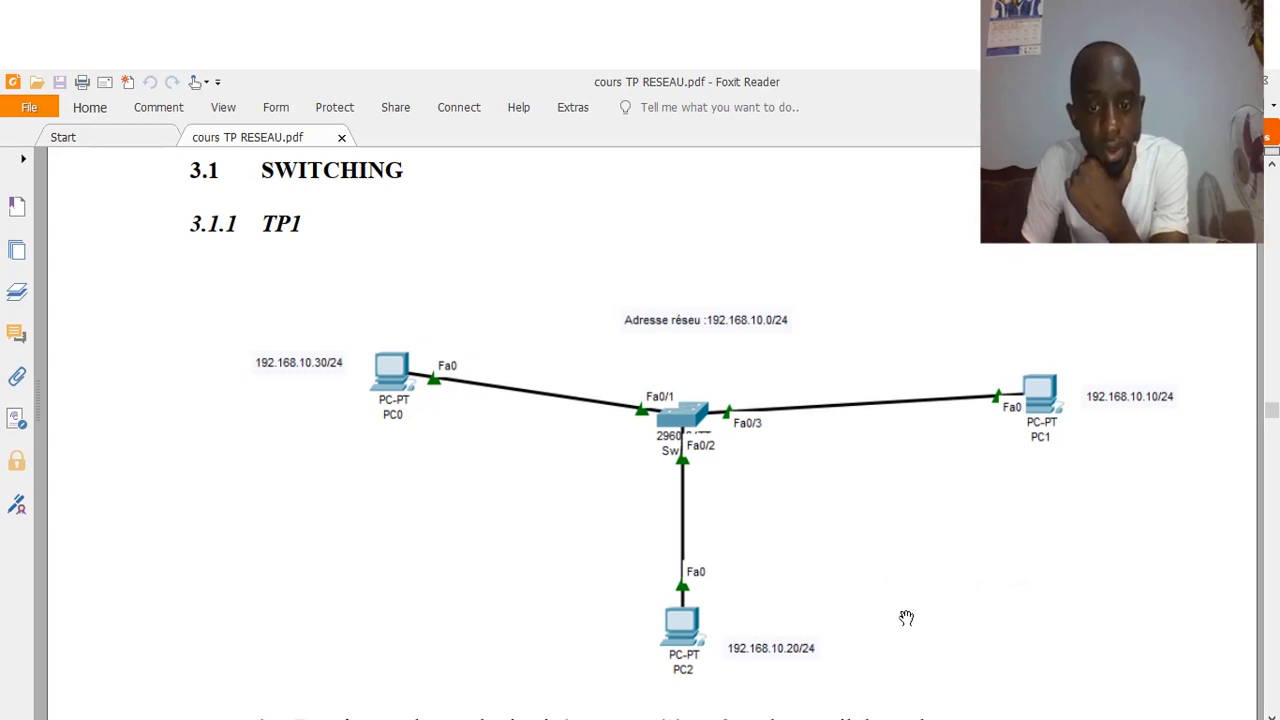
- Switch to Cisco Packet Tracer and place a 2960 switch in the middle of the empty logical workspace
key(alt+Tab)
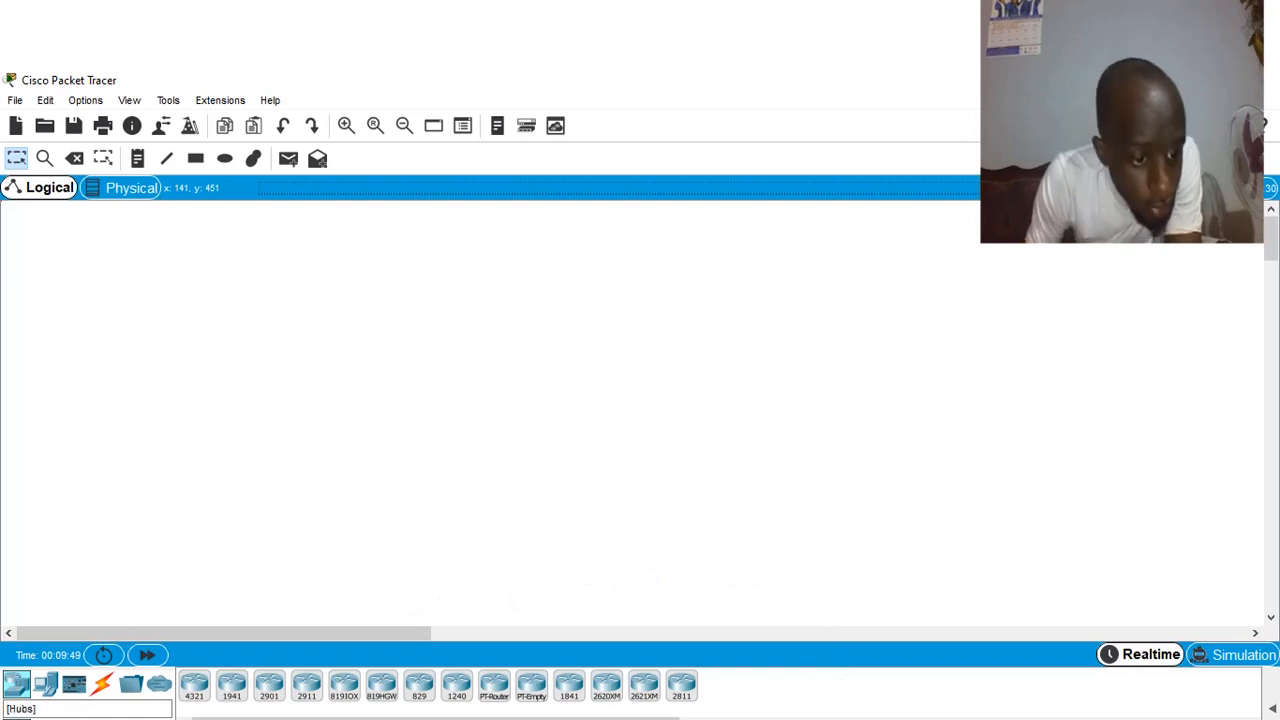
click(45, 684)
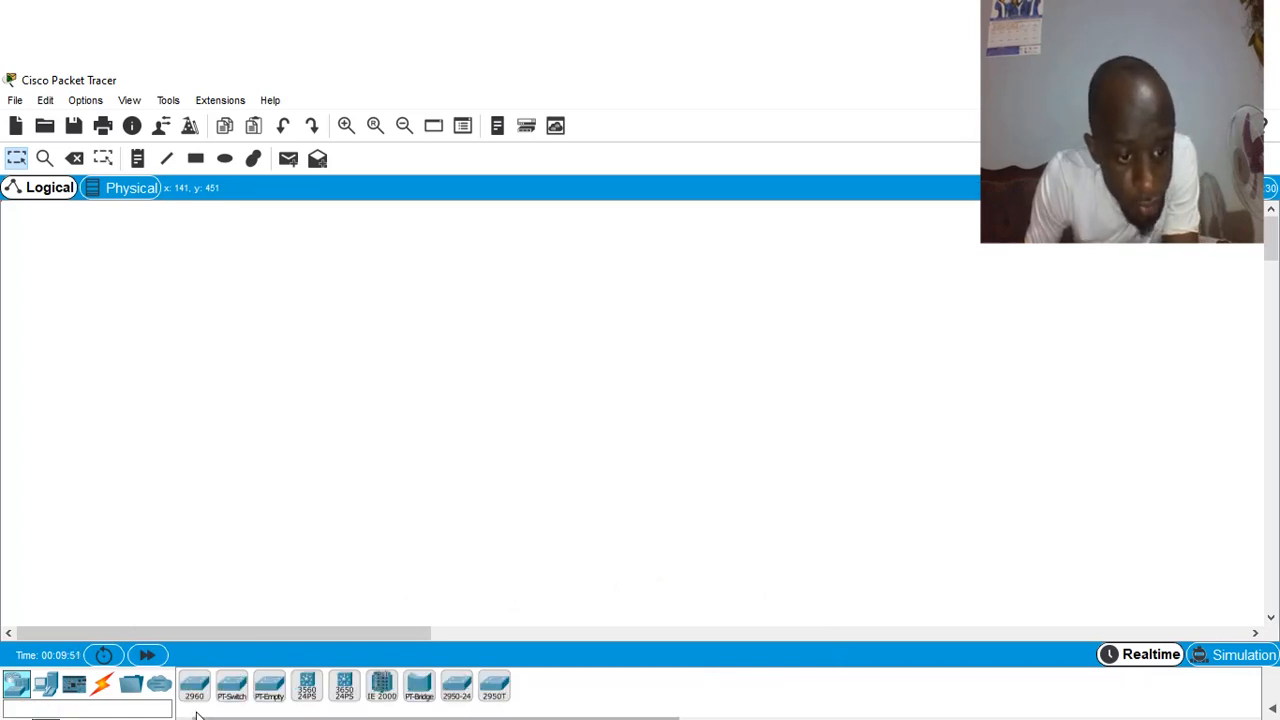
drag(190, 690, 610, 442)
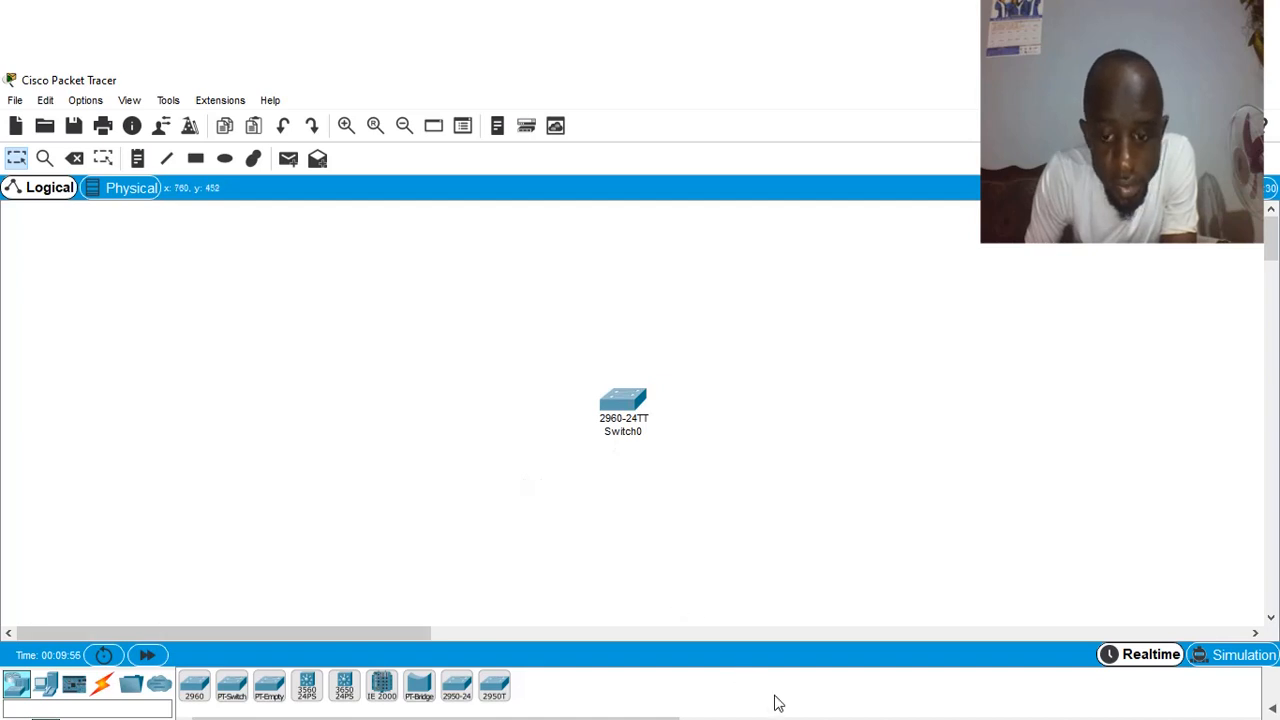
- Consult the TP1 diagram in the PDF and add three PCs around the switch: one to its left, one above, one to its right
key(alt+Tab)
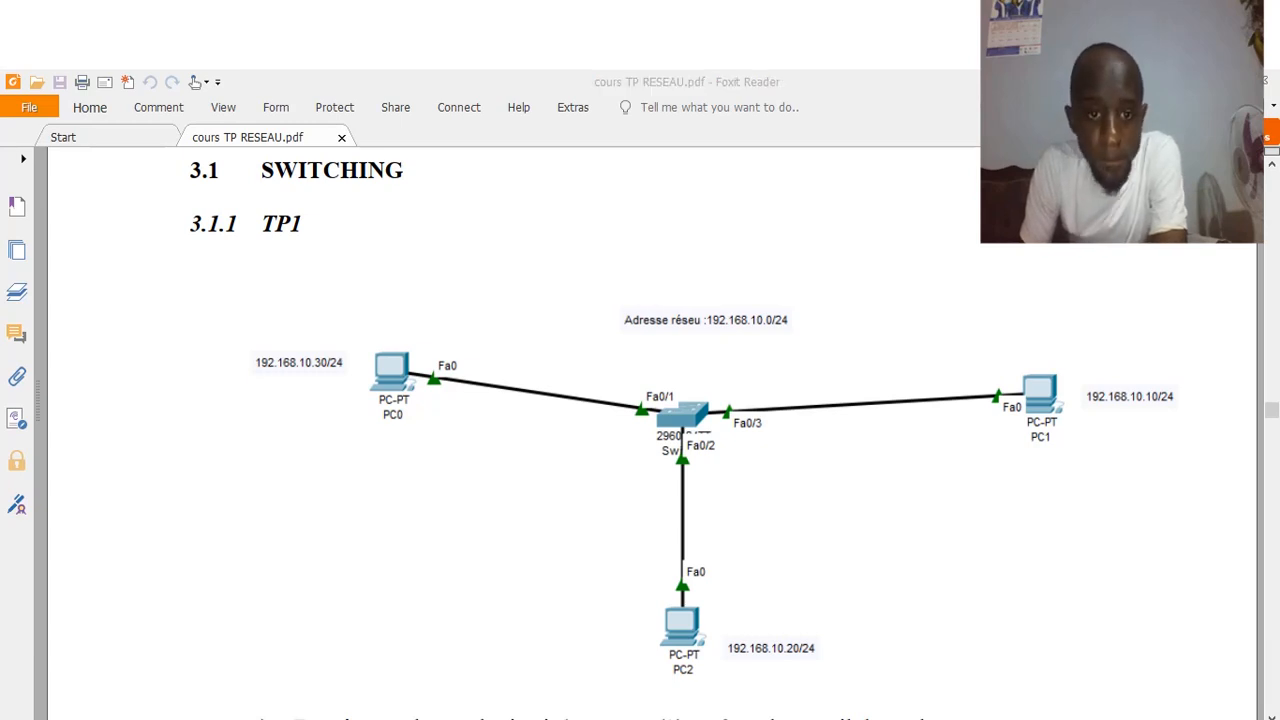
key(alt+Tab)
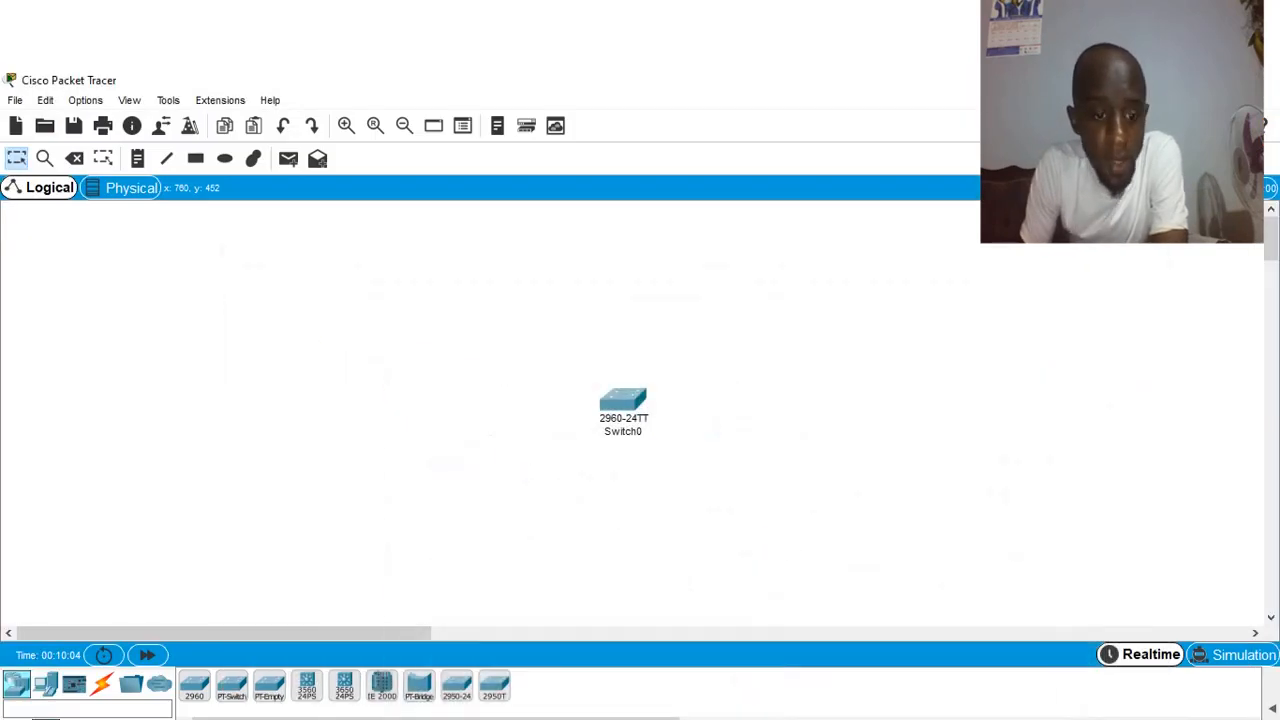
click(45, 683)
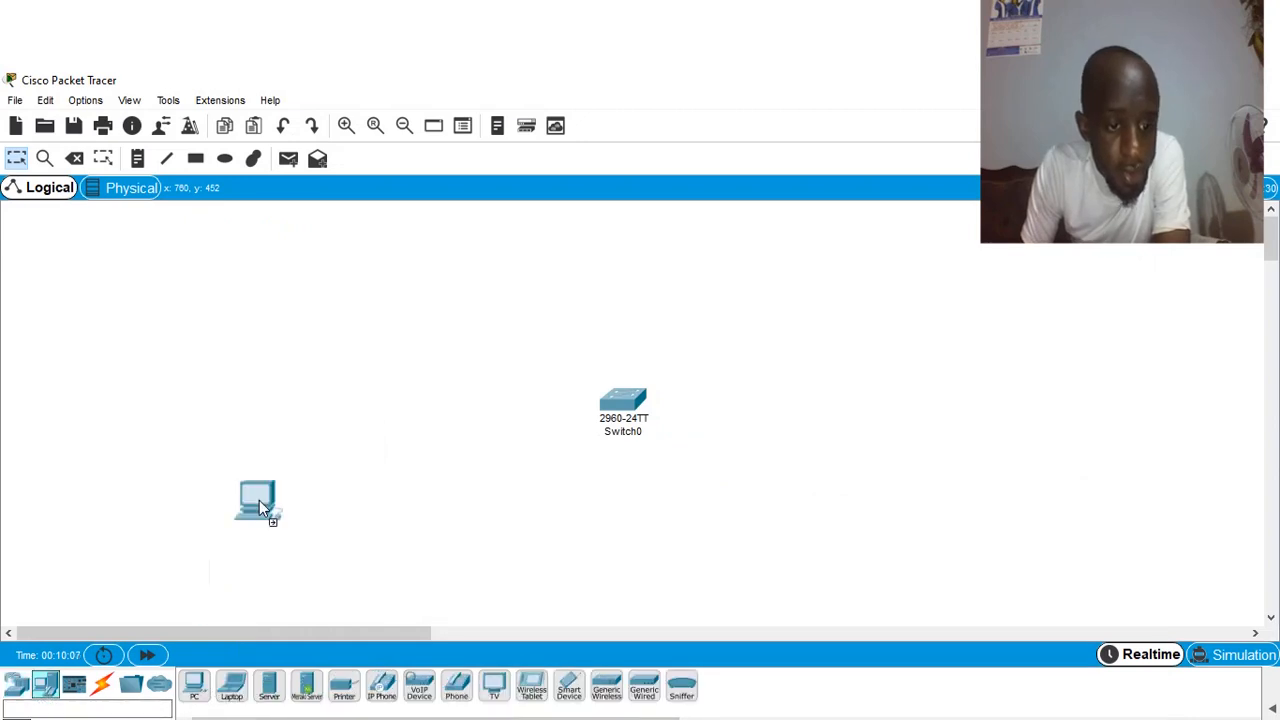
drag(194, 685, 668, 259)
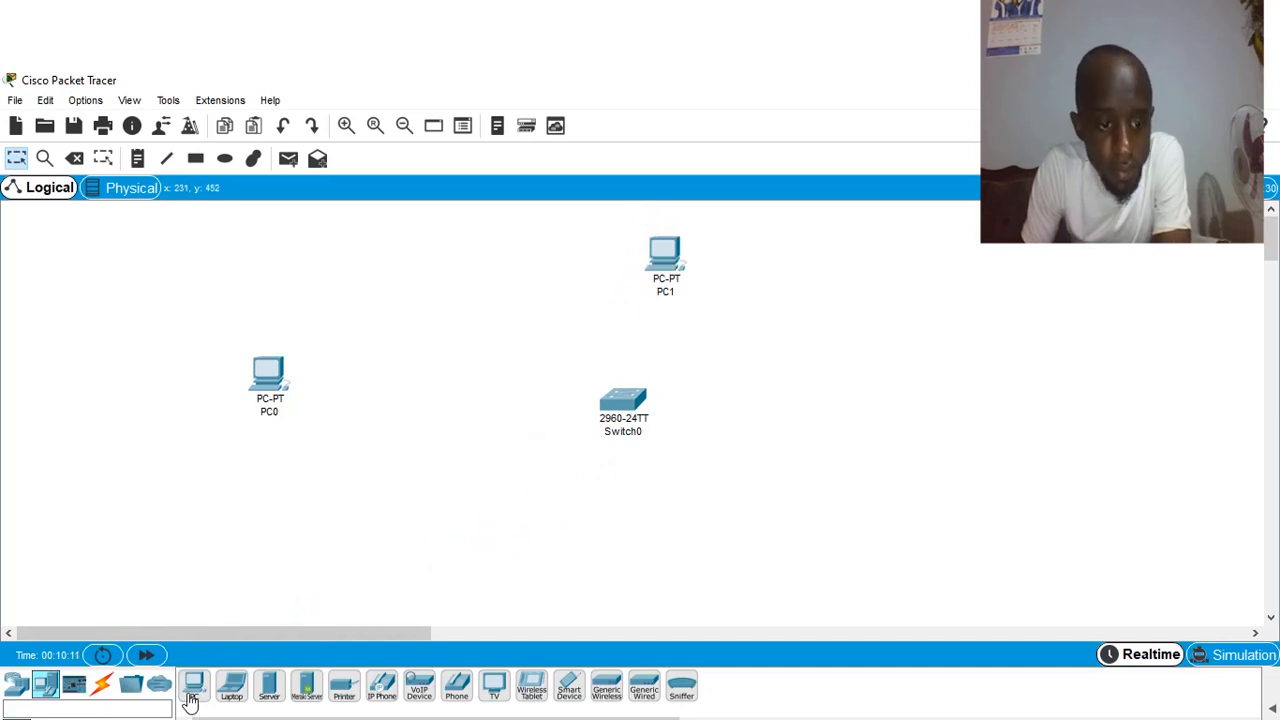
drag(192, 690, 711, 578)
- Check the layout against the TP1 diagram, then move the switch slightly left and PC0 lower in the workspace
key(alt+Tab)
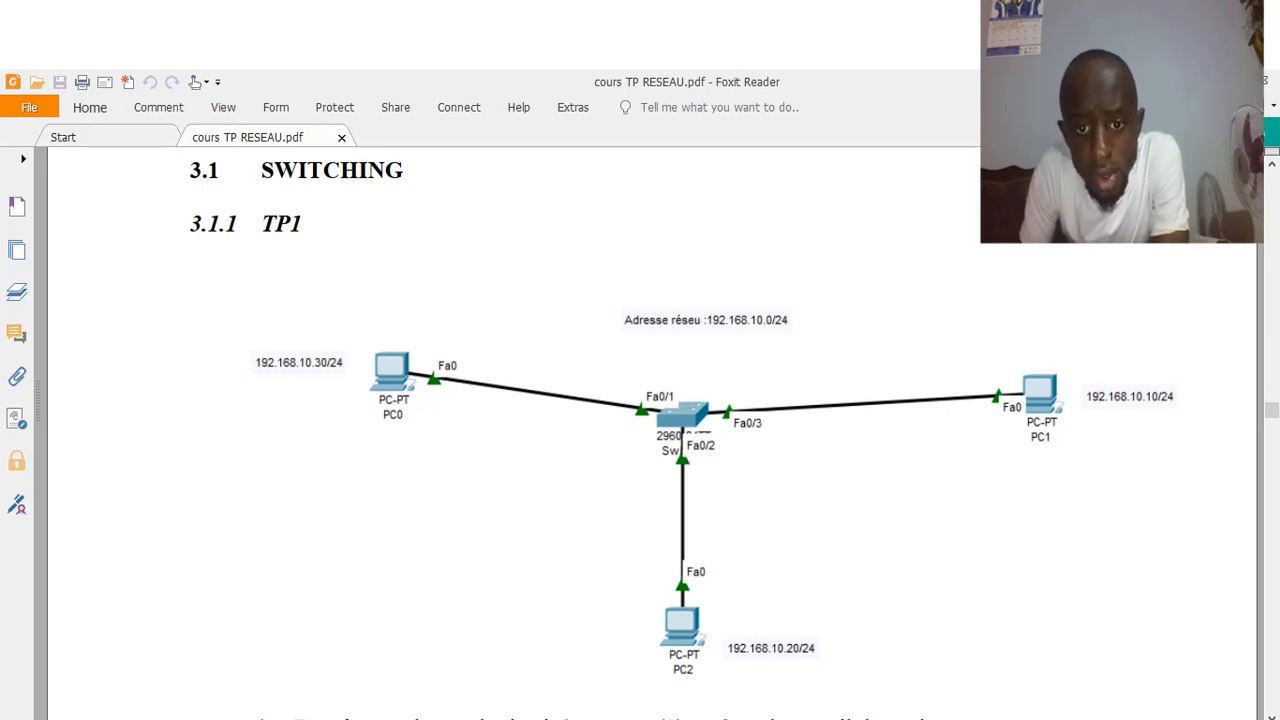
key(alt+Tab)
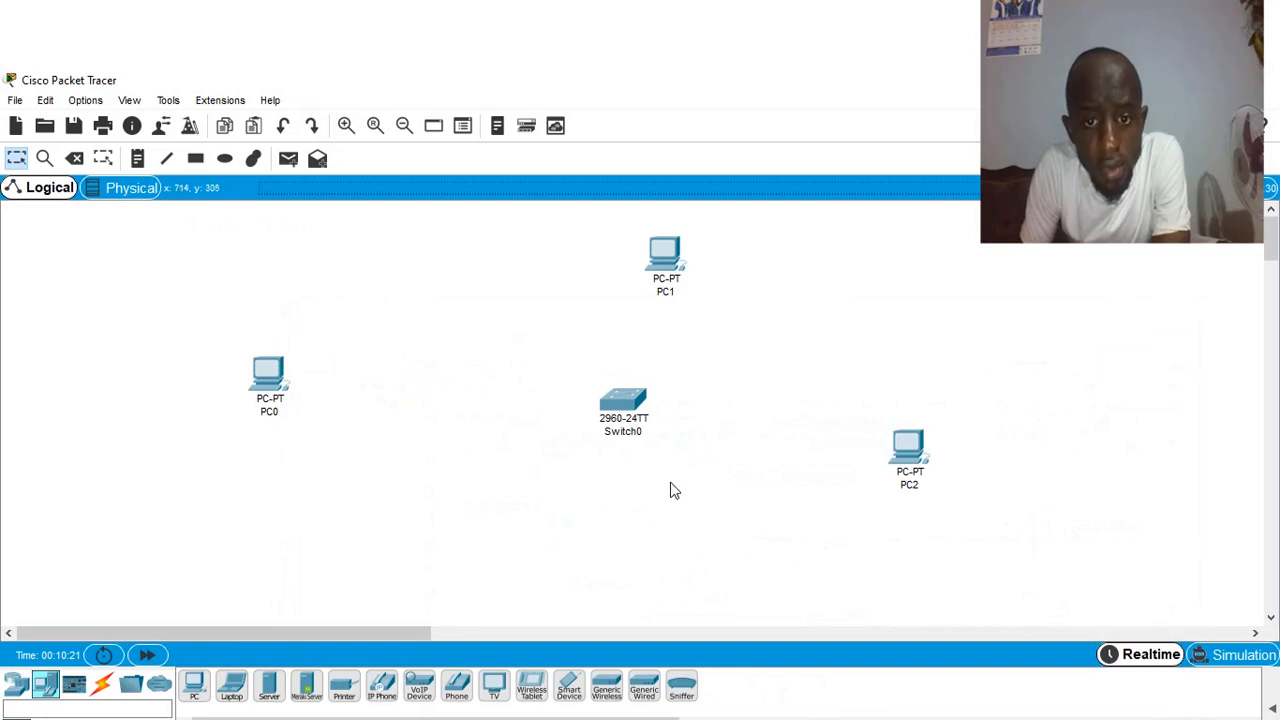
drag(630, 418, 578, 428)
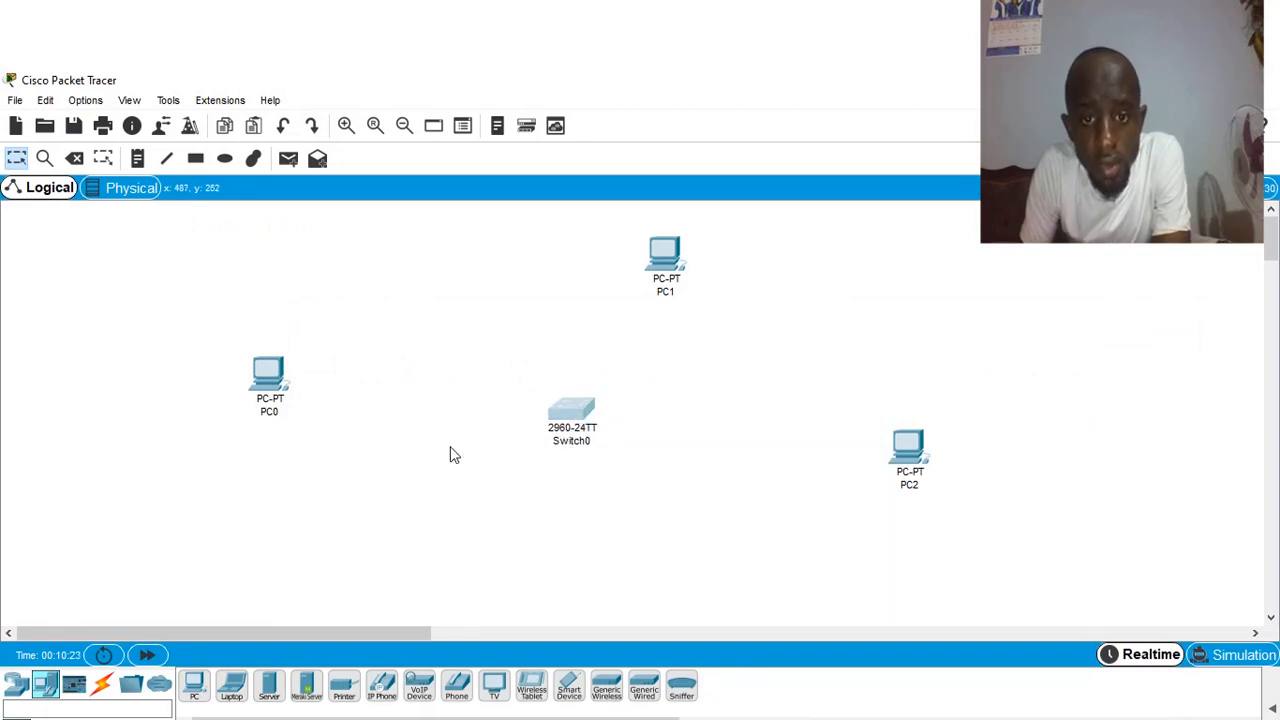
drag(270, 395, 311, 480)
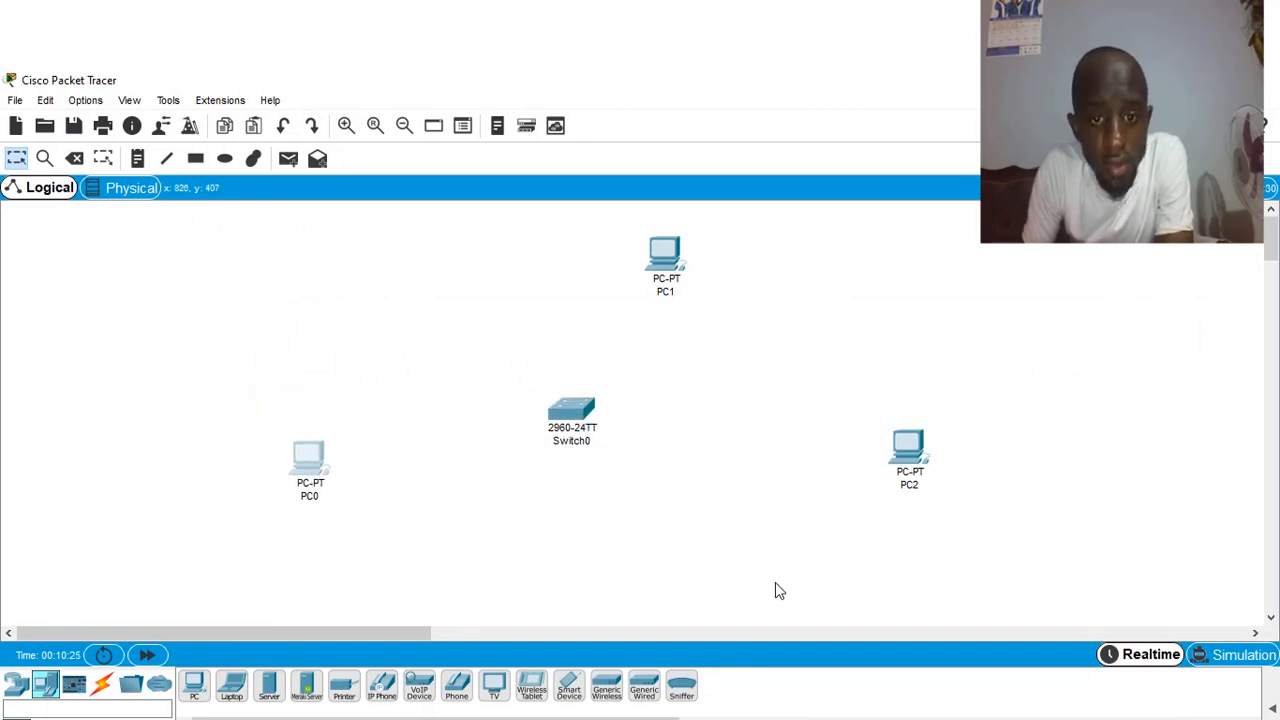
- Connect the switch's FastEthernet0/1 port to PC0's FastEthernet0 port with a copper straight-through cable
click(102, 684)
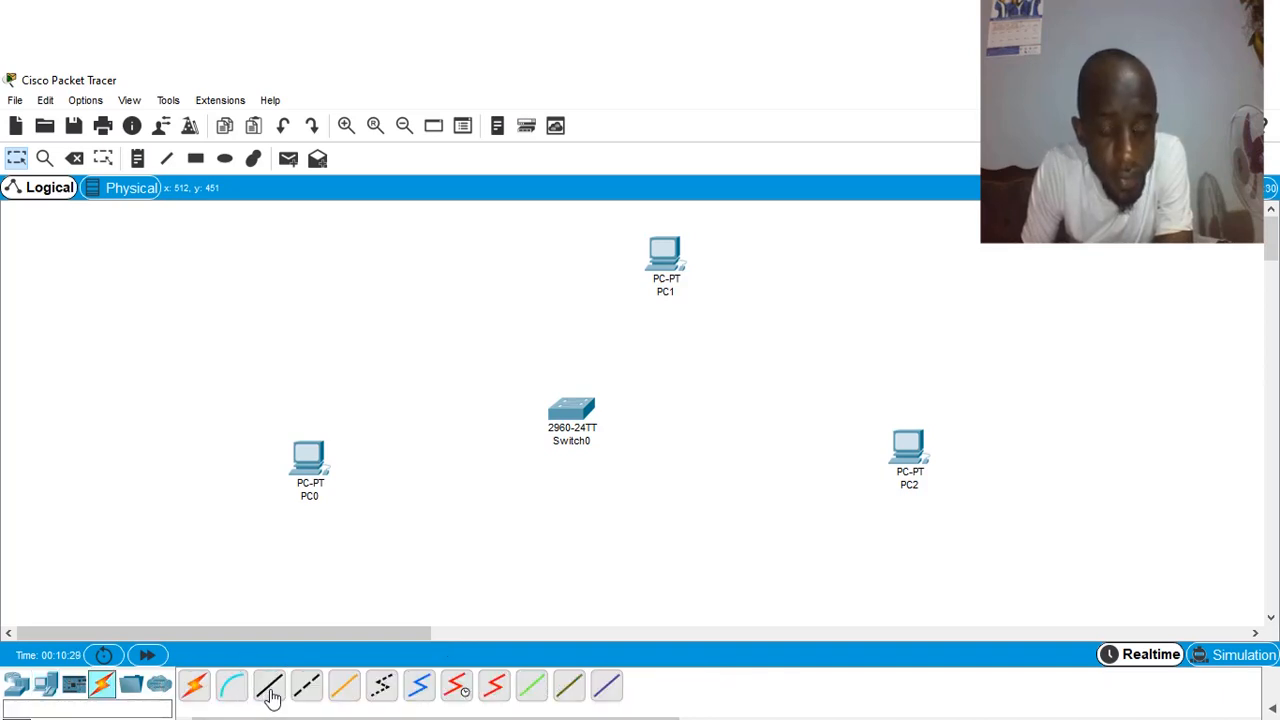
click(270, 688)
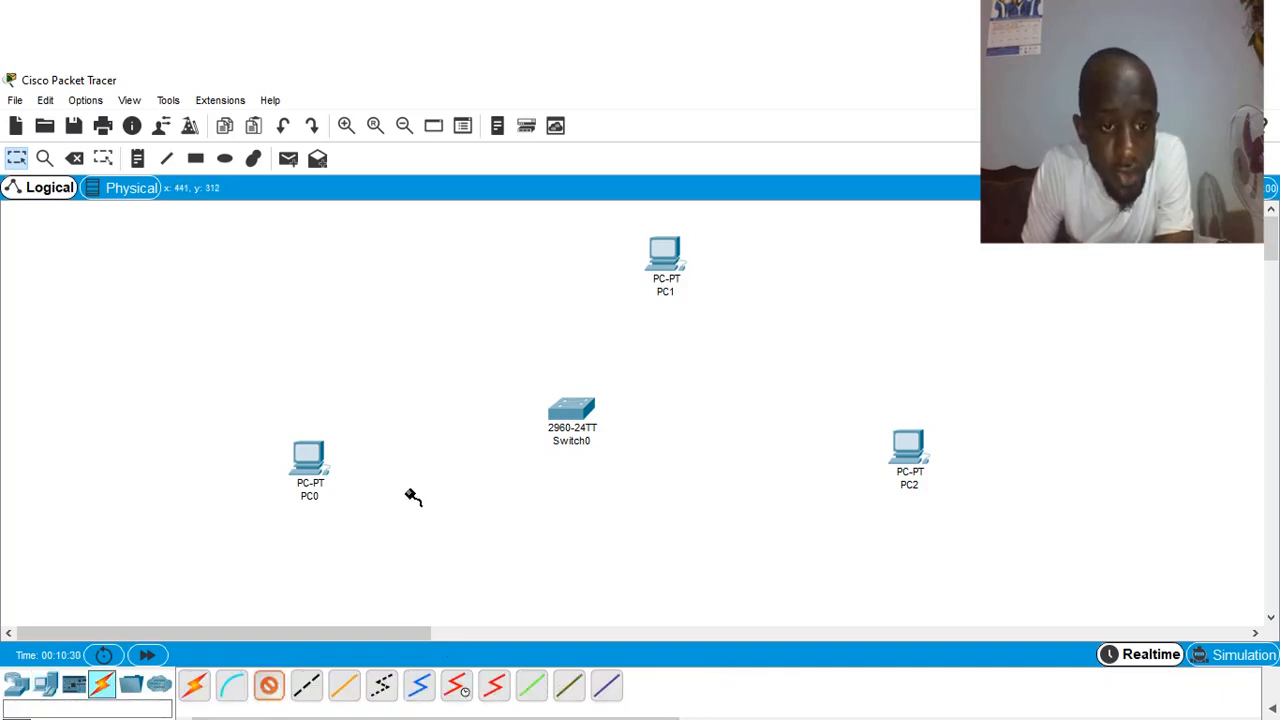
click(311, 477)
click(425, 540)
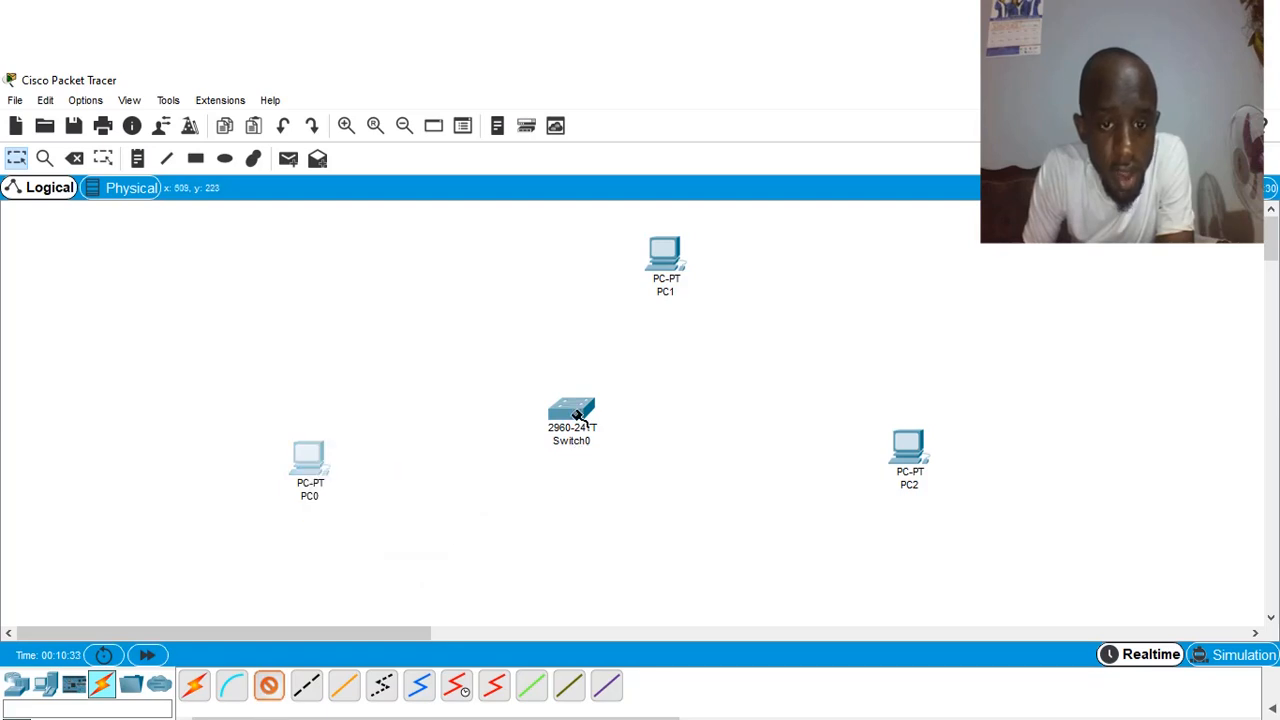
click(575, 410)
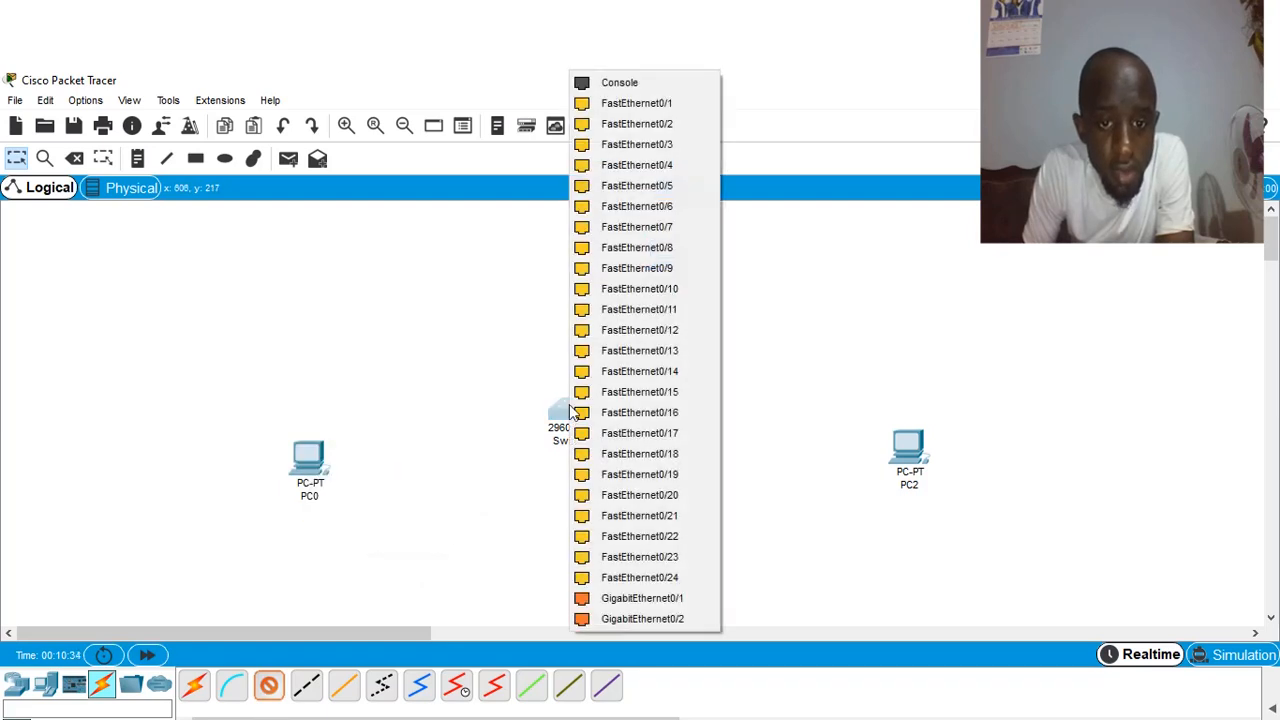
click(673, 104)
click(308, 462)
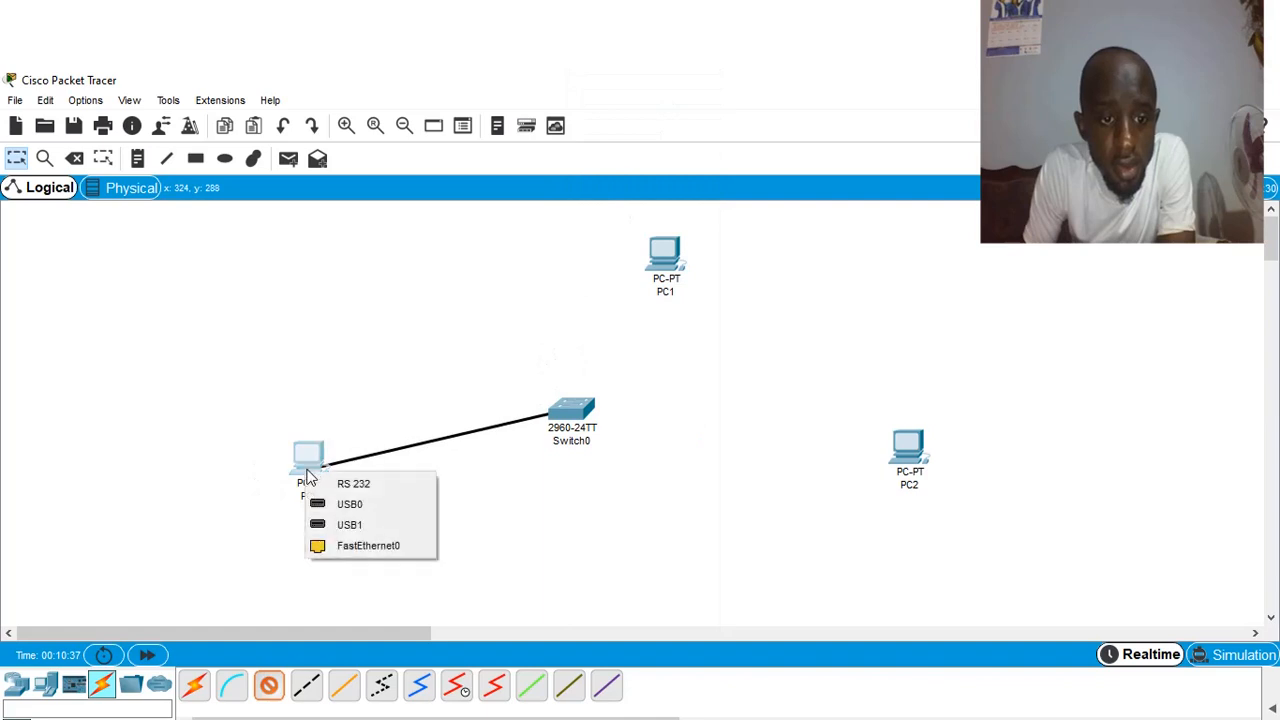
click(398, 548)
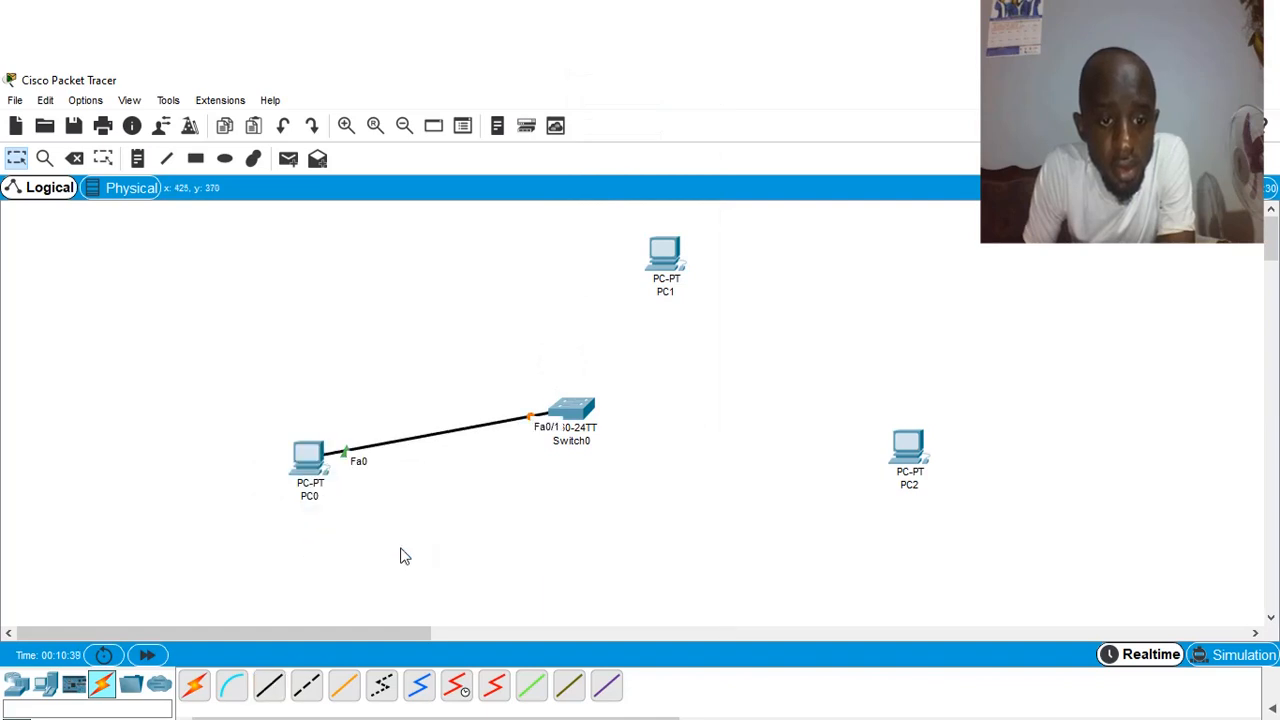
- Connect PC1's FastEthernet0 port to the switch's FastEthernet0/2 port with a copper straight-through cable
click(271, 687)
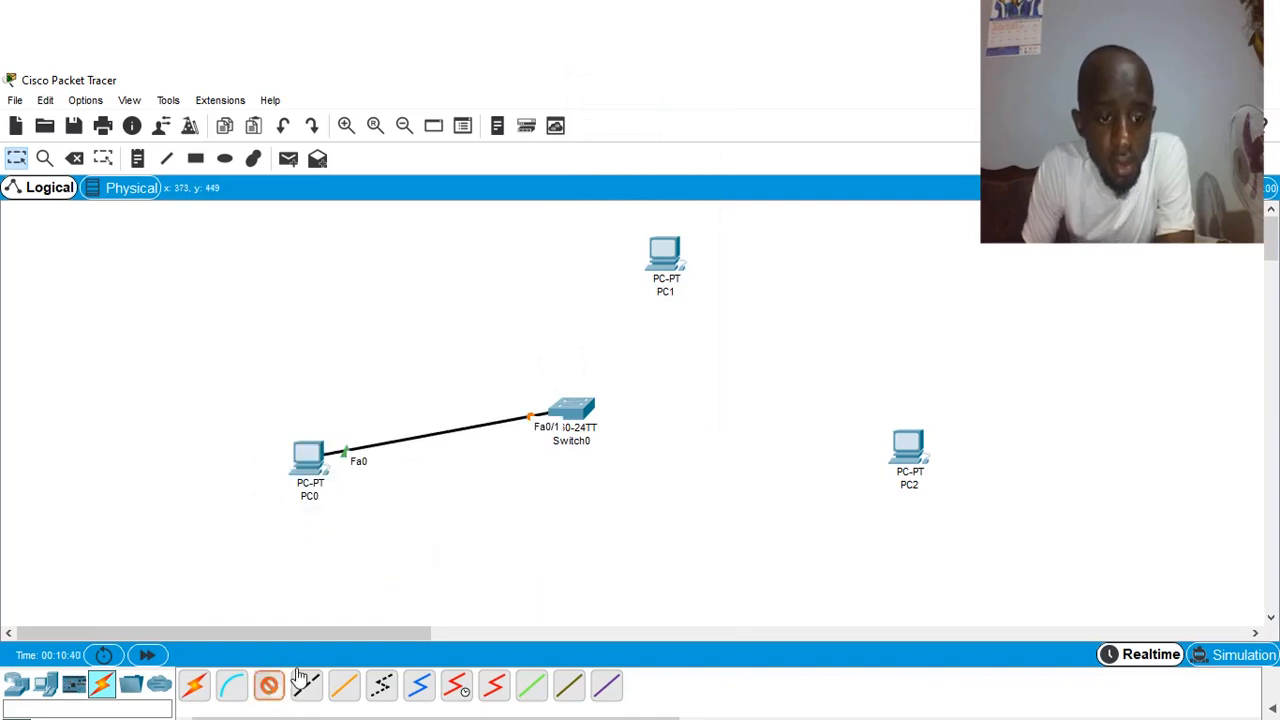
click(668, 259)
click(745, 331)
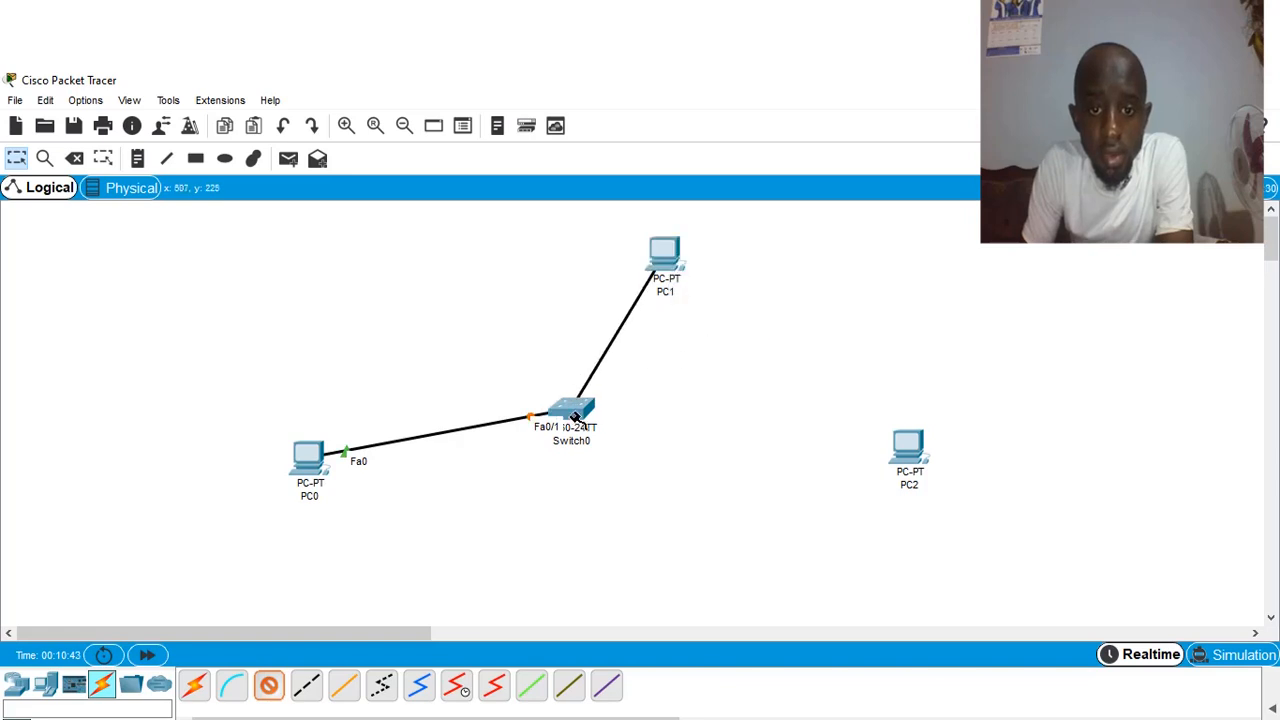
click(575, 420)
click(611, 123)
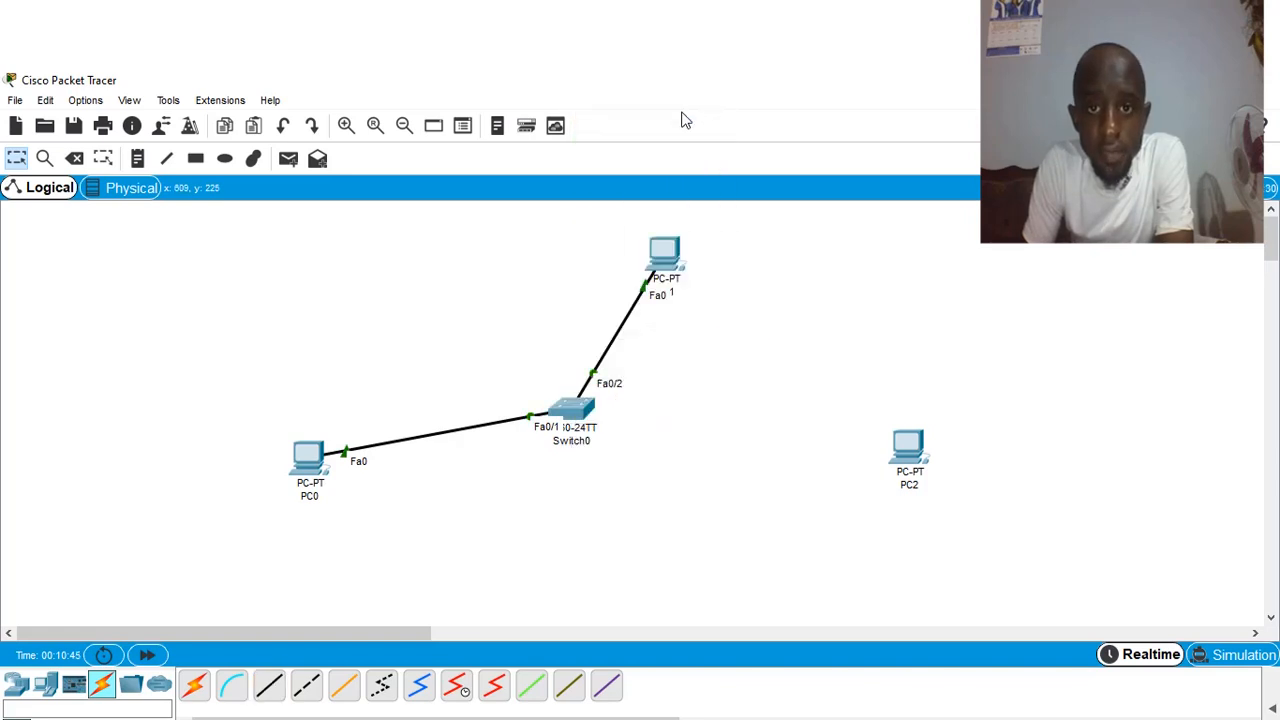
- Connect the switch's FastEthernet0/3 port to PC2's FastEthernet0 port with a copper straight-through cable
click(268, 686)
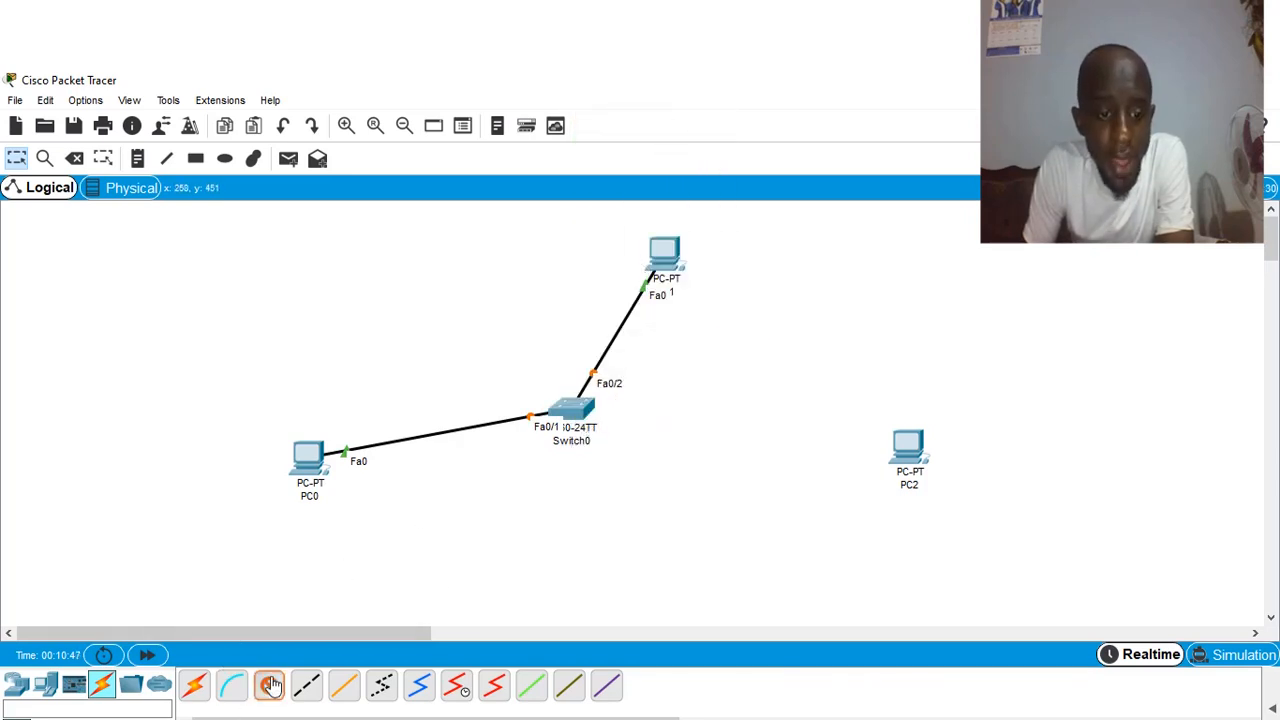
click(592, 406)
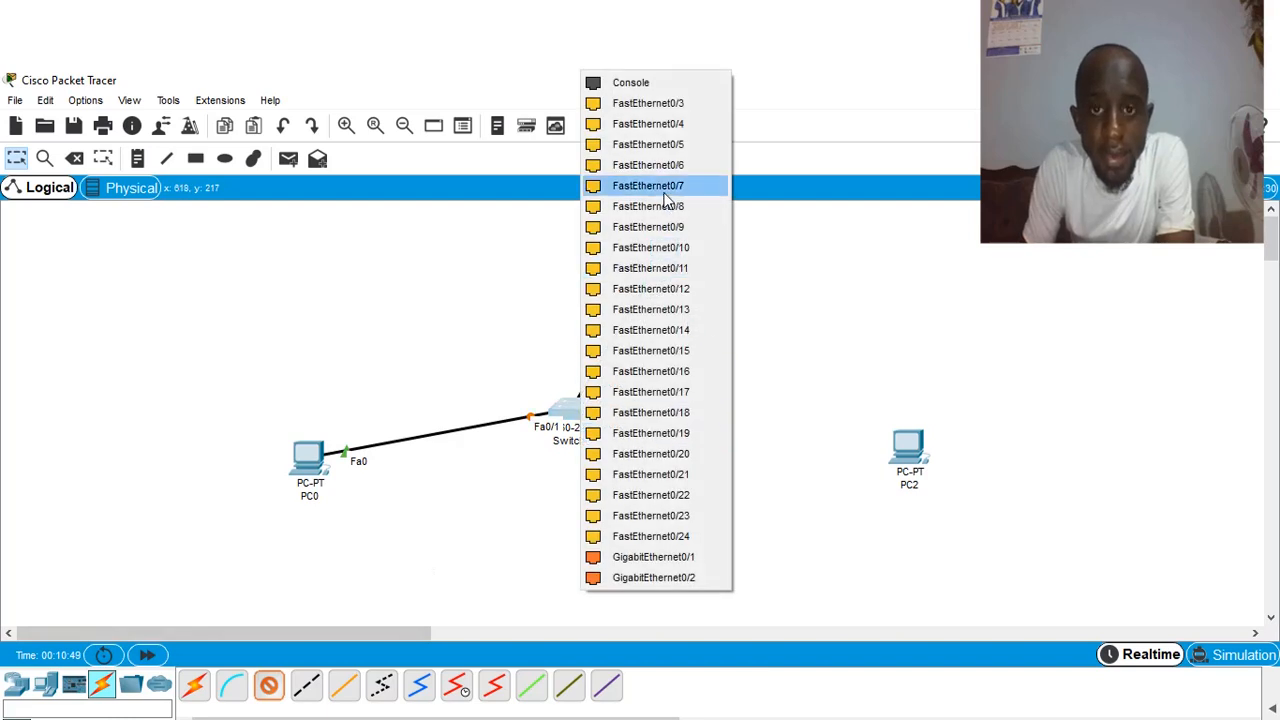
click(681, 103)
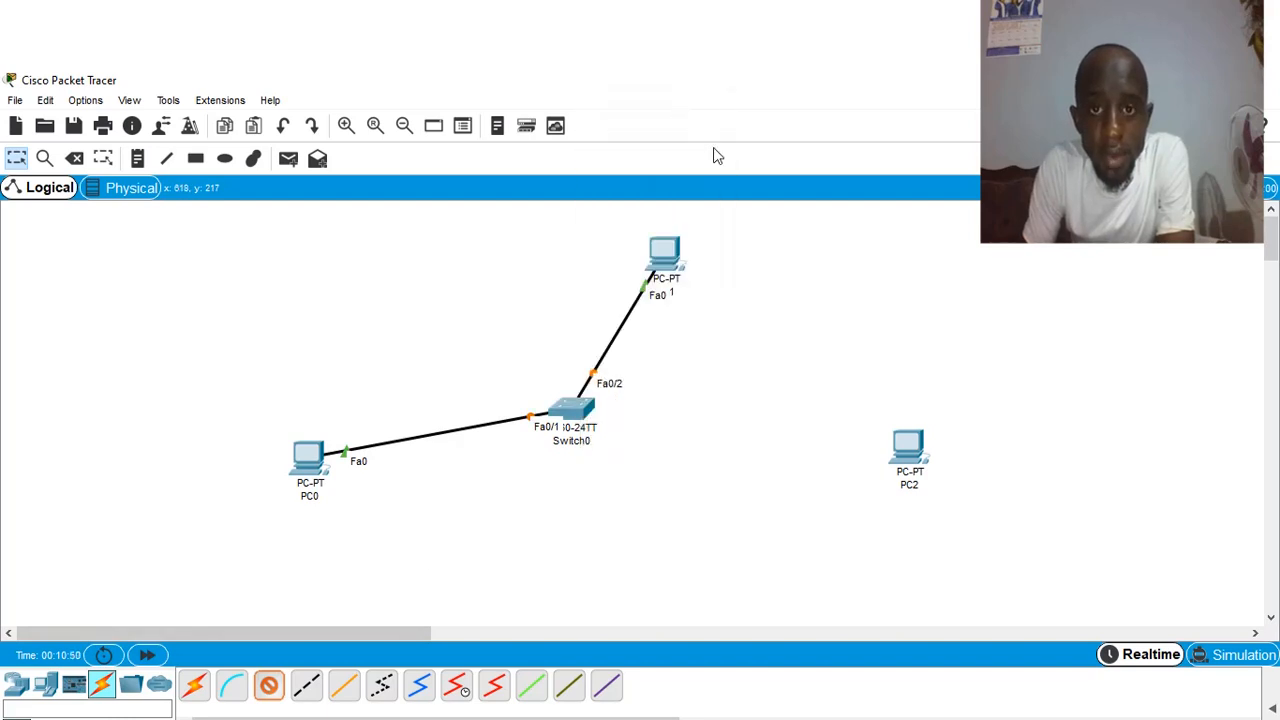
click(916, 462)
click(957, 528)
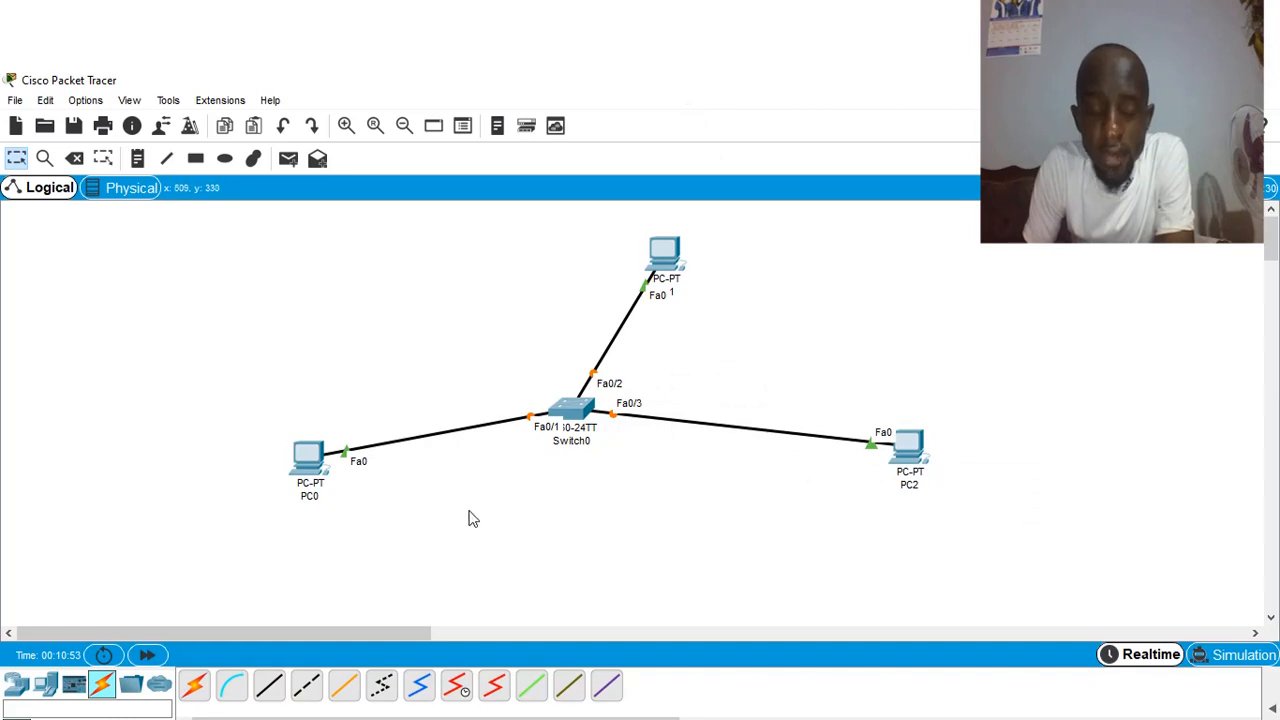
- Rearrange the three cabled PCs, moving PC2 lower and bringing PC1 and PC0 closer to the switch
drag(914, 458, 866, 518)
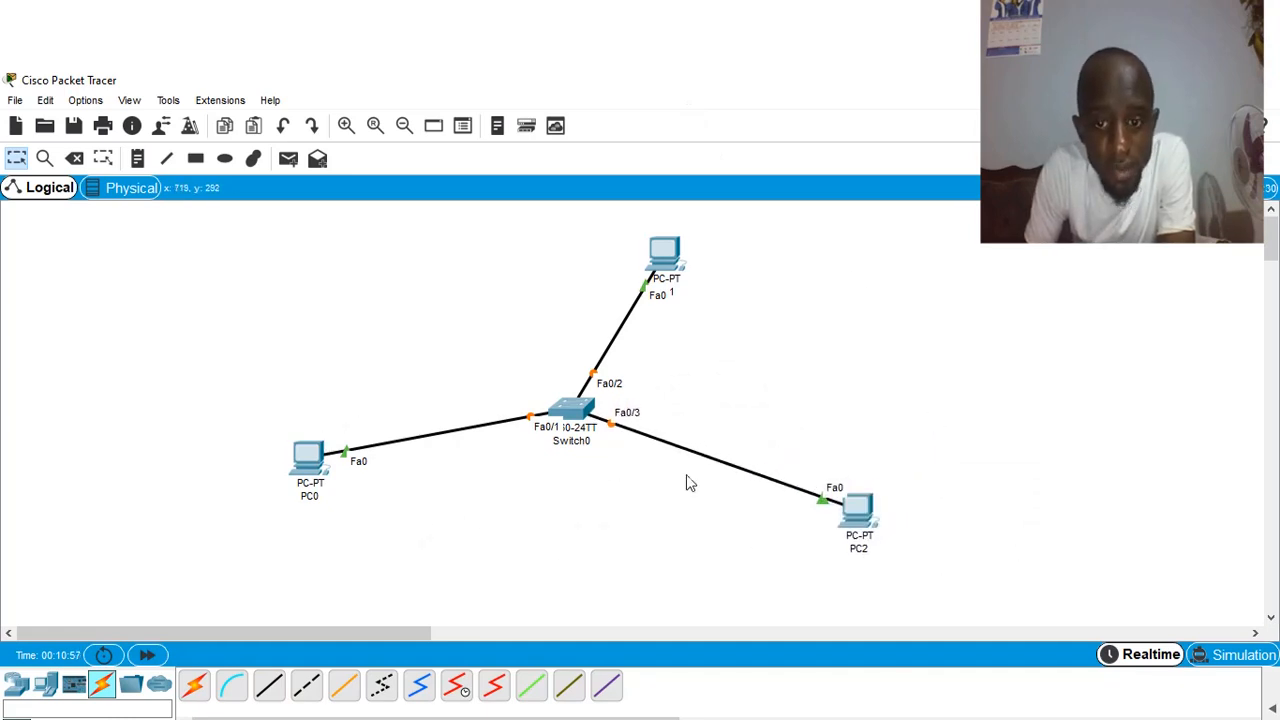
mouse_move(651, 275)
mouse_down()
mouse_move(554, 256)
mouse_move(663, 283)
mouse_up()
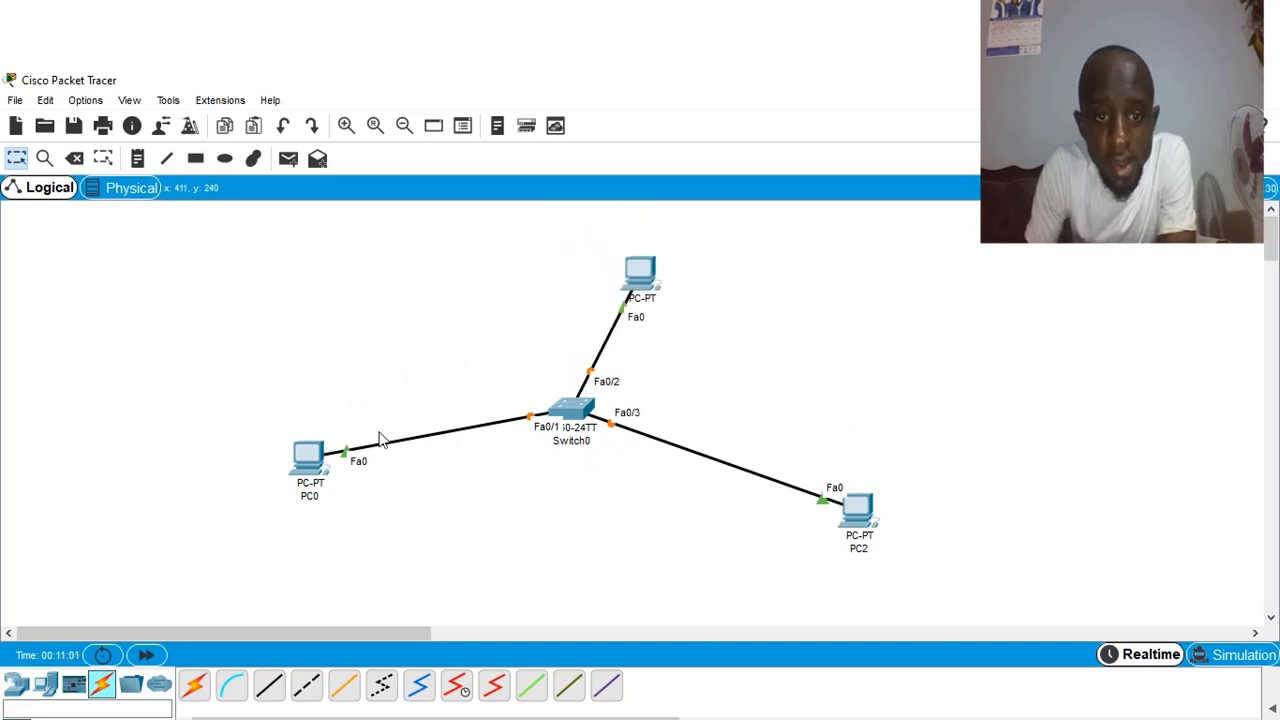
drag(311, 484, 344, 500)
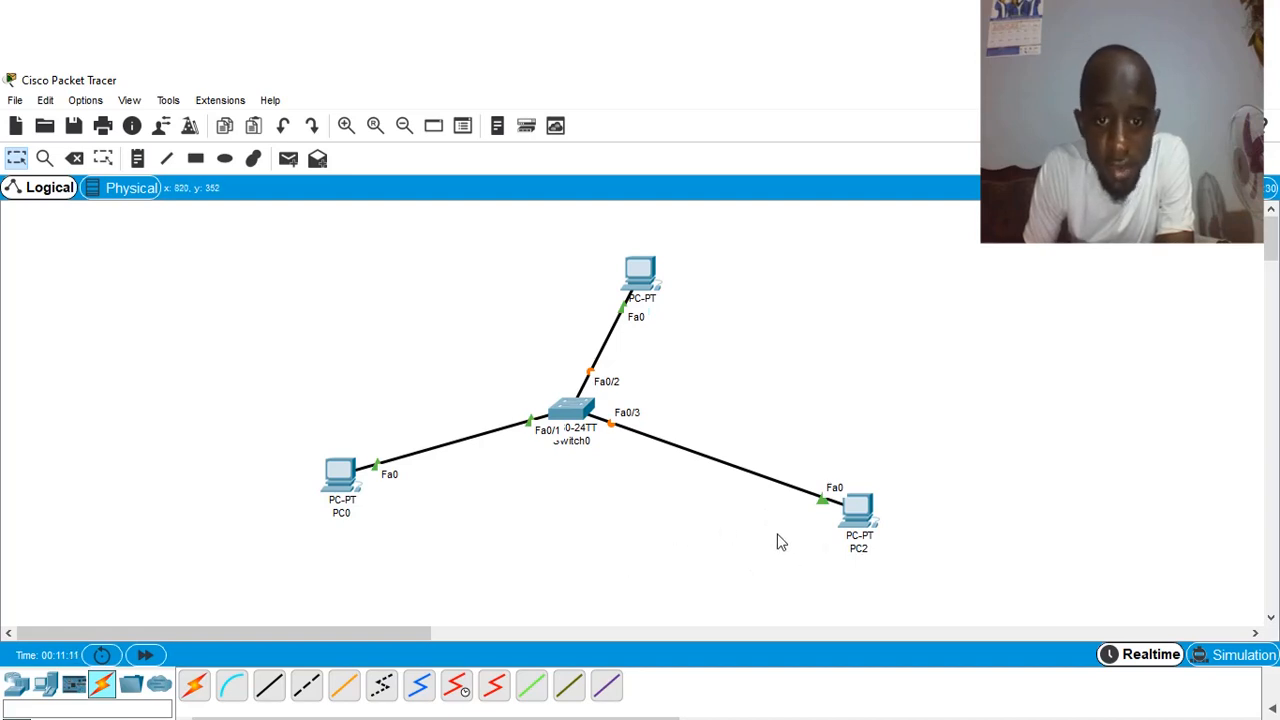
- Check the TP1 diagram in the Foxit Reader PDF, and place a note reading "Adresse réseau :" in the empty area above PC0
key(alt+Tab)
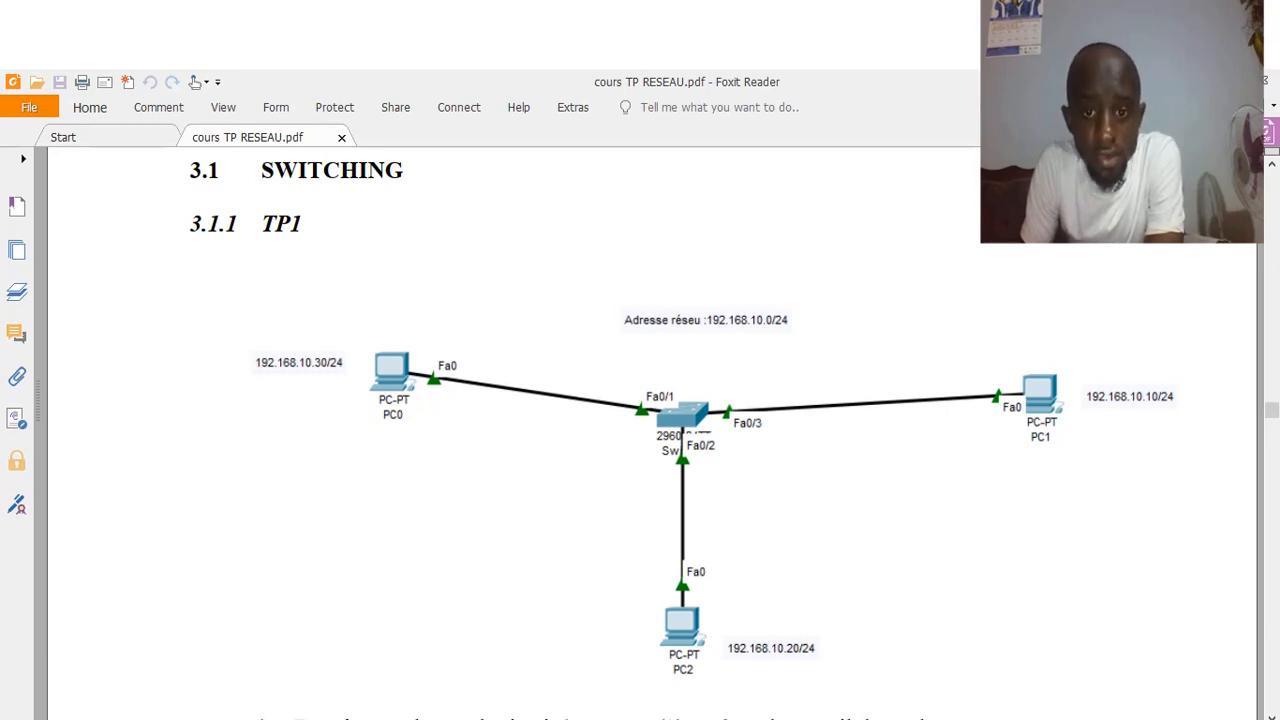
key(alt+Tab)
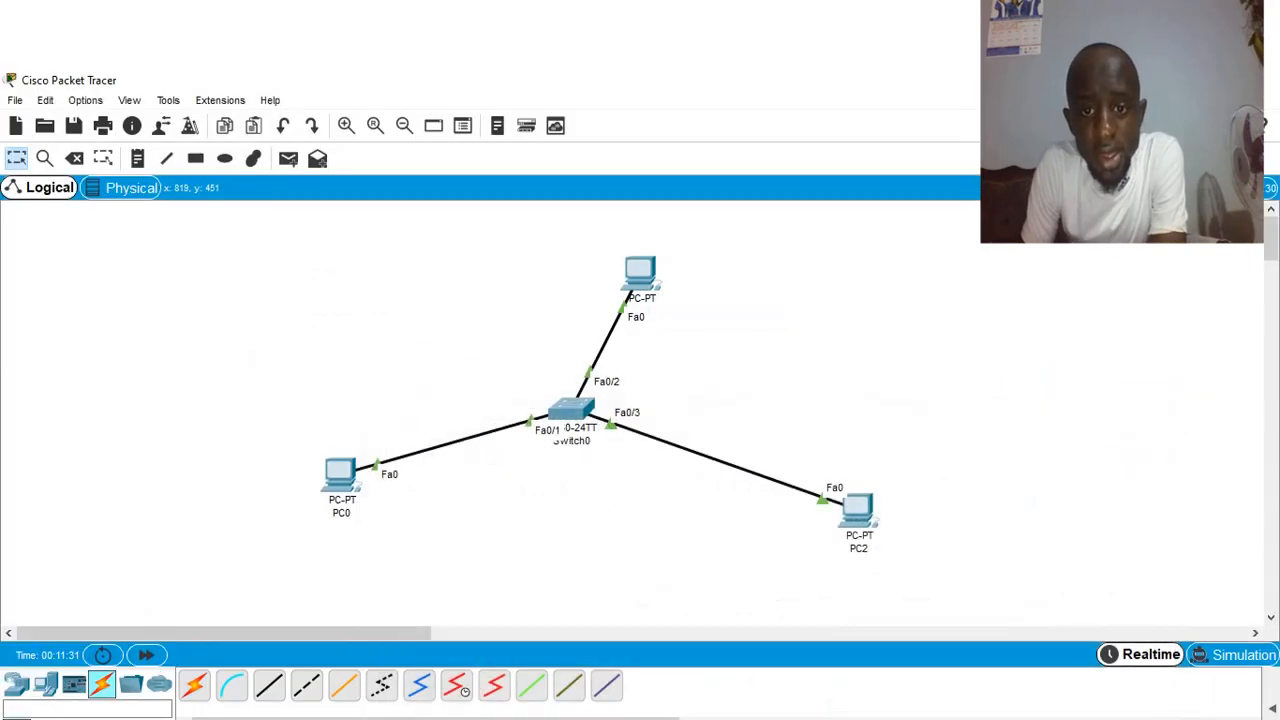
click(139, 159)
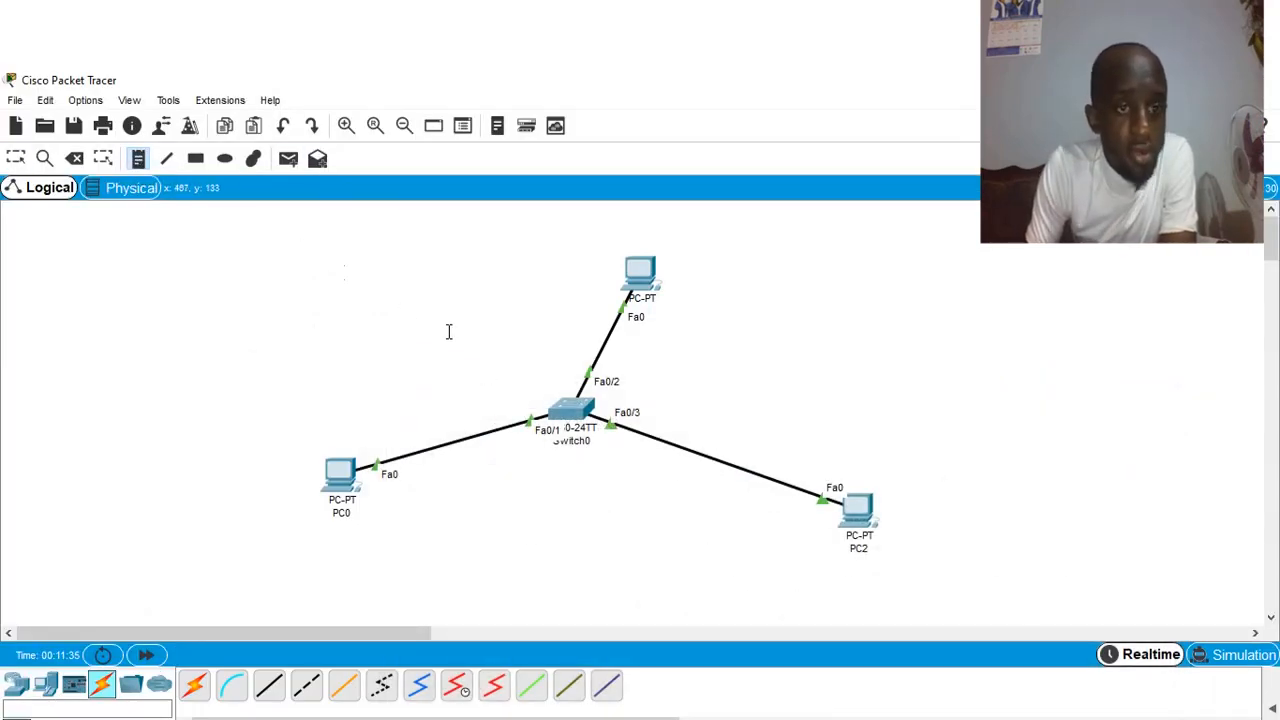
click(373, 287)
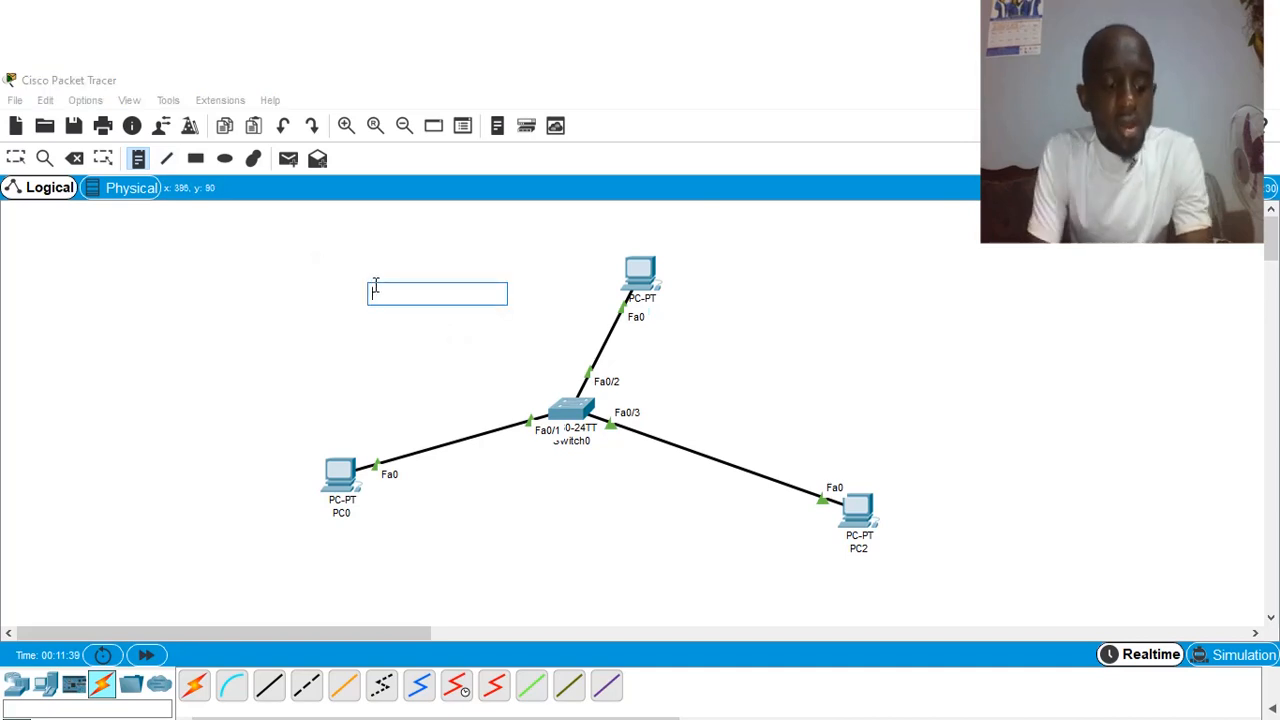
text(Adresse)
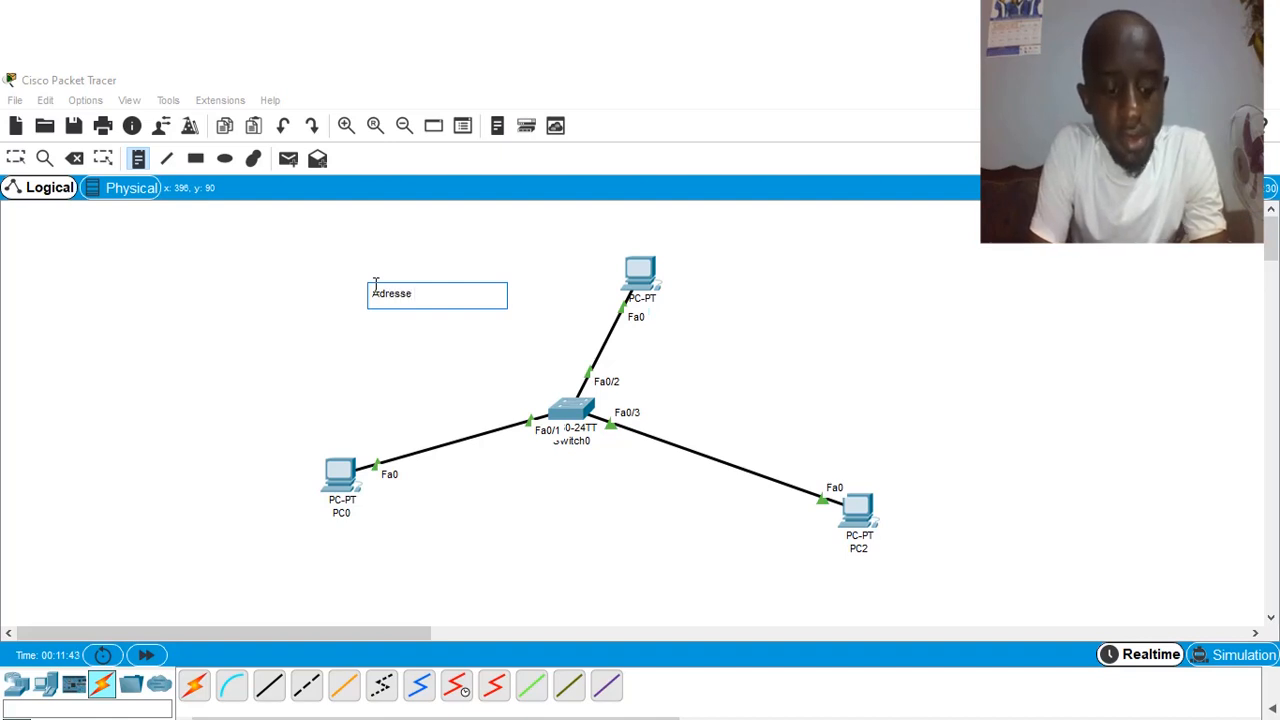
text( réseau :)
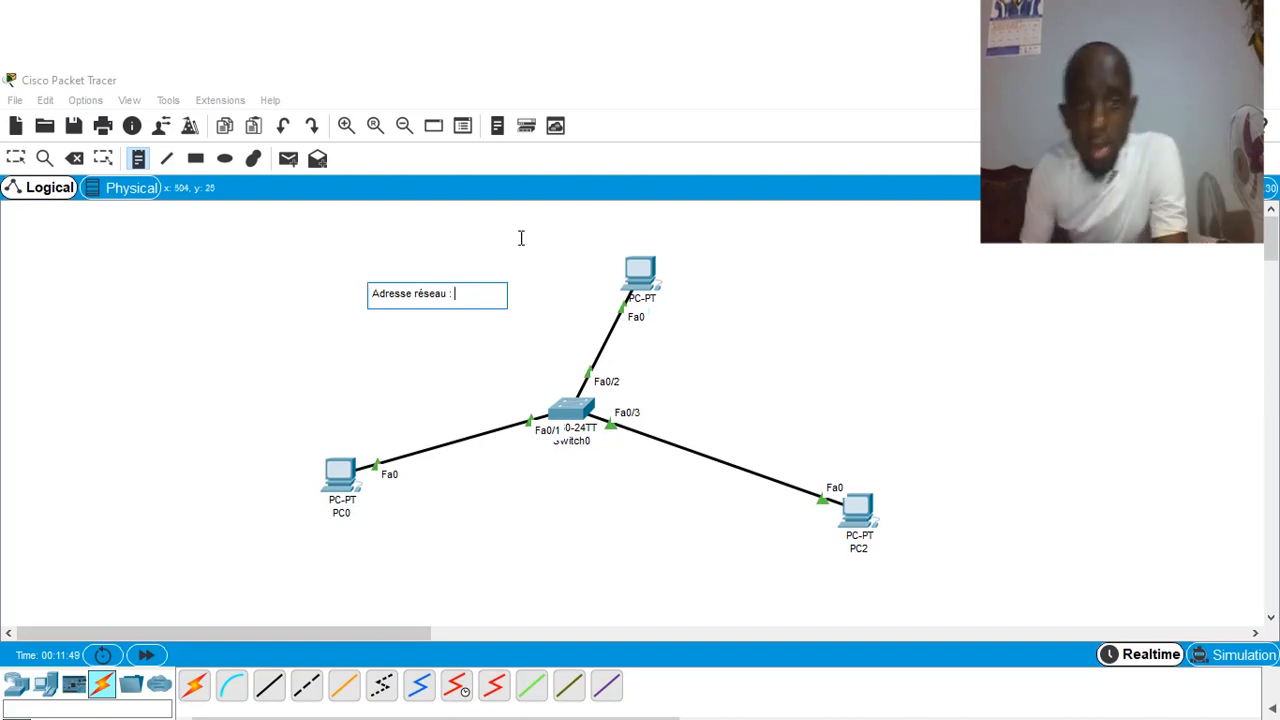
key(Escape)
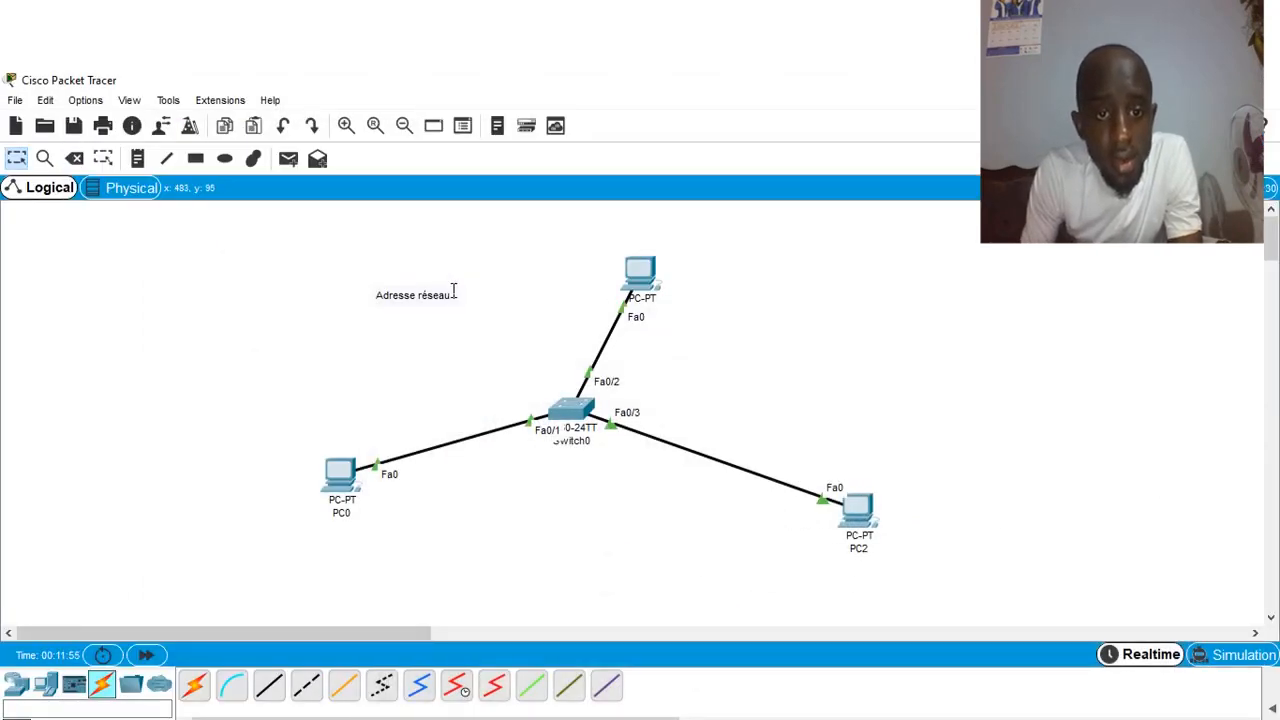
- Complete the "Adresse réseau :" note with 192.168.10.0/24 and move it up beside PC1
double_click(456, 297)
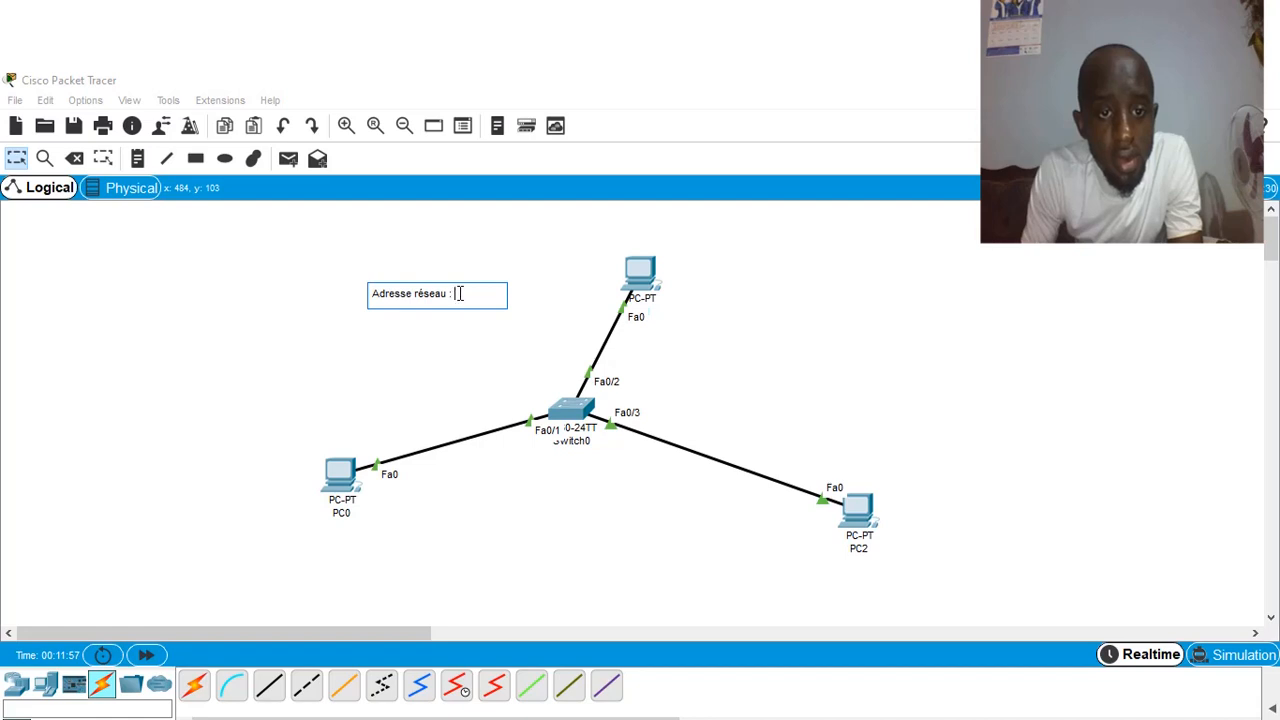
text(19)
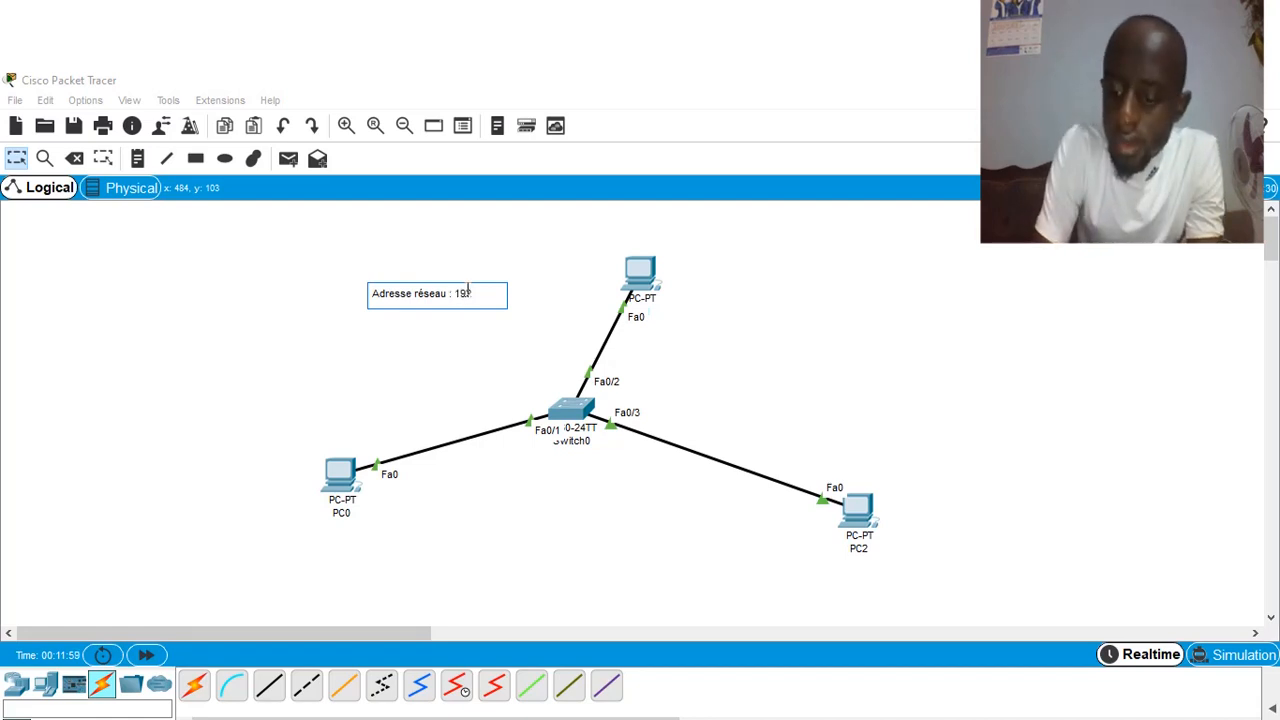
text(2.168.1)
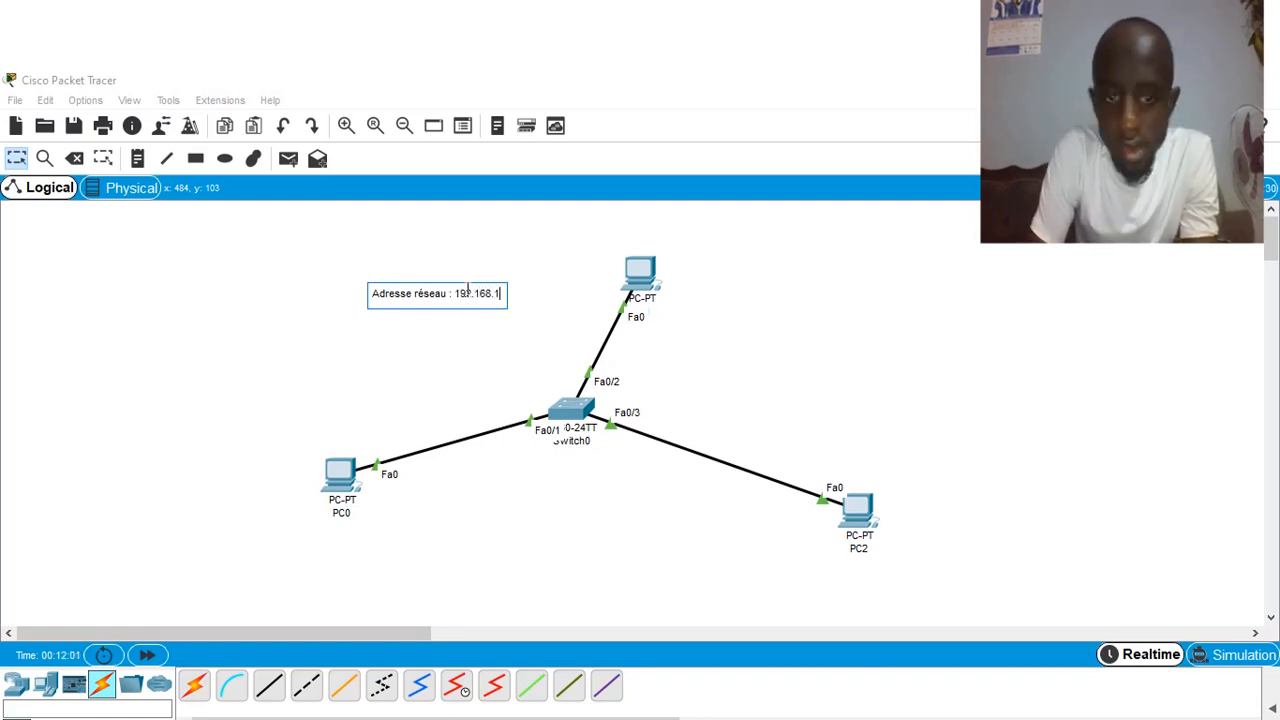
text(0.0)
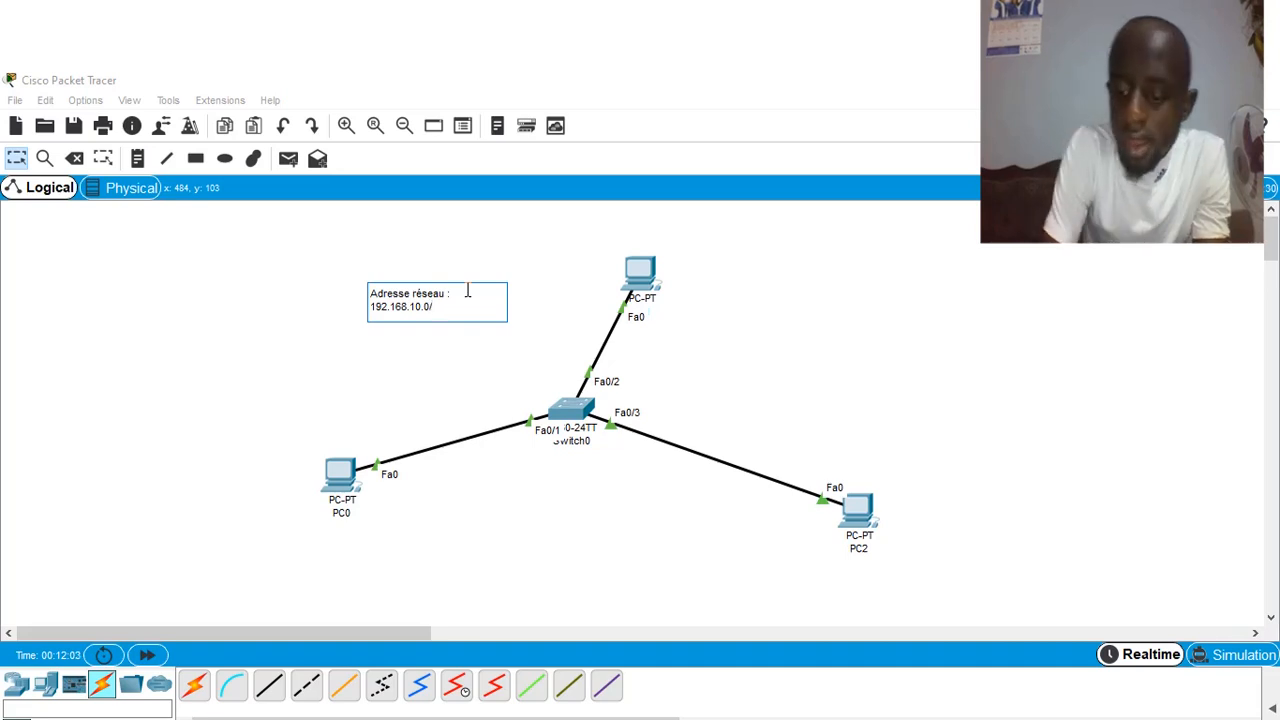
text(/24)
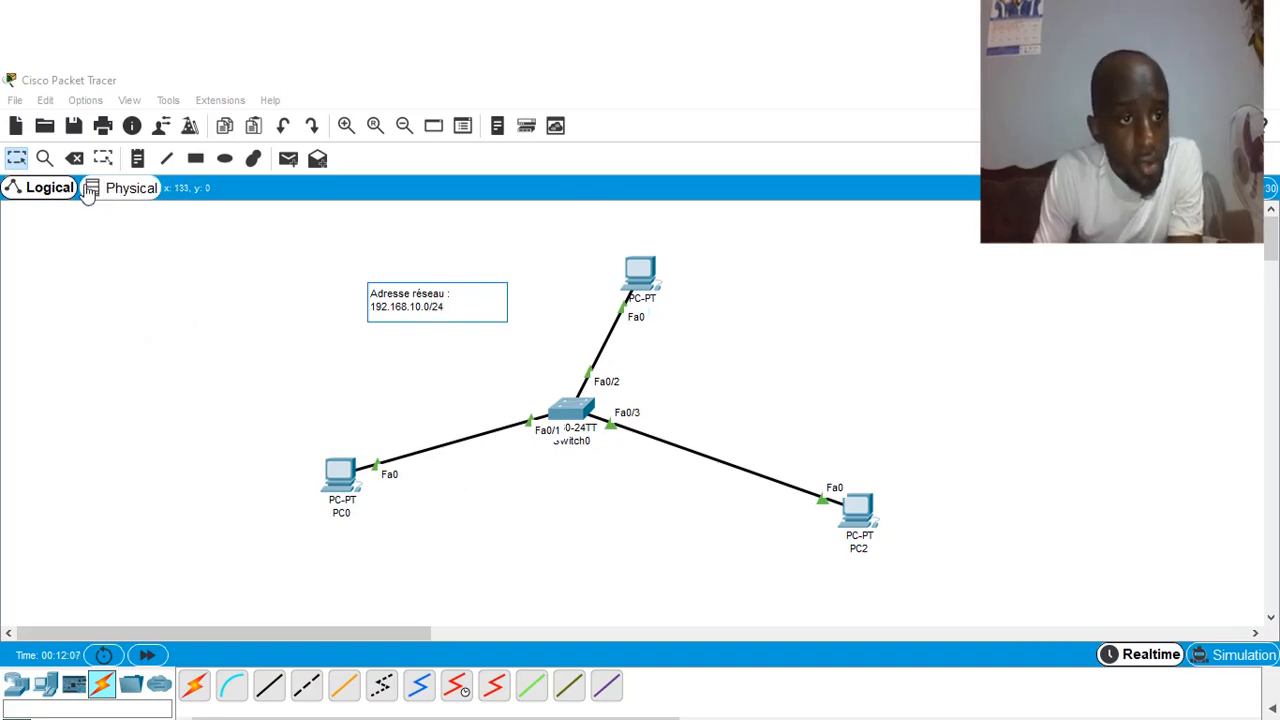
click(17, 158)
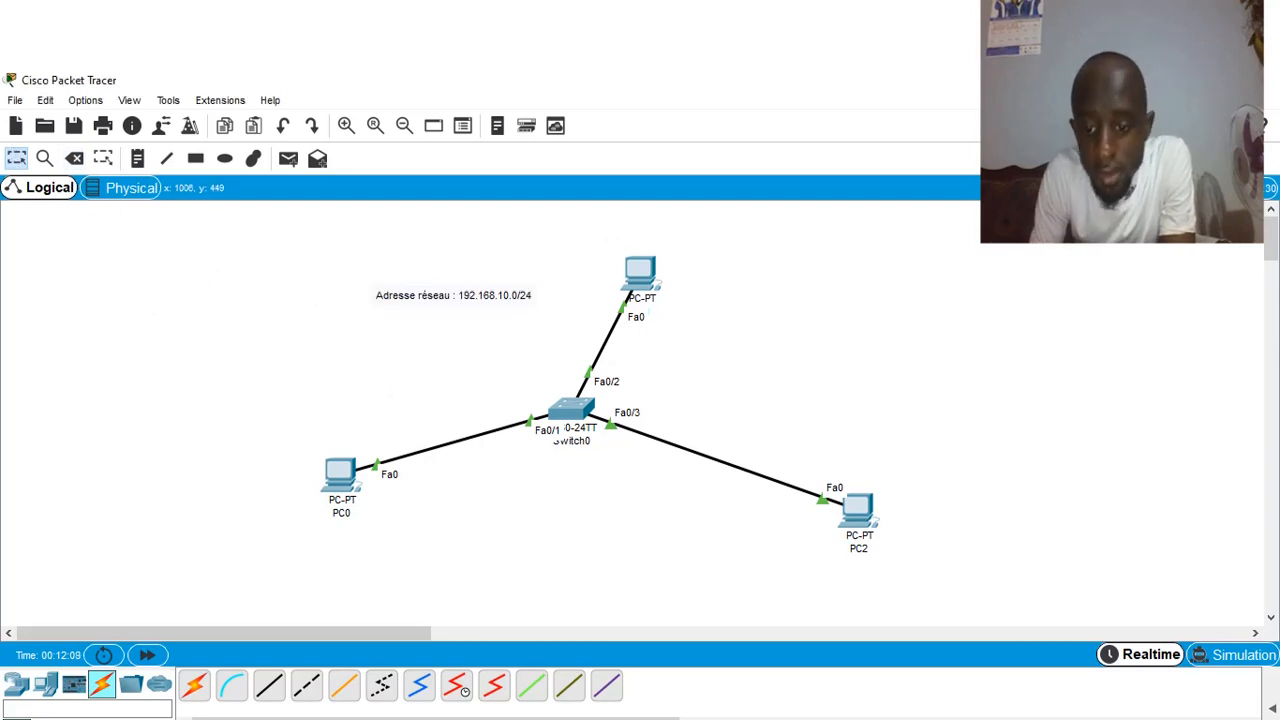
key(alt+Tab)
key(alt+Tab)
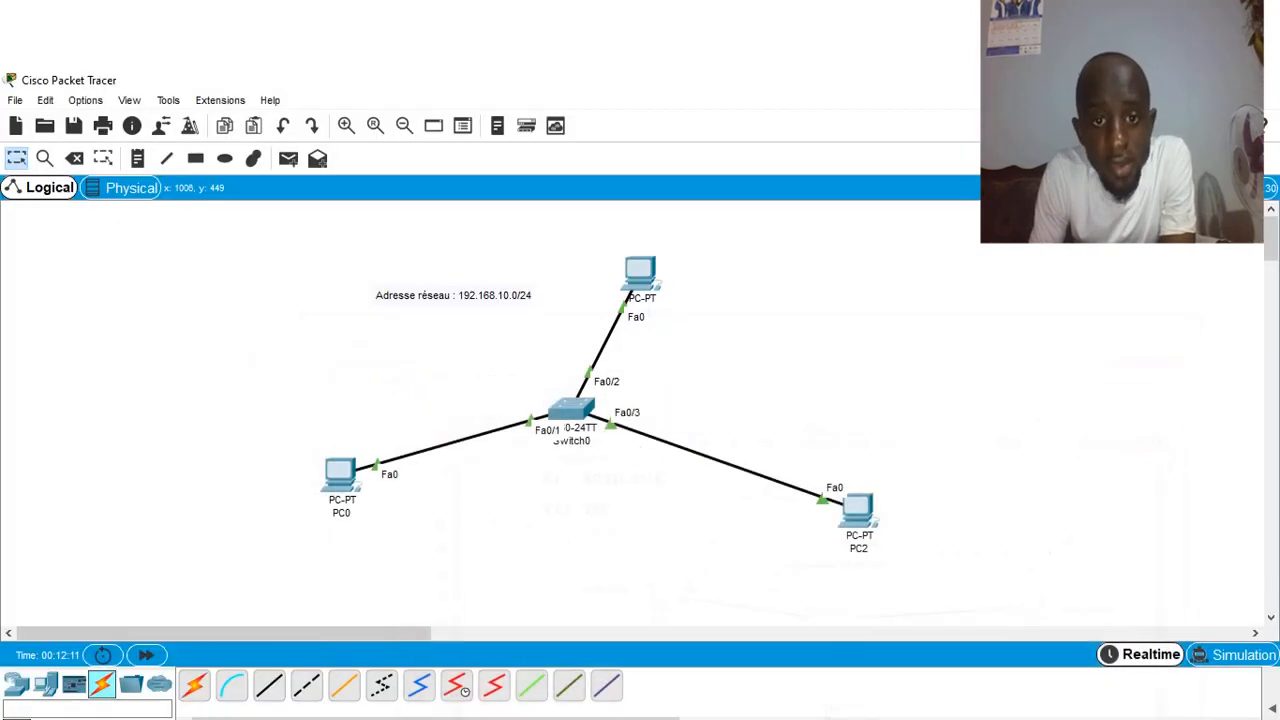
drag(514, 303, 559, 272)
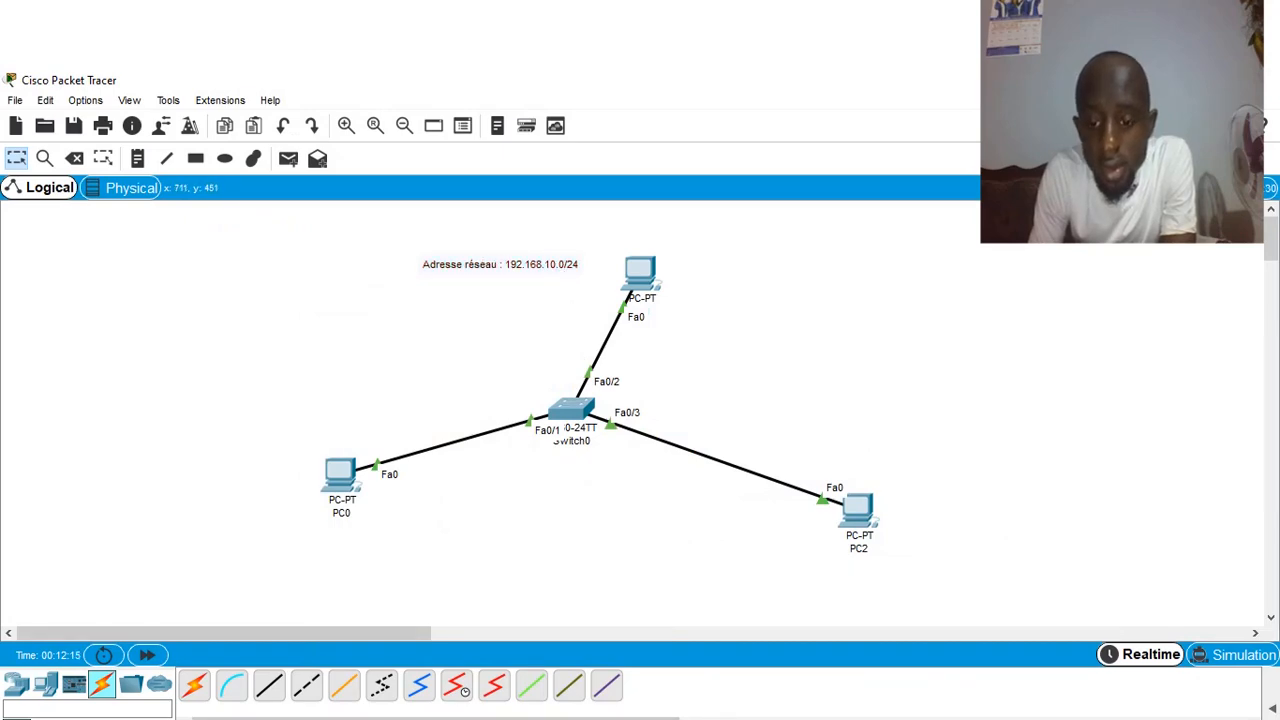
- Consult the TP1 diagram in the PDF for the addresses, and place a note reading 192.168.10.10 beside PC1
key(alt+Tab)
key(alt+Tab)
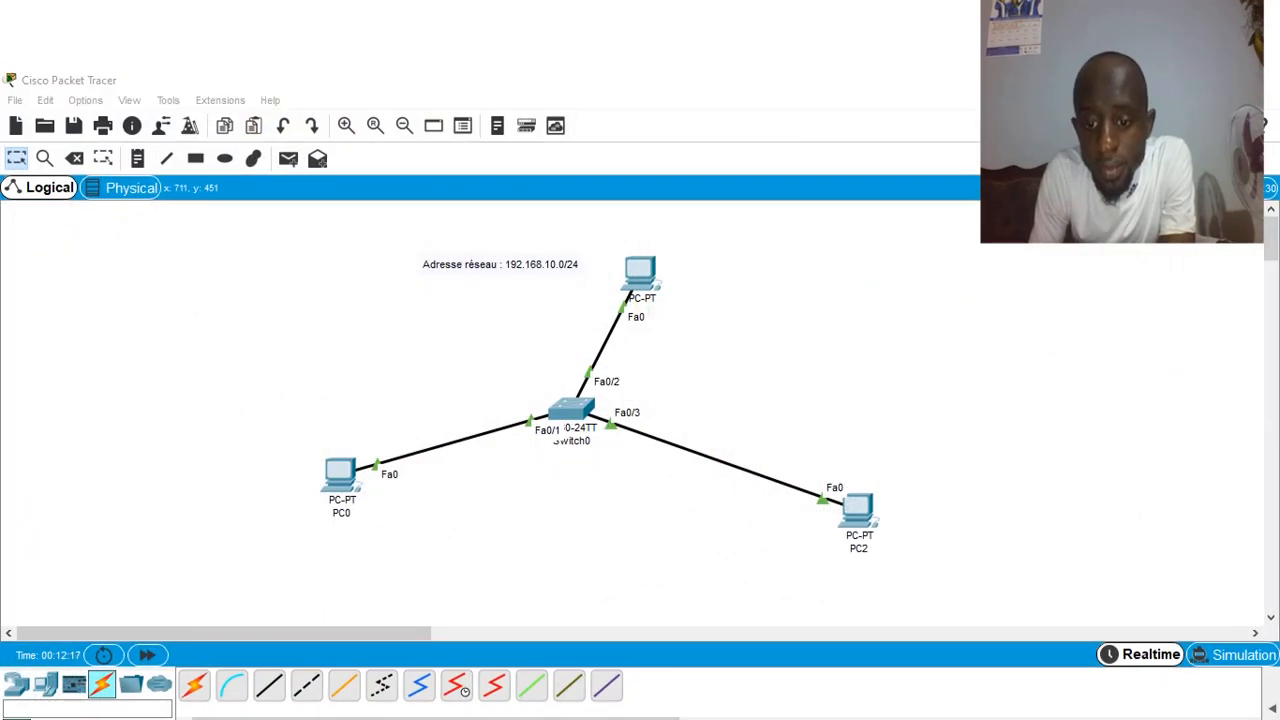
key(alt+Tab)
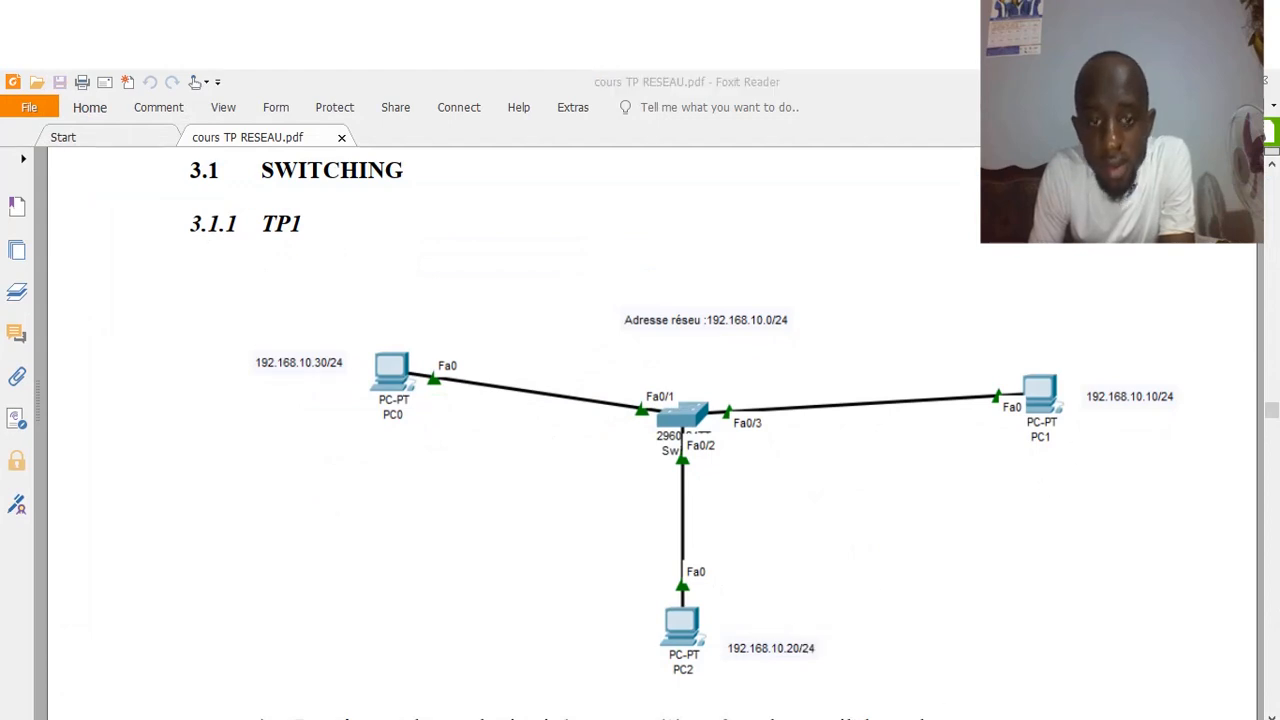
key(alt+Tab)
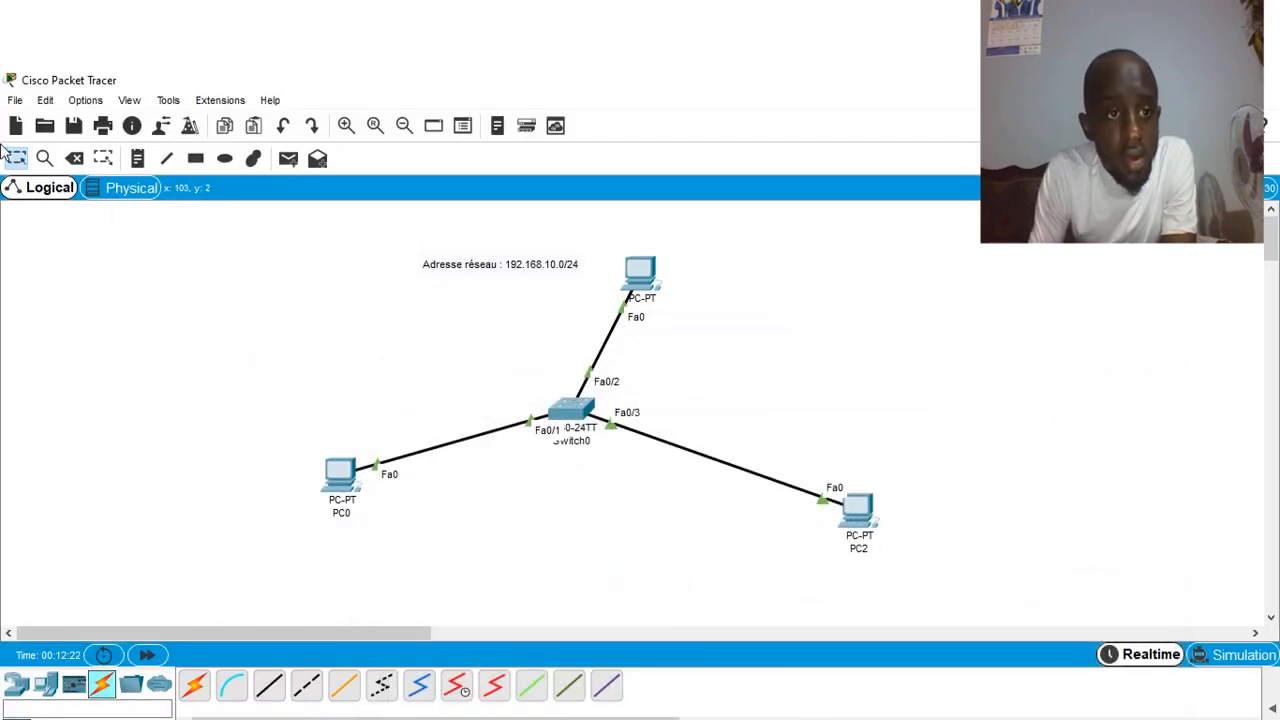
click(138, 158)
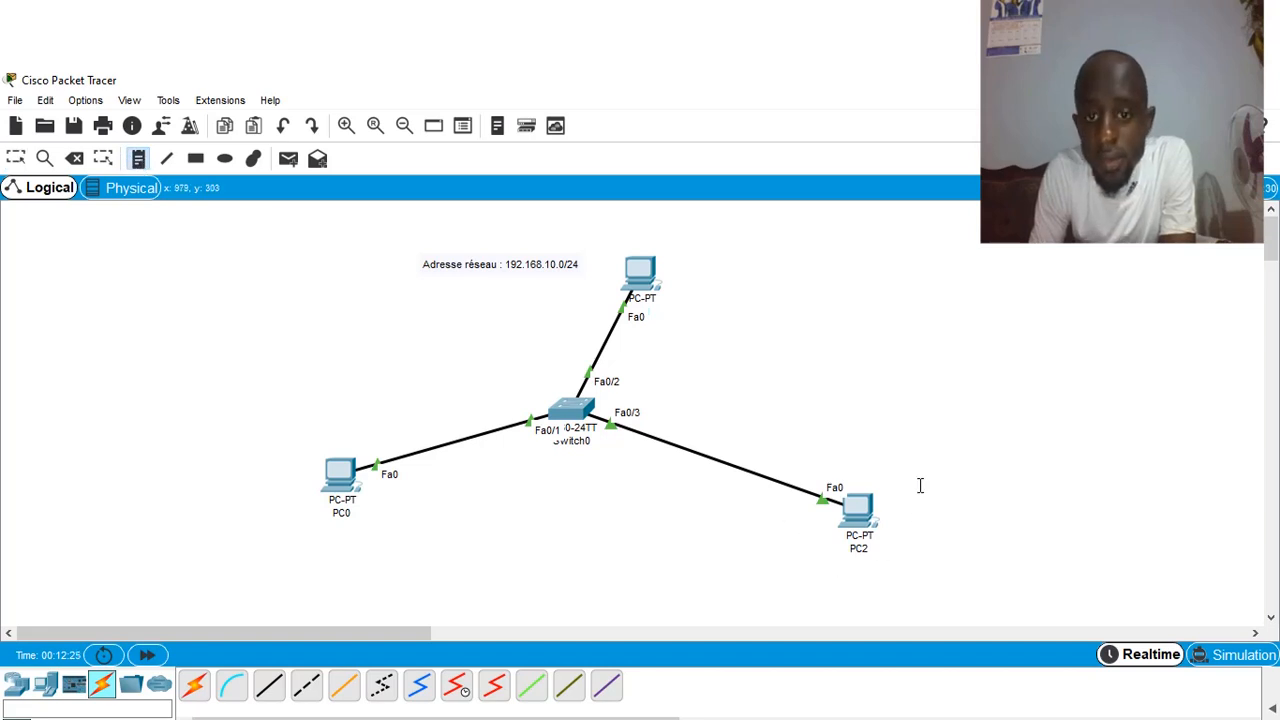
click(701, 267)
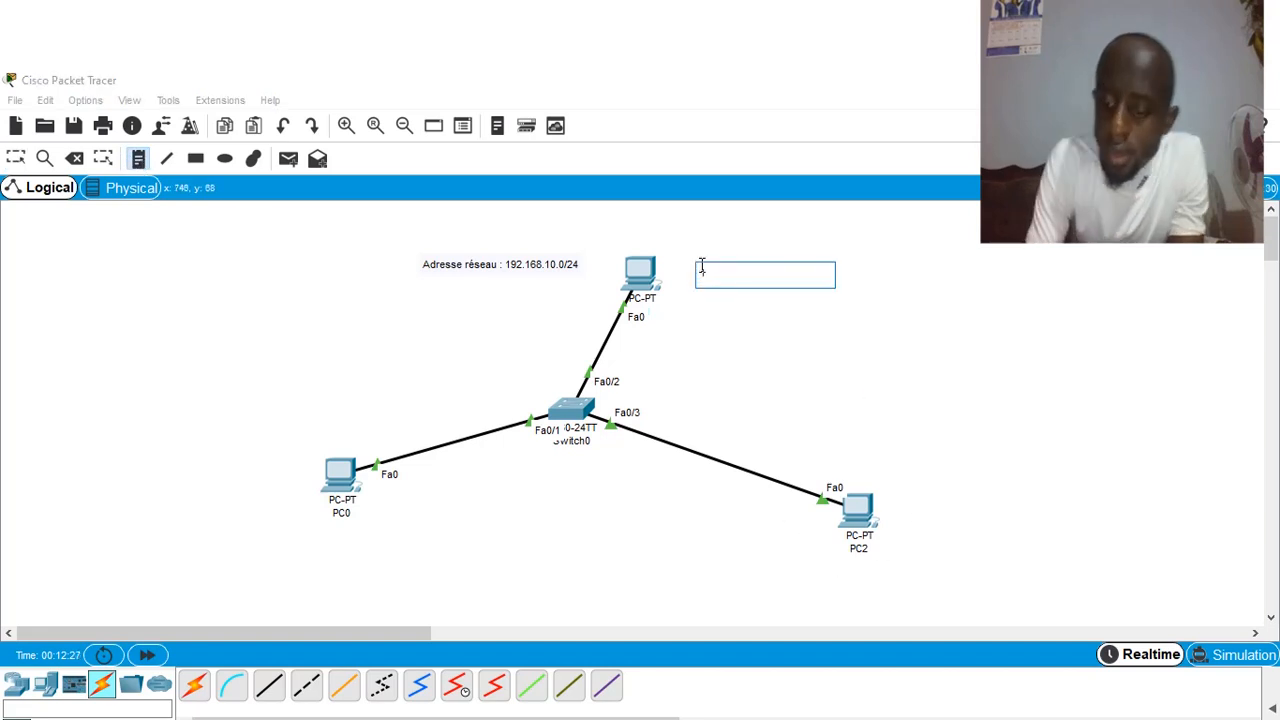
text(192.168)
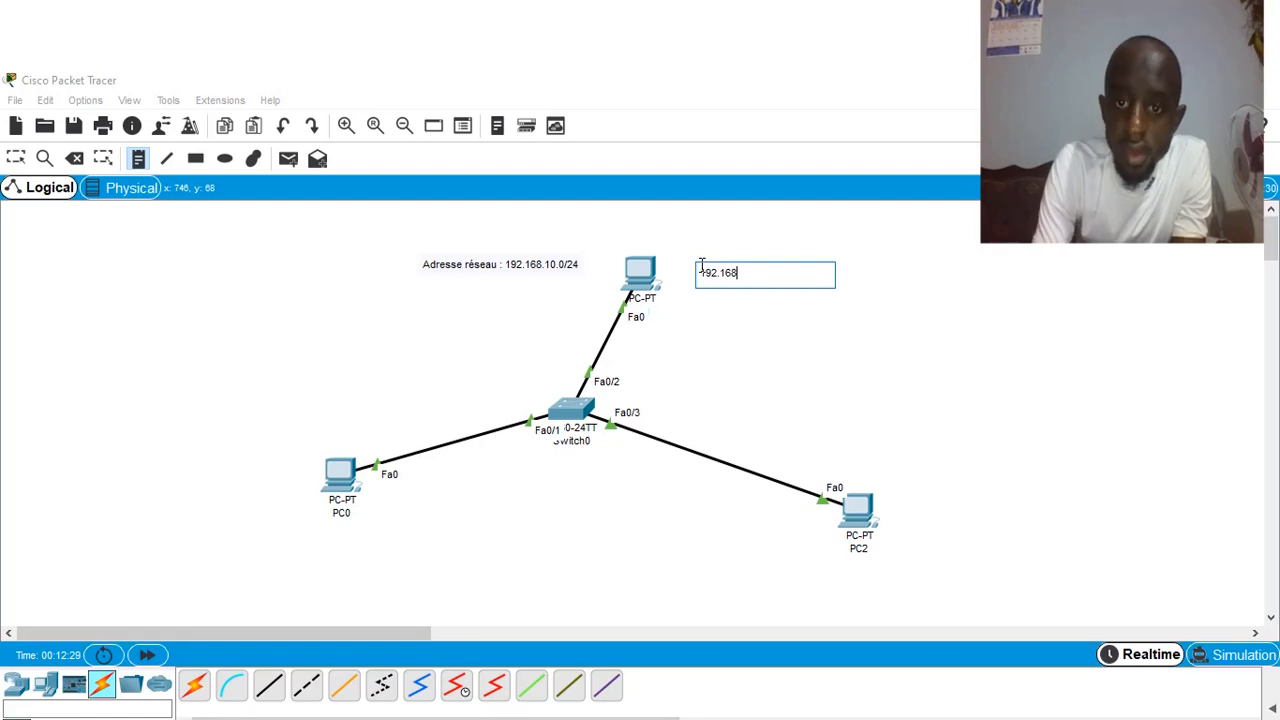
text(.10.10)
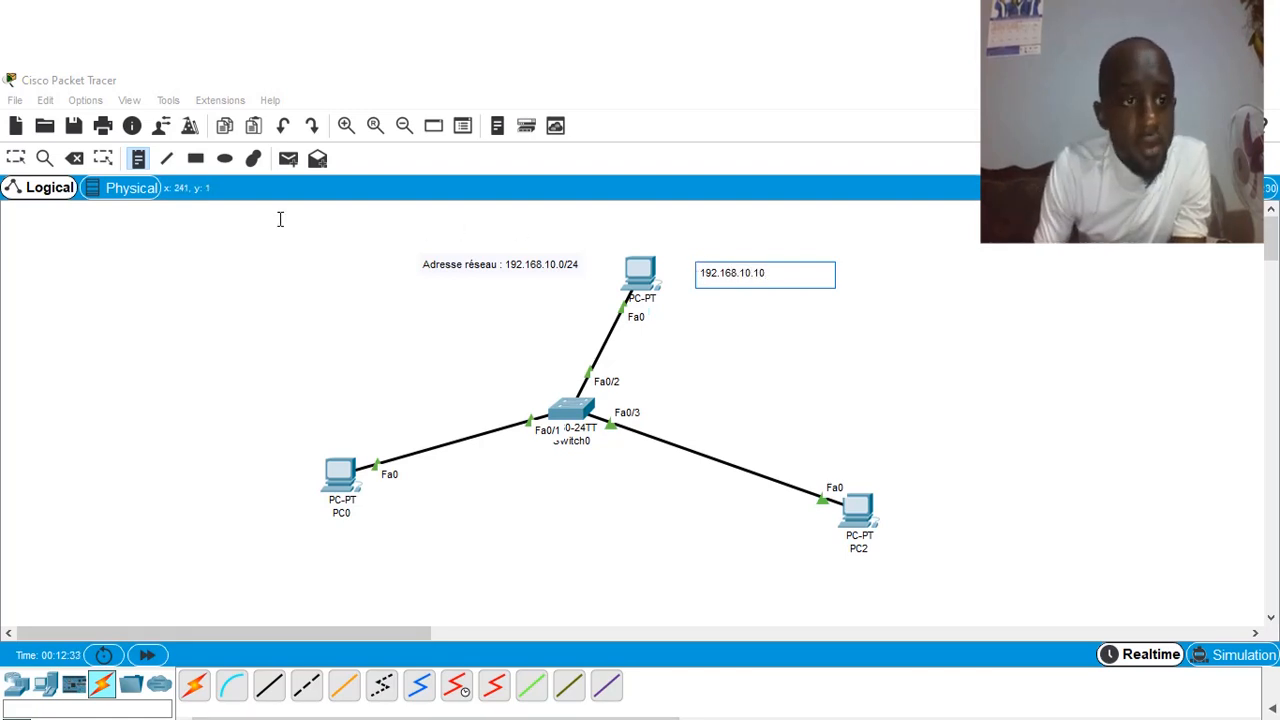
click(17, 158)
- Place a note reading 192.168.10.20 beside PC2
click(138, 158)
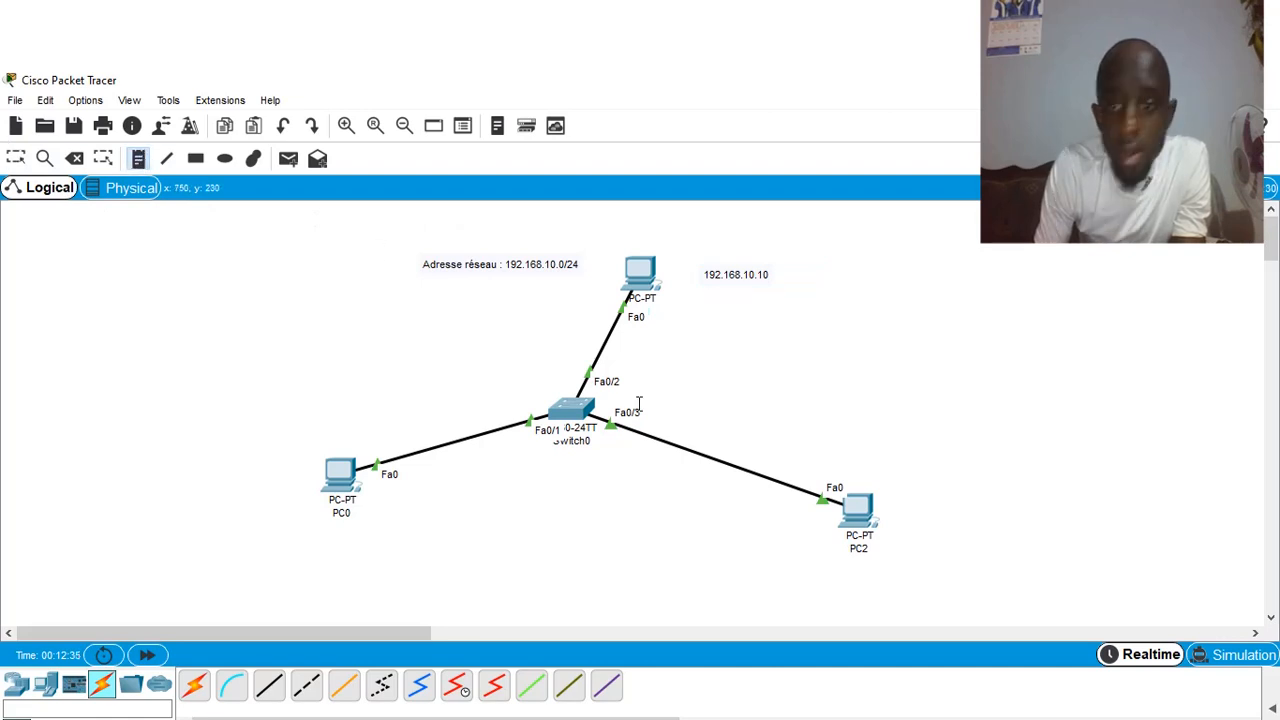
click(911, 503)
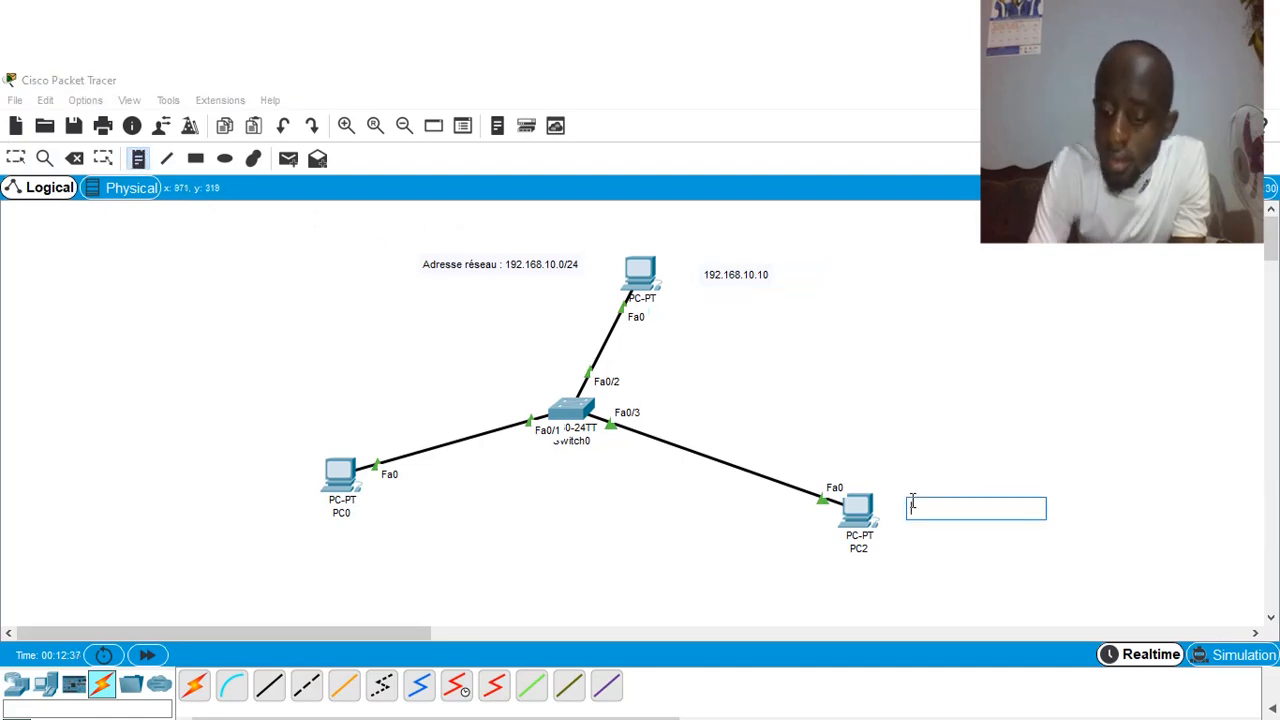
text(192.168.1)
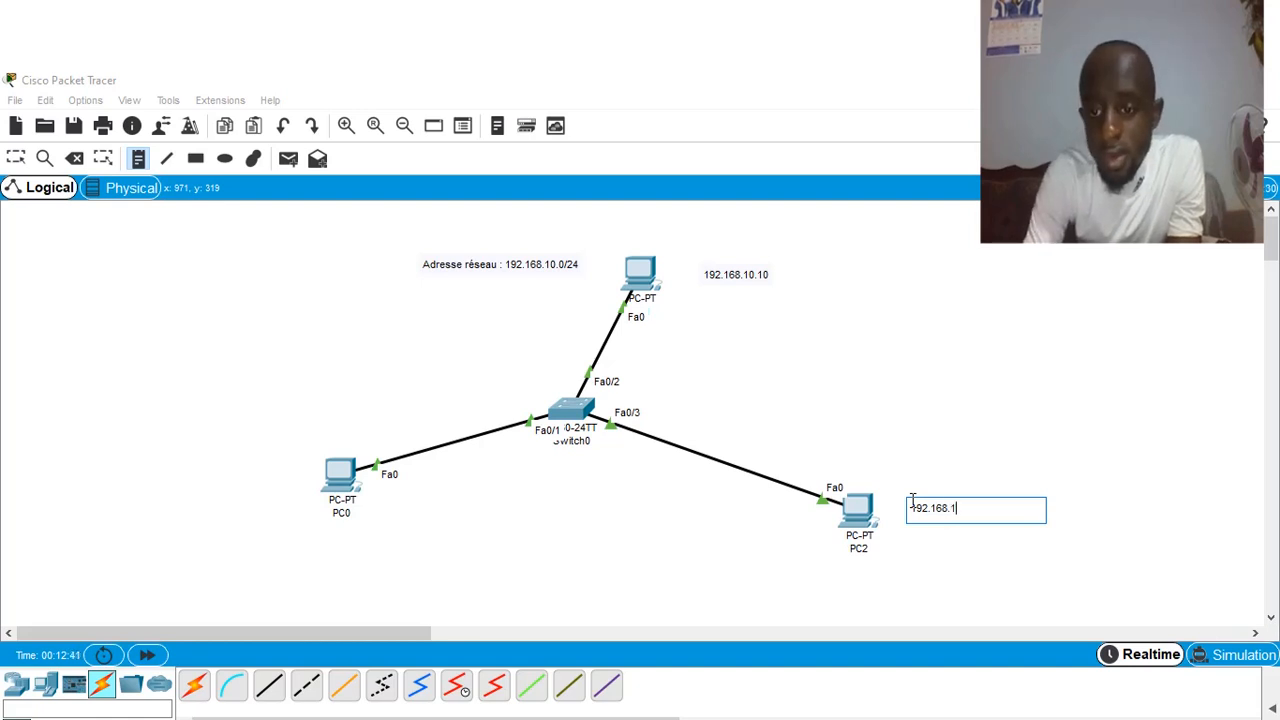
text(0.20)
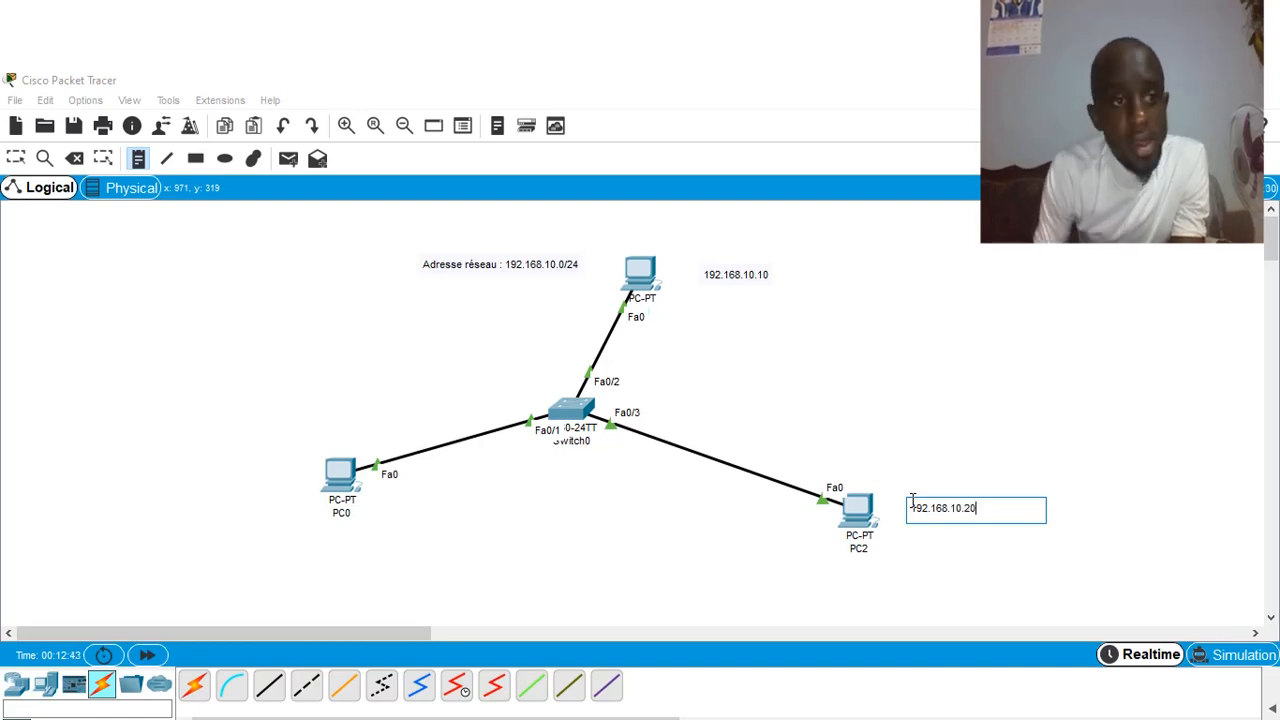
click(15, 155)
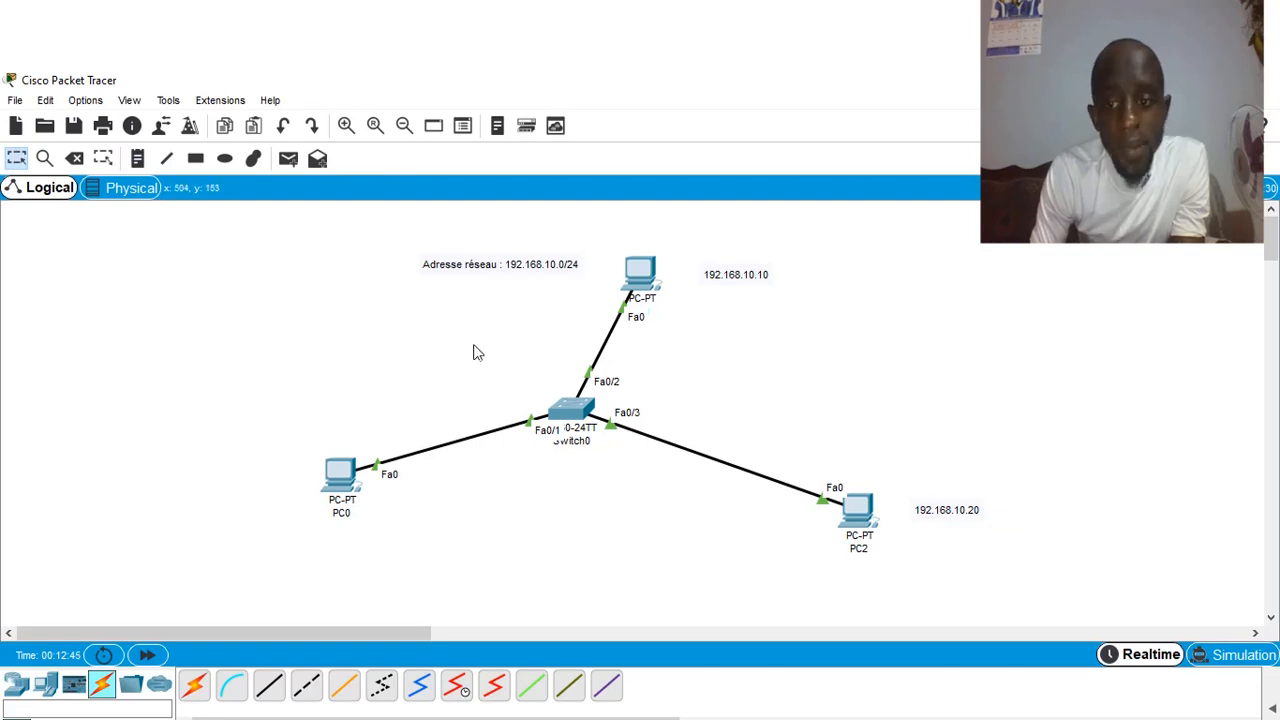
- Place a note reading 192.168.10.30 on the outer side of PC0 and shift it slightly closer to the PC
click(141, 162)
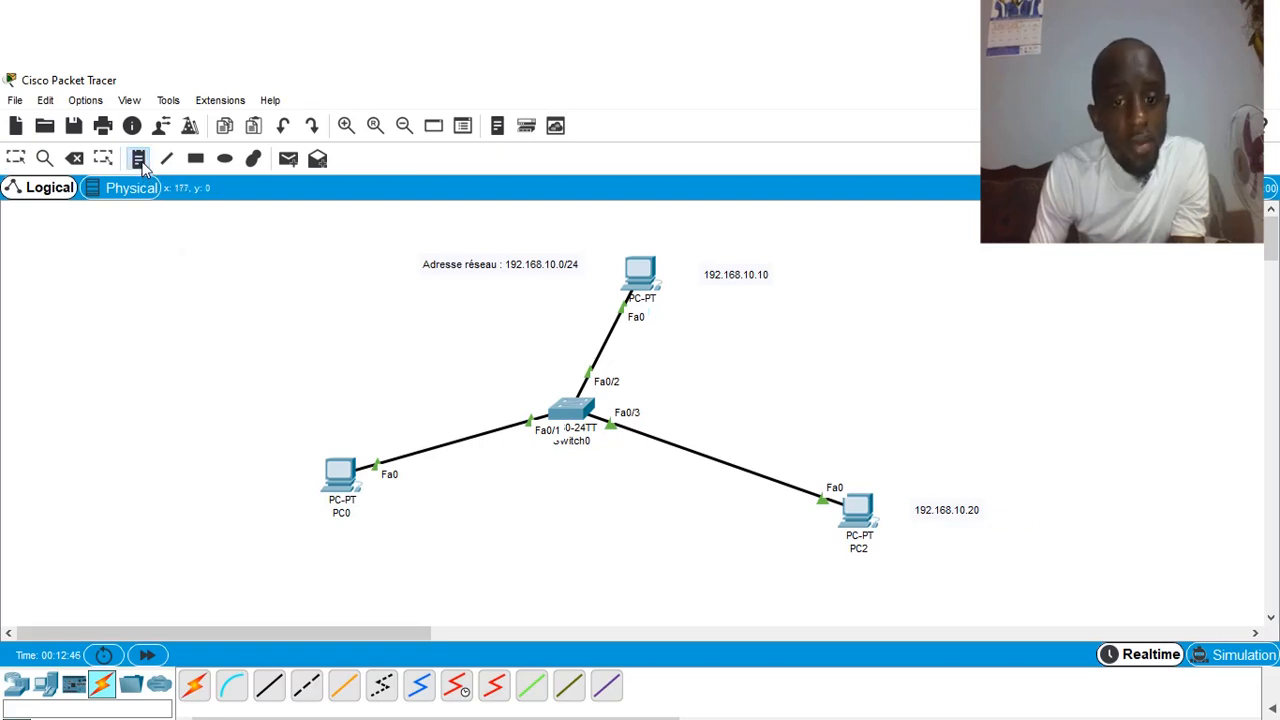
click(197, 462)
text(192.168.)
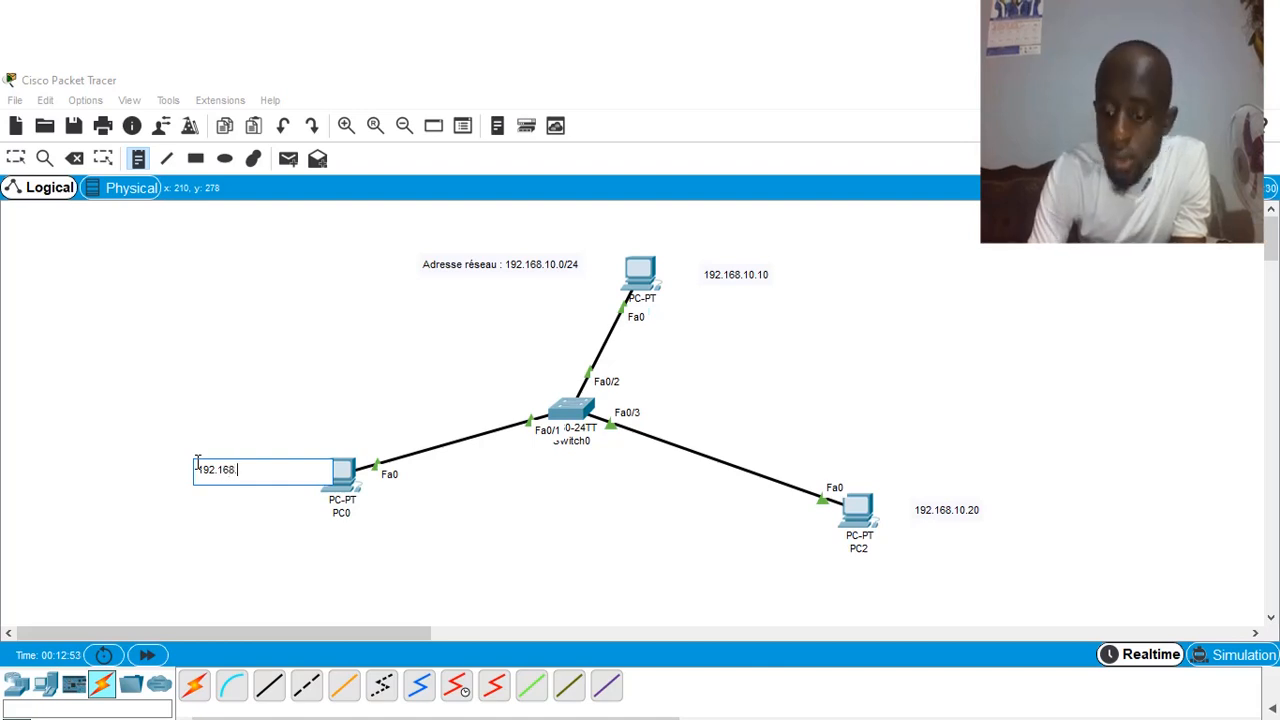
text(10.30)
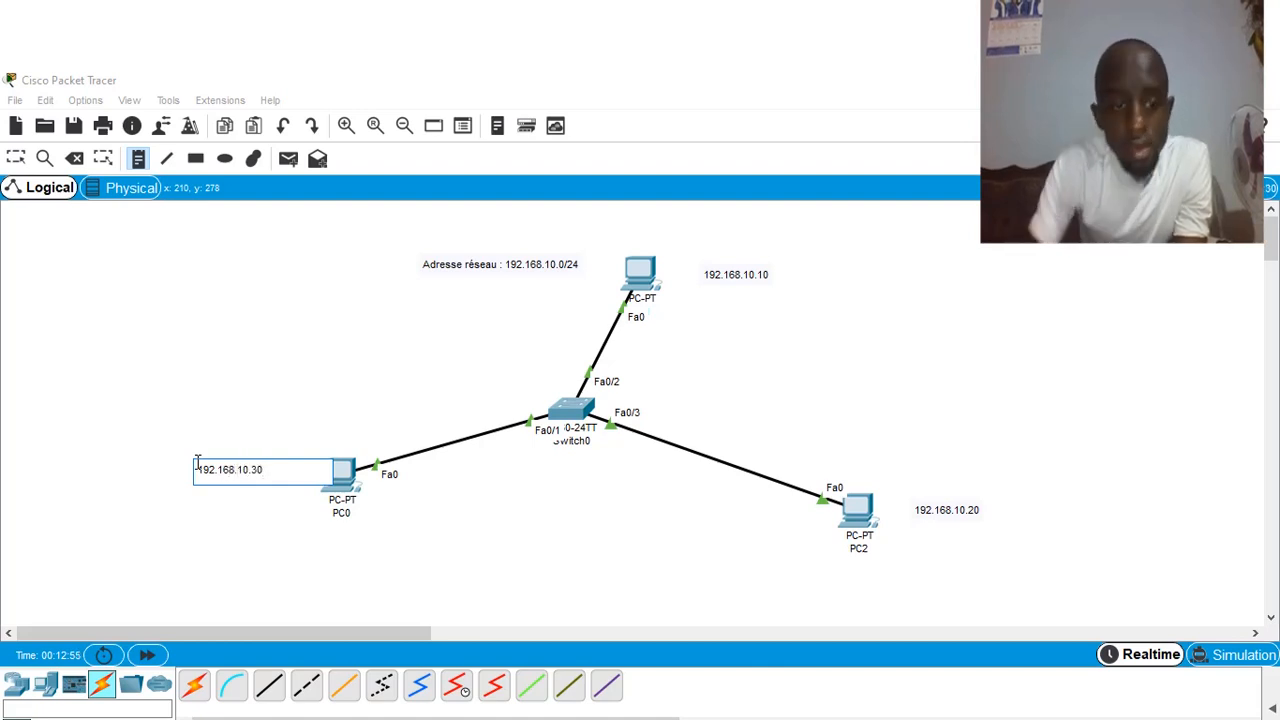
click(16, 158)
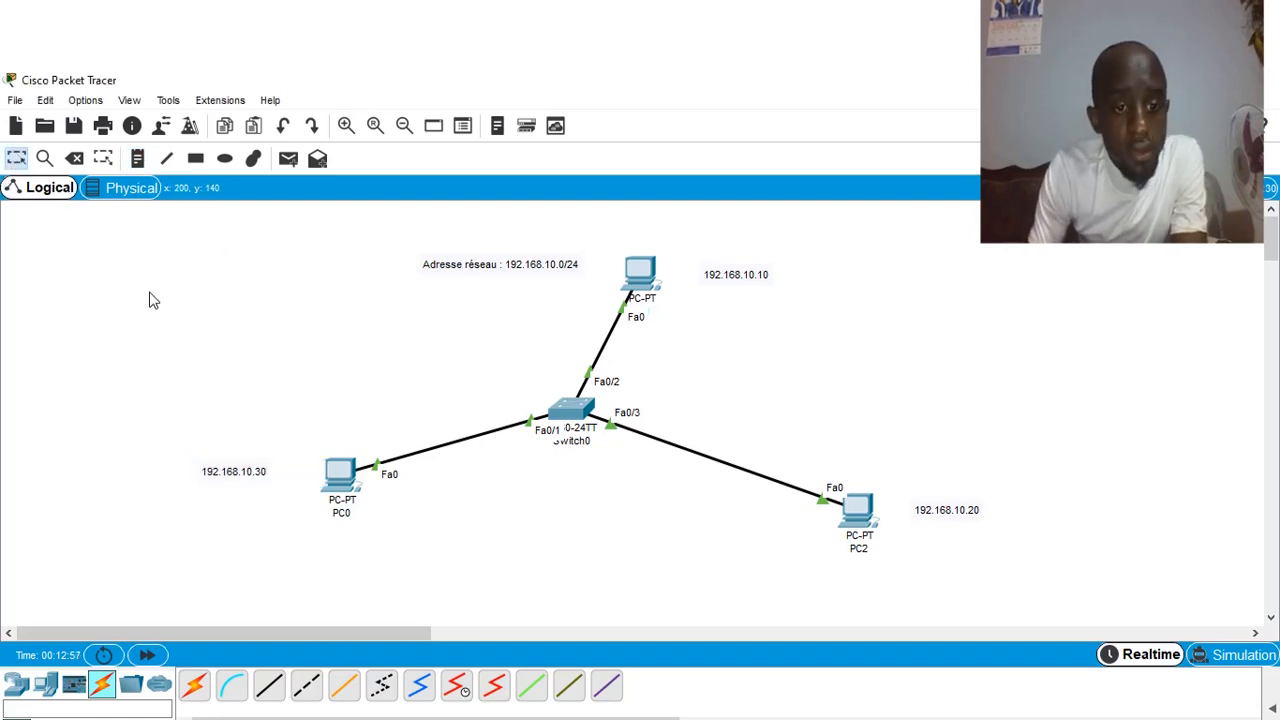
drag(252, 478, 267, 478)
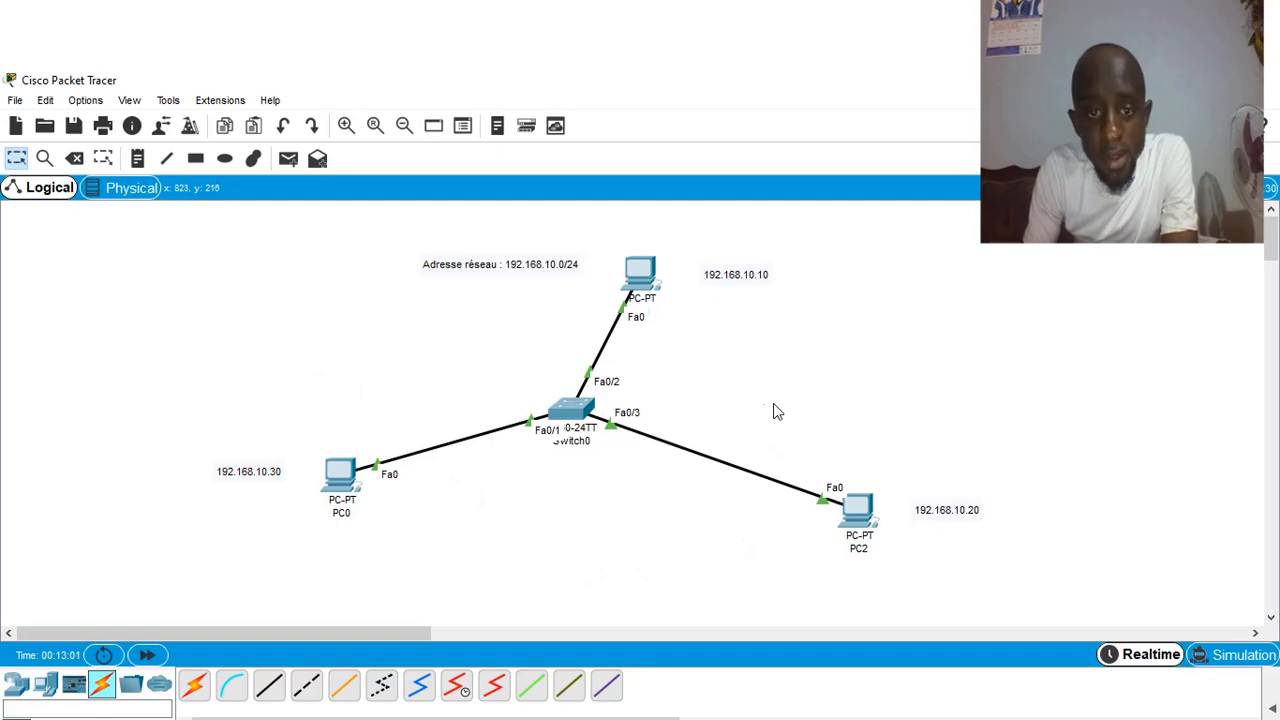
click(651, 285)
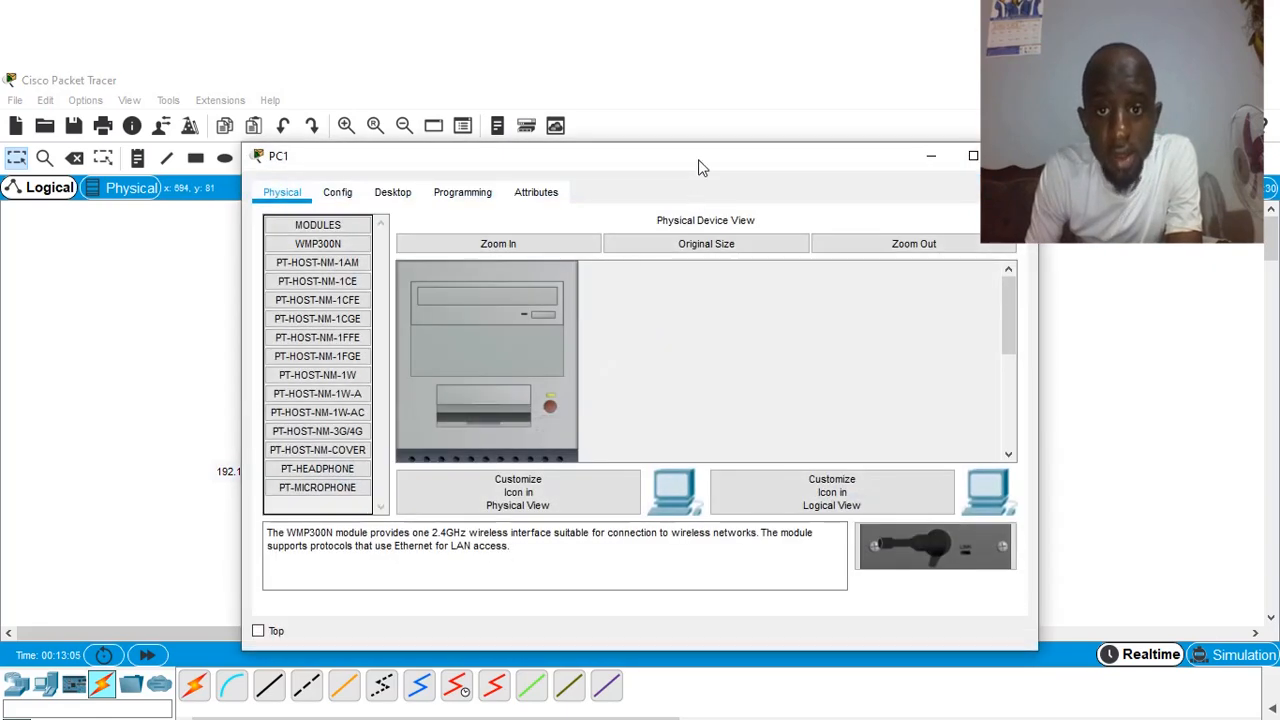
drag(705, 168, 671, 397)
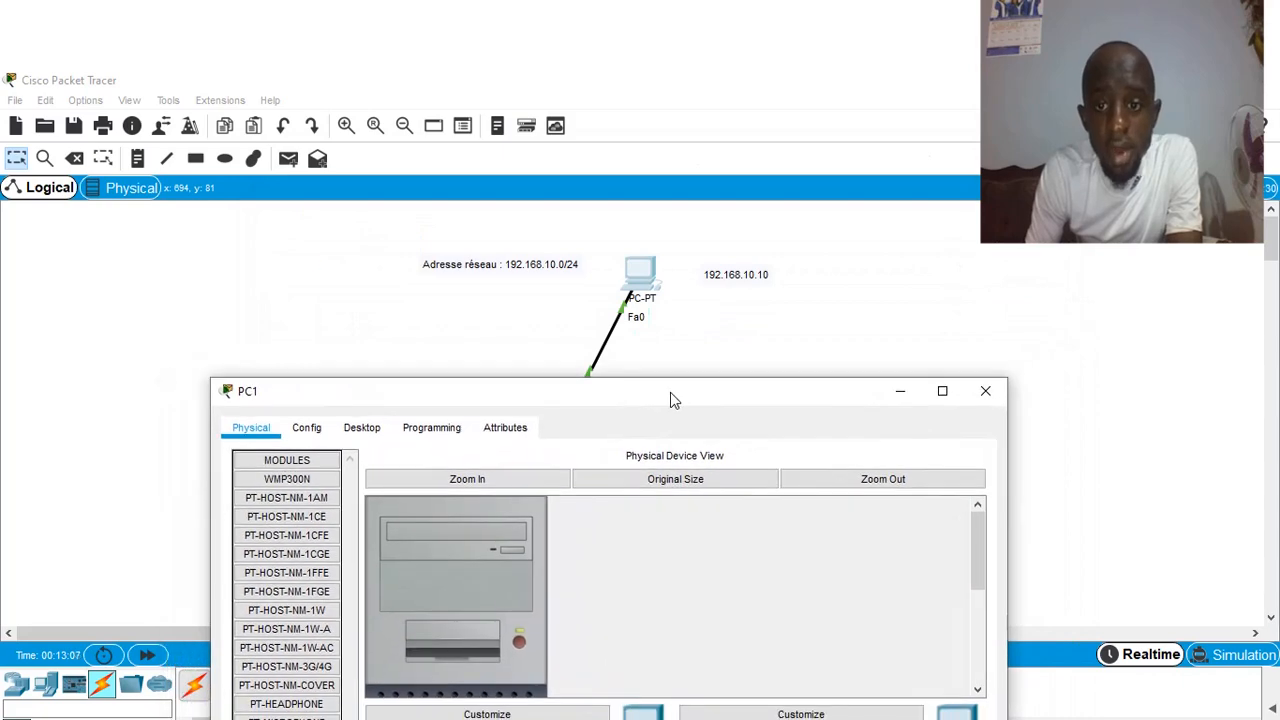
click(985, 391)
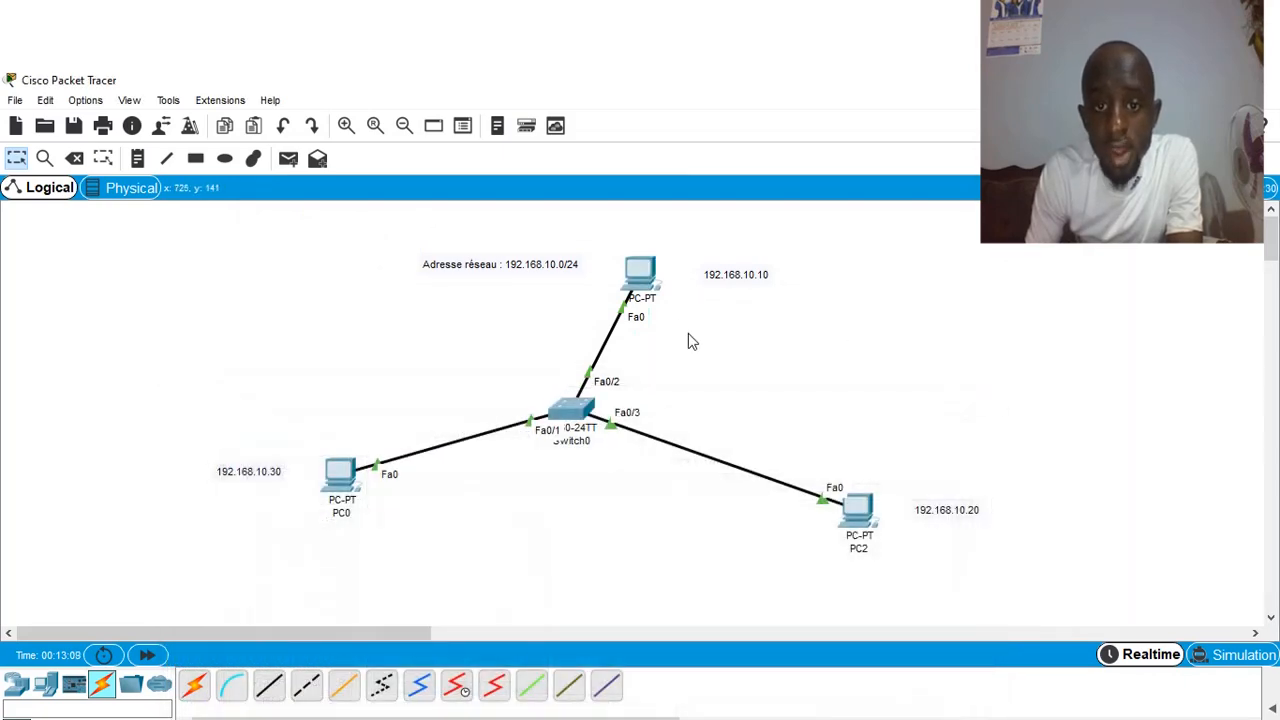
- Give PC1 the static IP address 192.168.10.10 with subnet mask 255.255.255.0 and close its configuration window
click(636, 287)
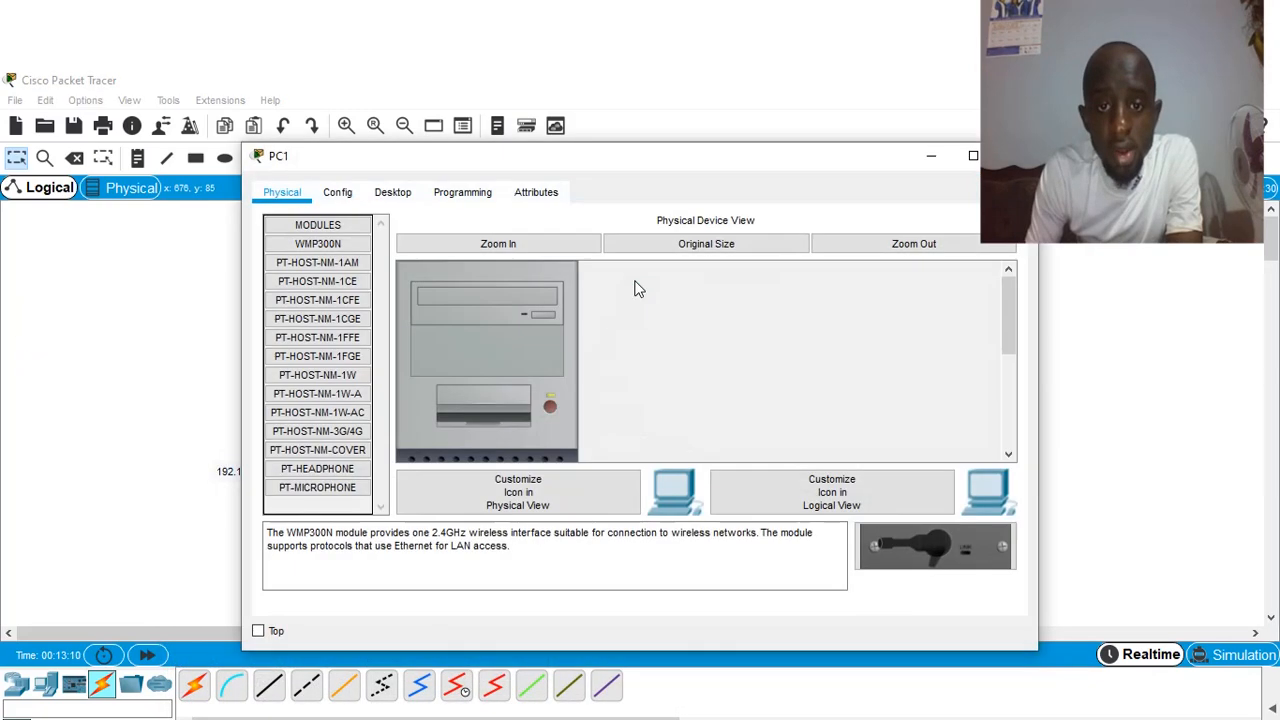
drag(628, 177, 543, 157)
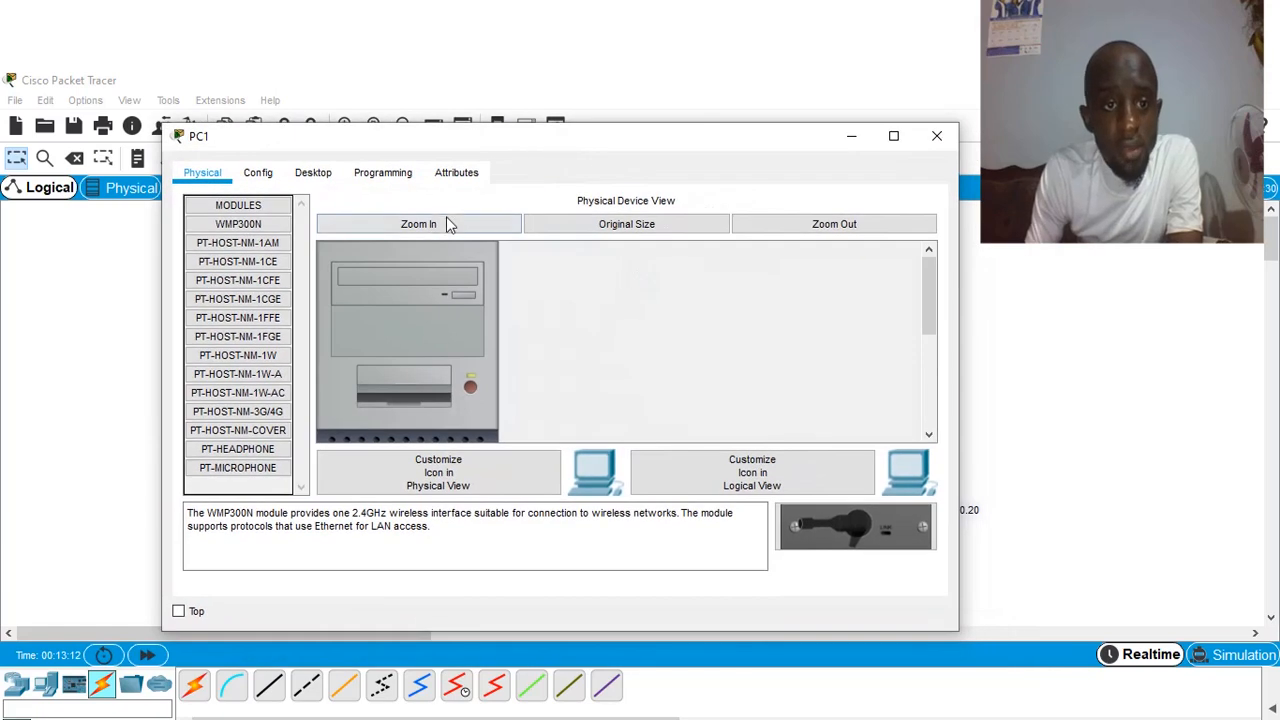
click(313, 174)
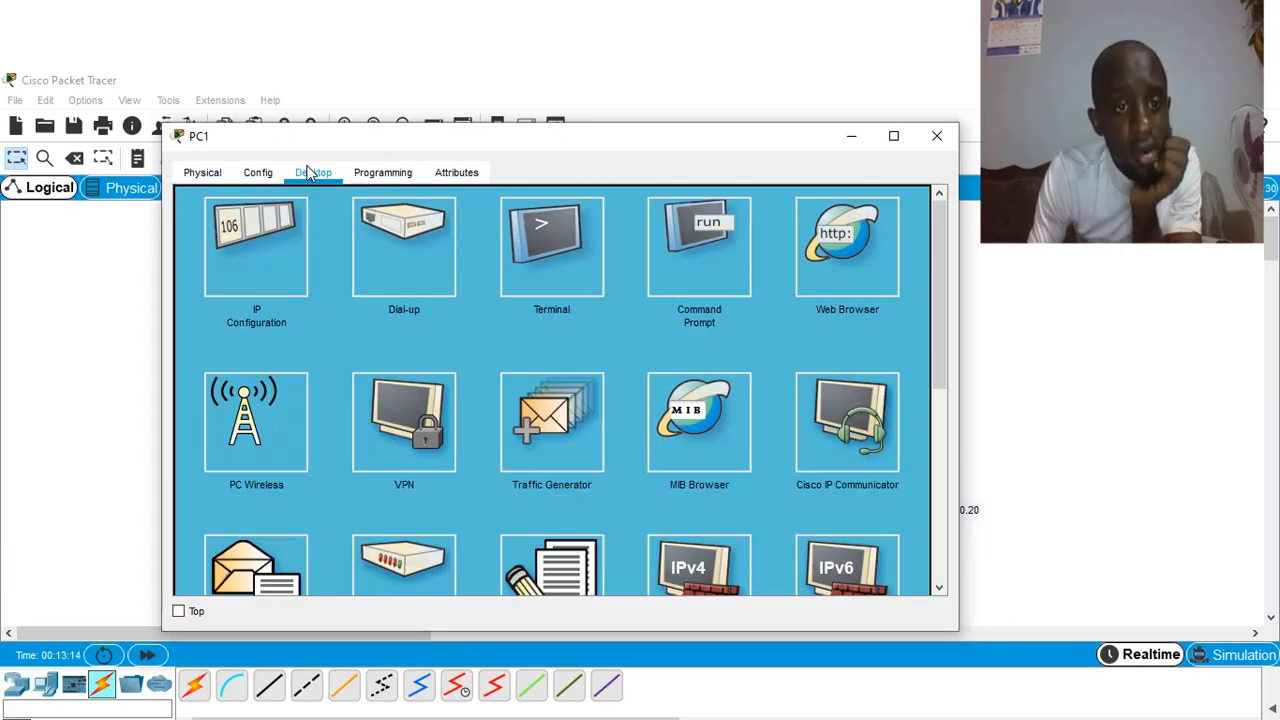
click(256, 258)
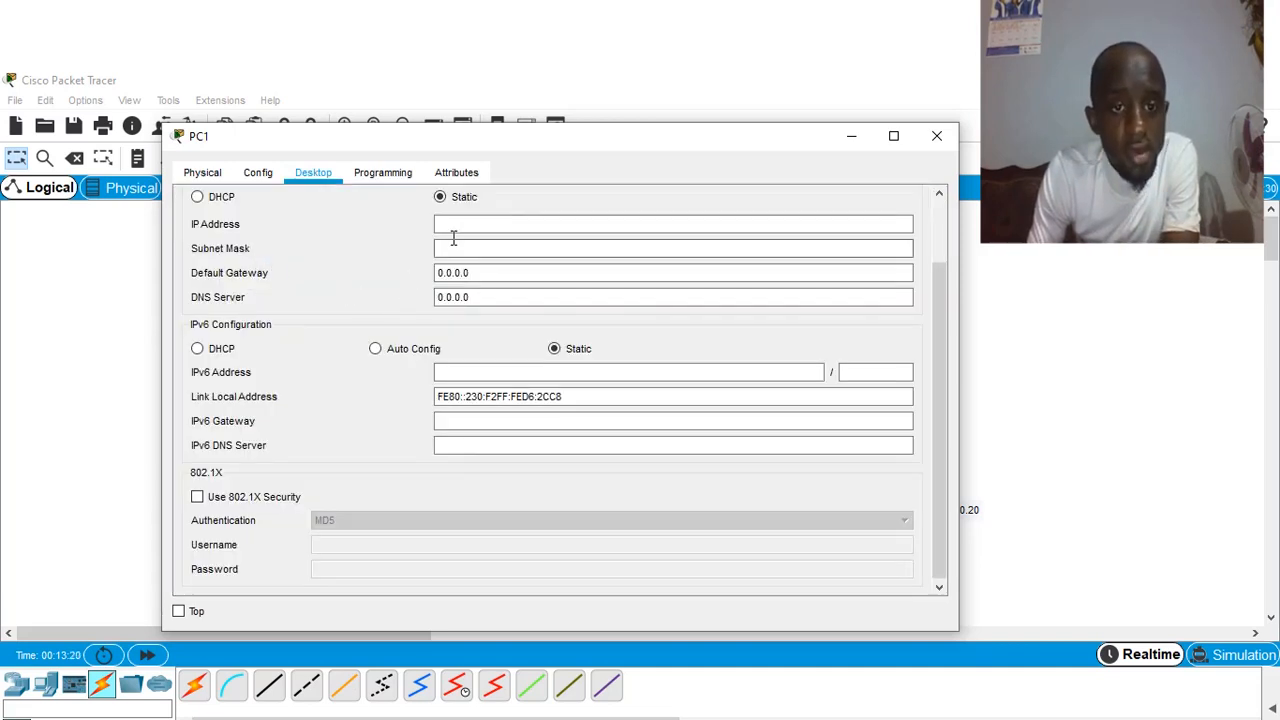
click(458, 224)
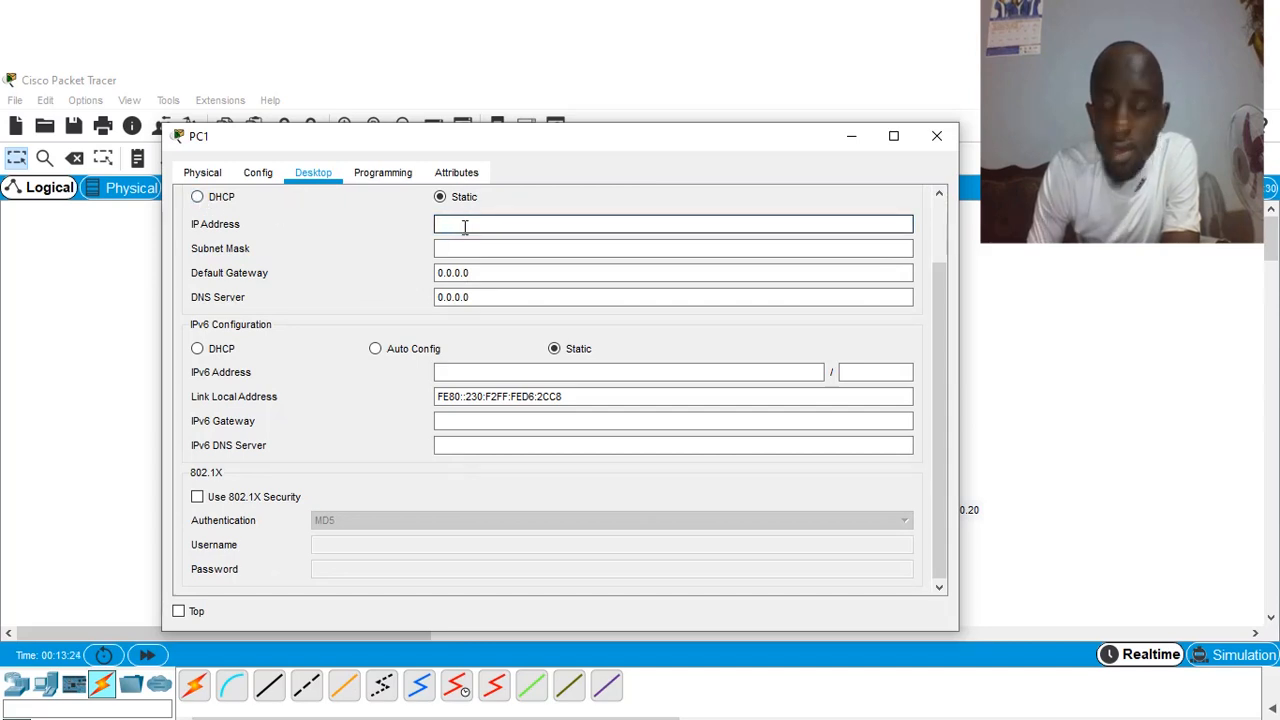
text(192.1)
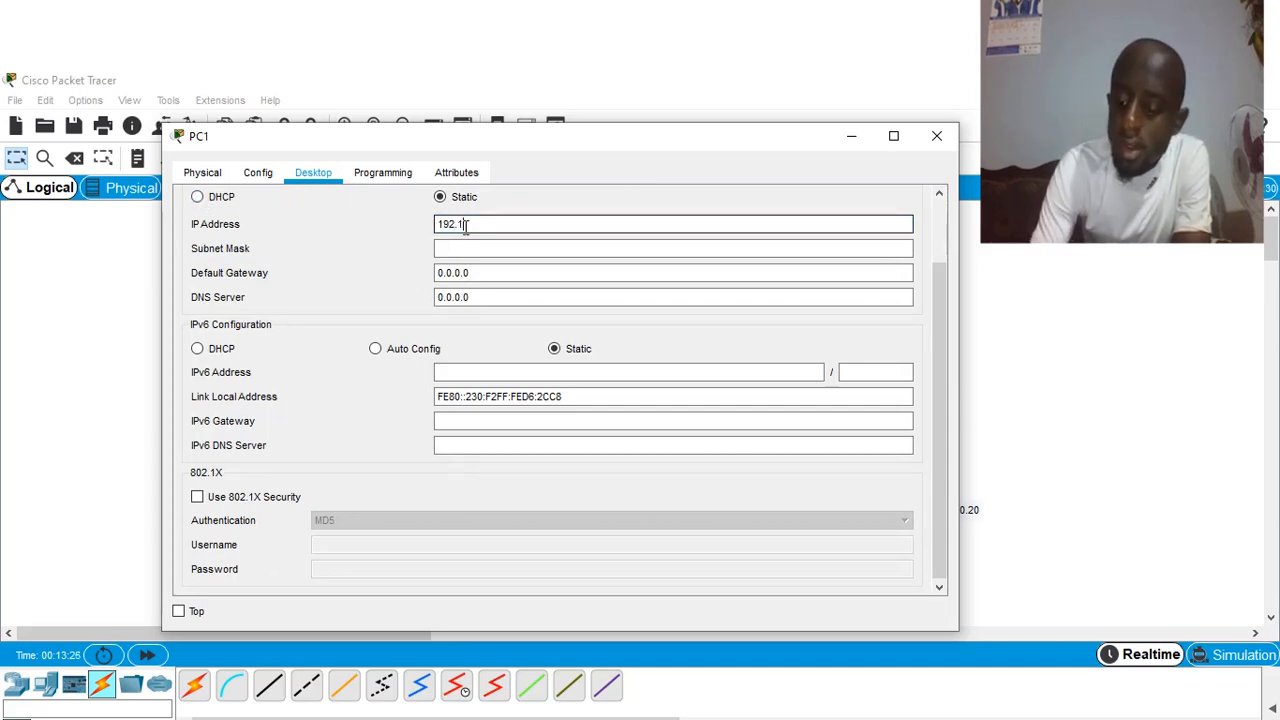
text(68.10)
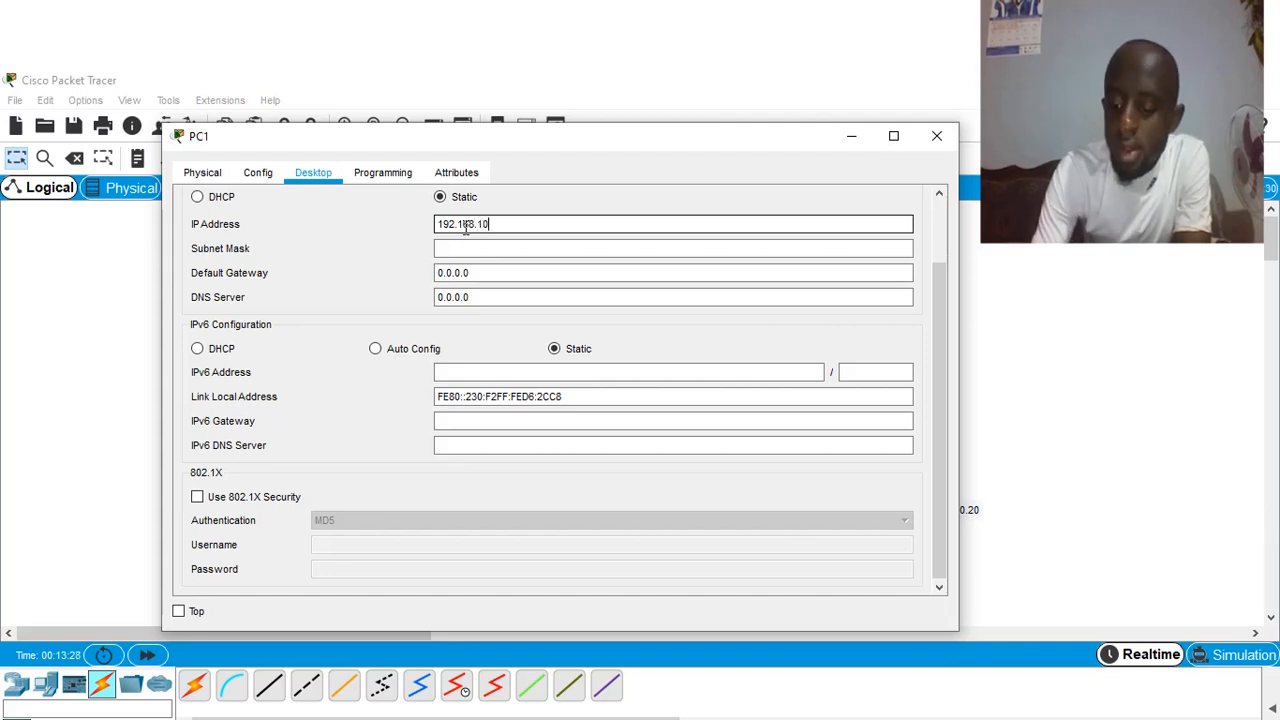
text(.10)
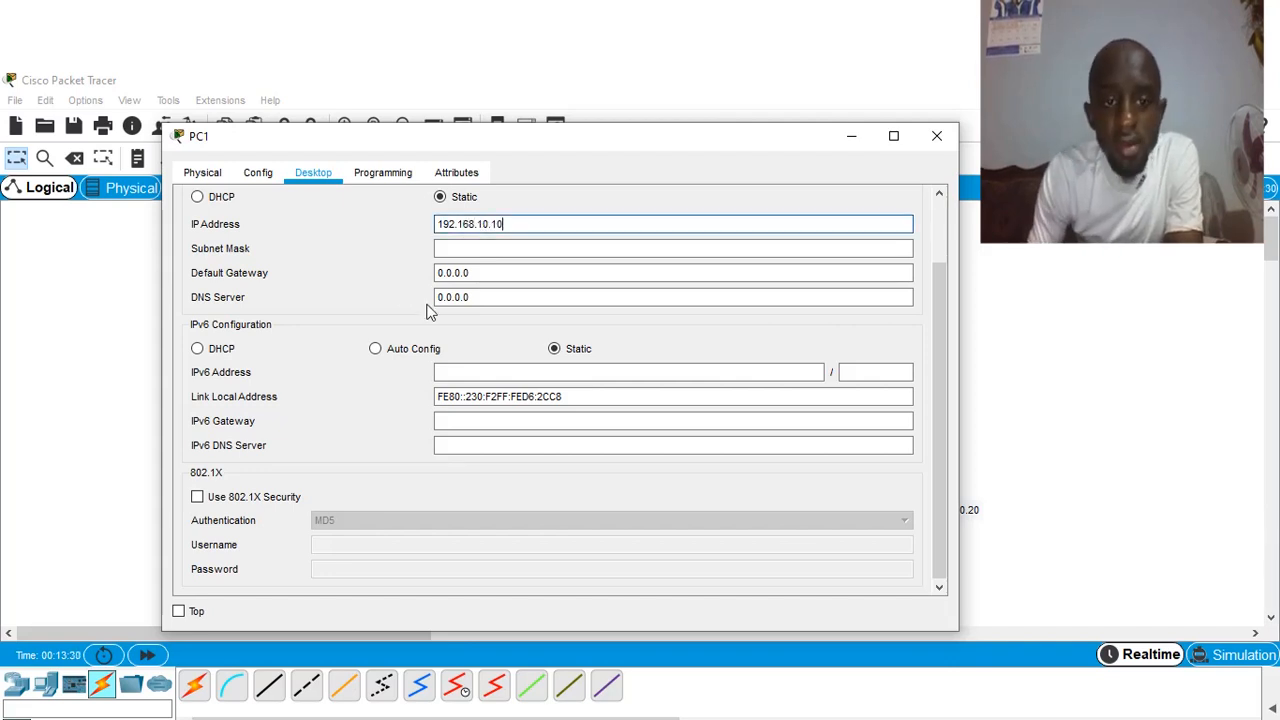
click(469, 248)
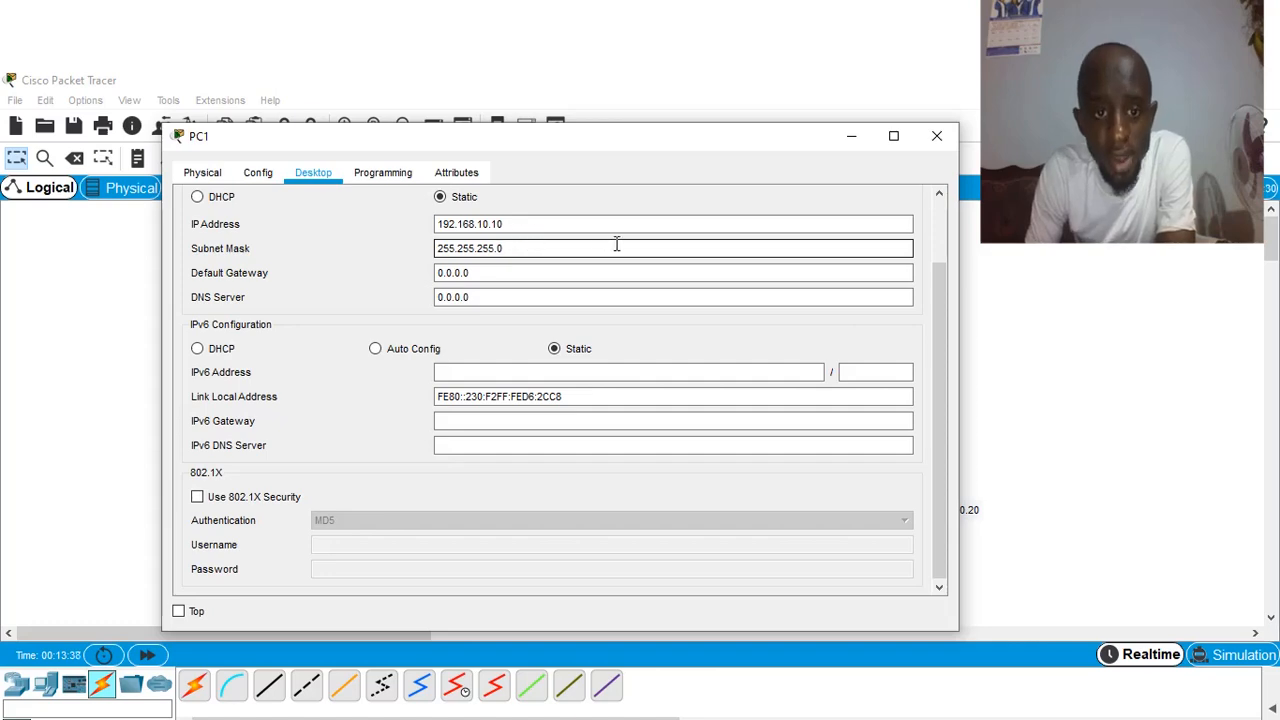
click(937, 137)
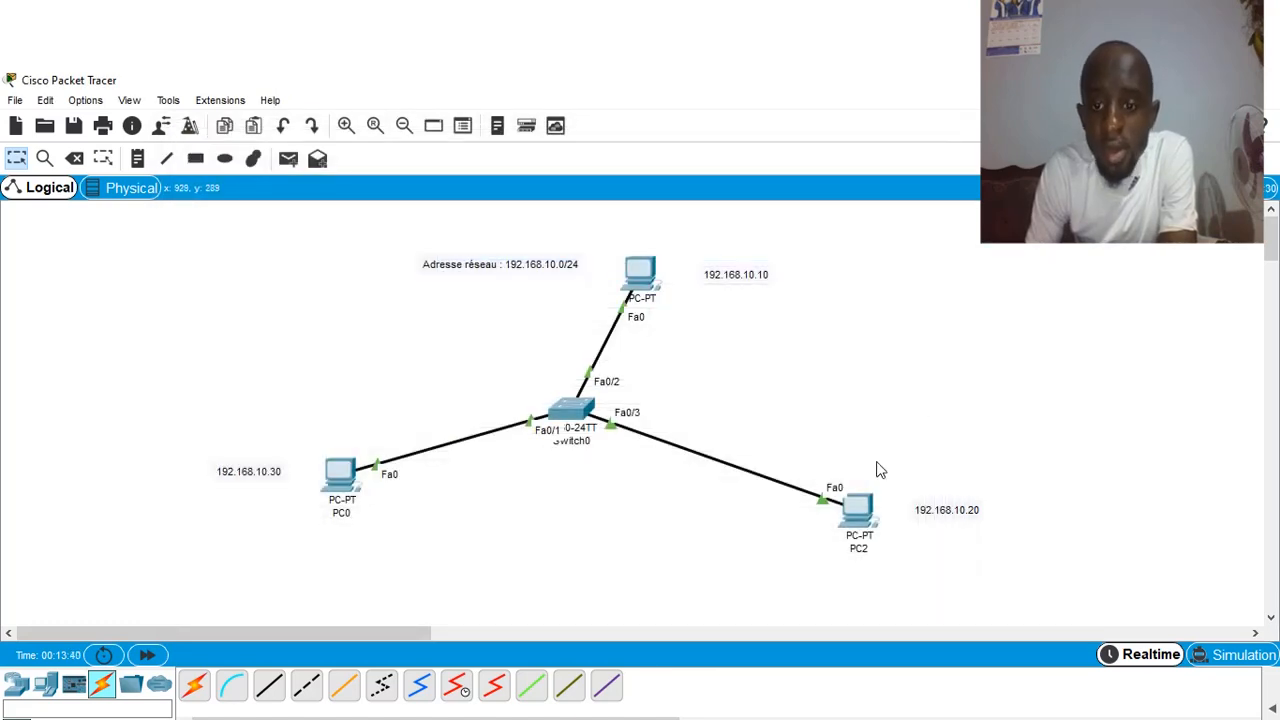
- Give PC2 the static IP address 192.168.10.20 with subnet mask 255.255.255.0 and close its configuration window
click(857, 510)
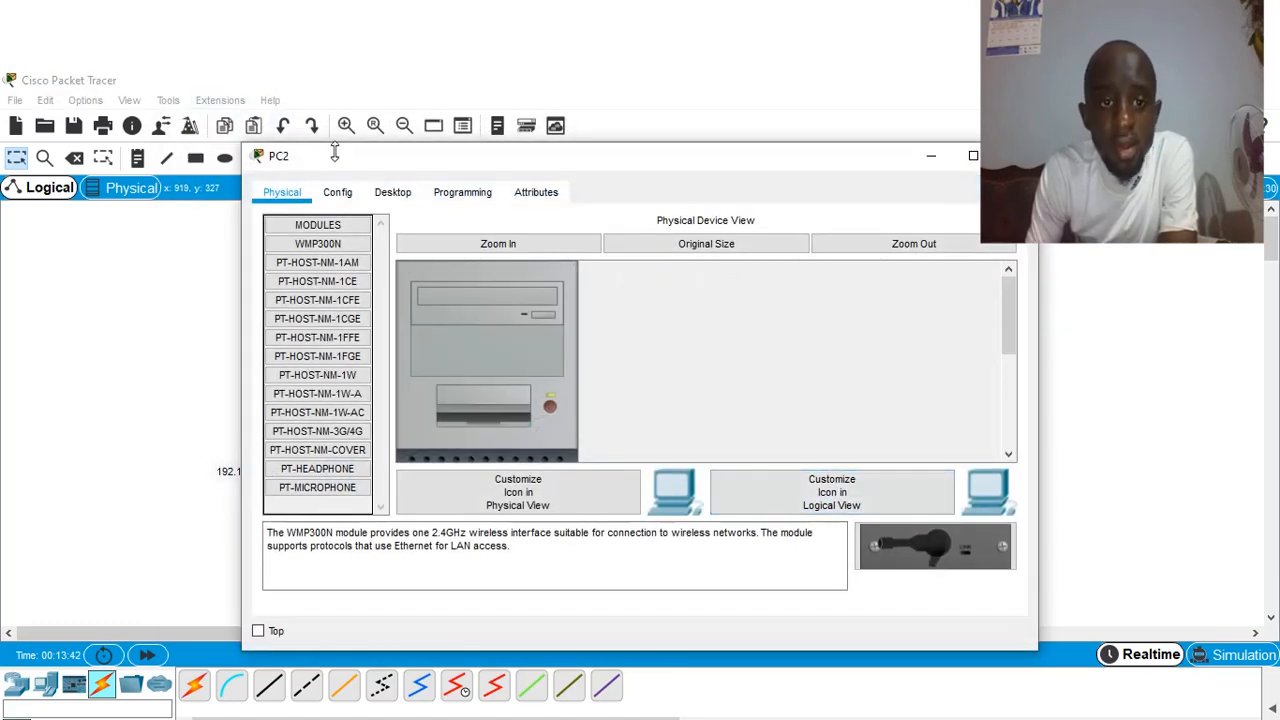
click(392, 192)
click(327, 268)
click(583, 246)
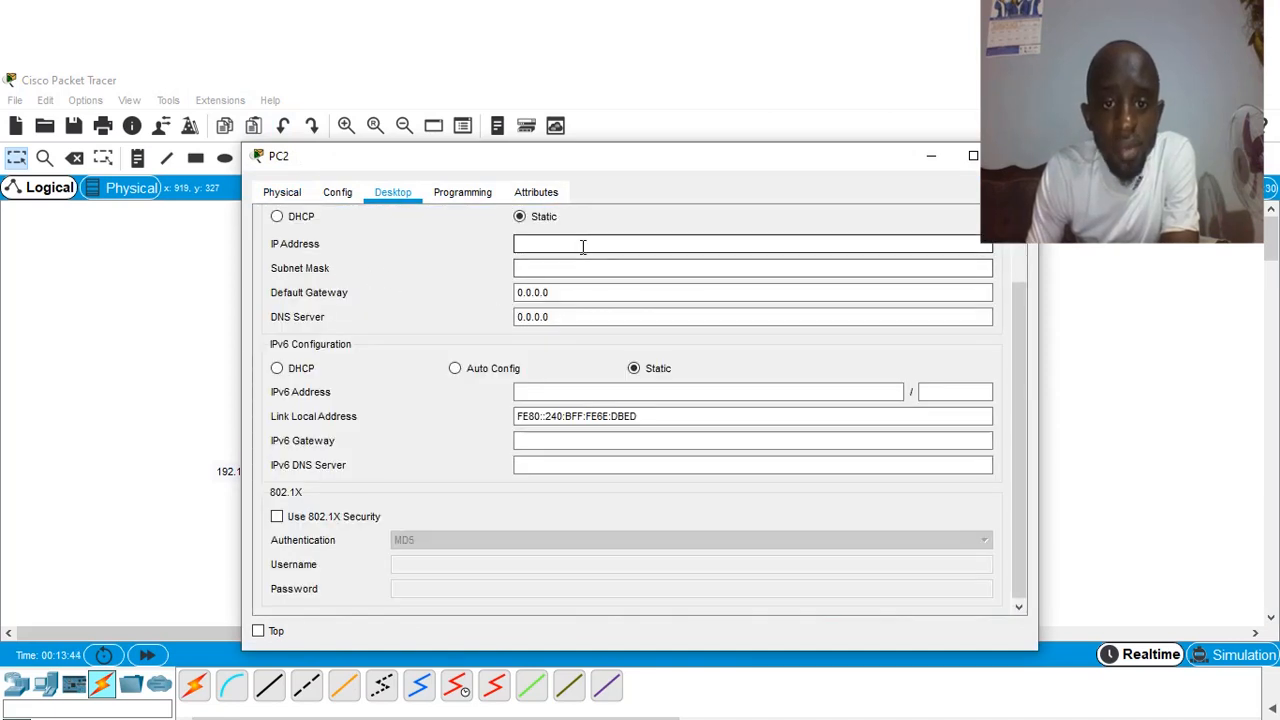
text(192.)
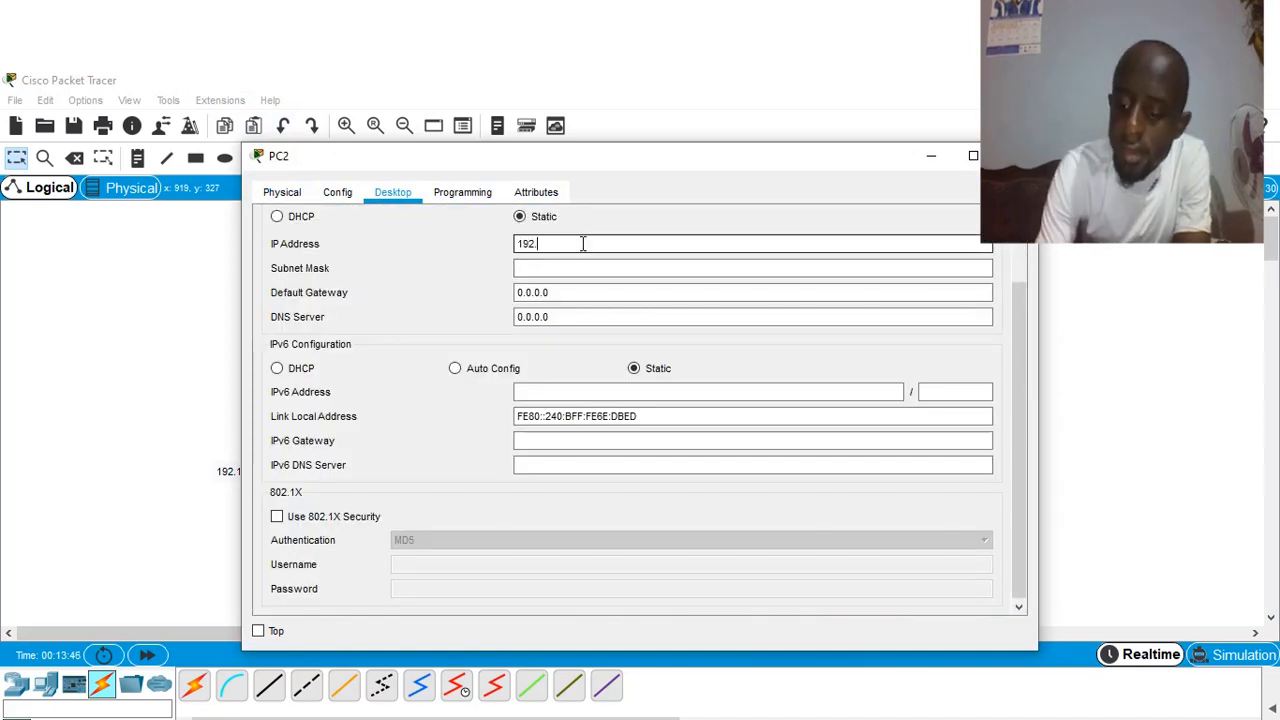
text(168.10.20)
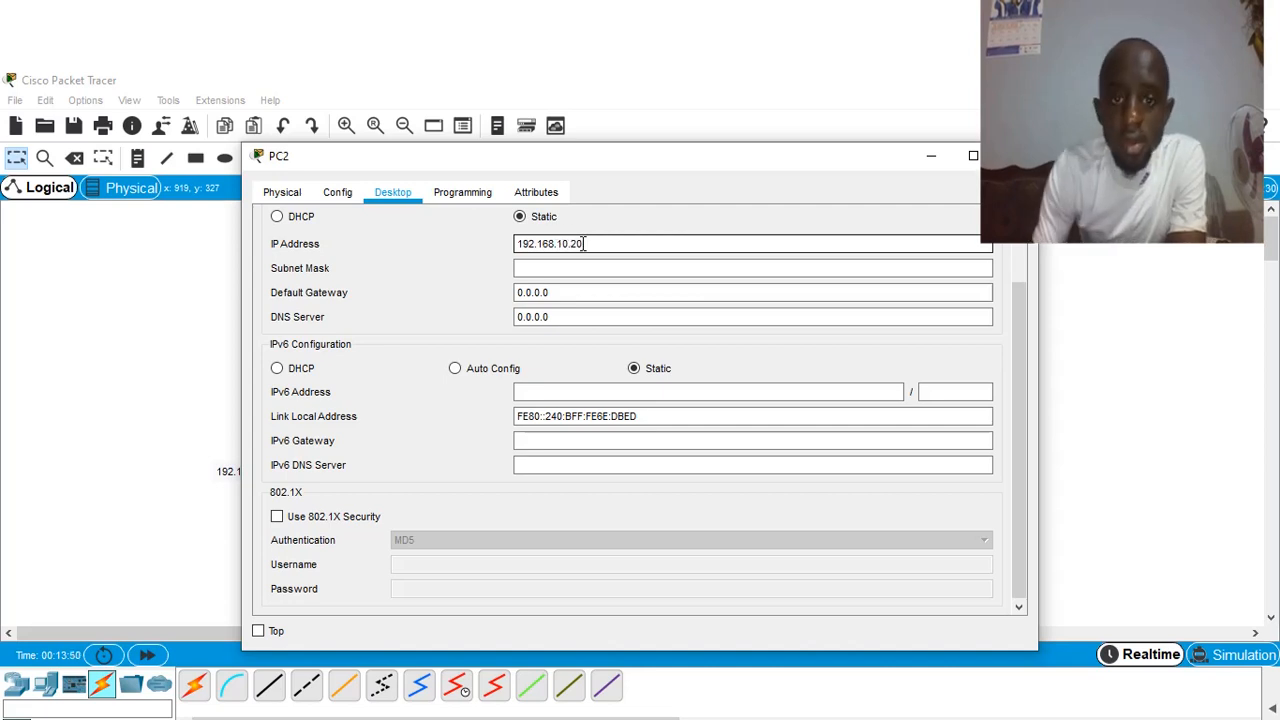
click(543, 268)
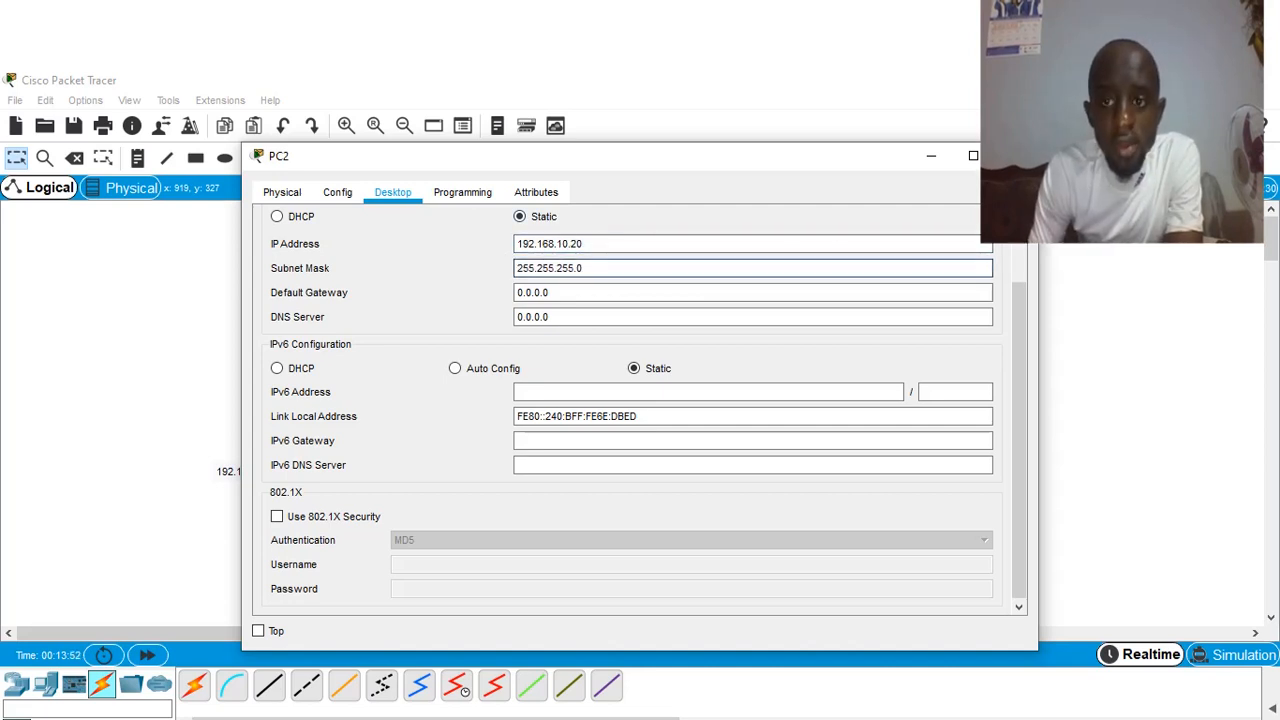
click(1015, 155)
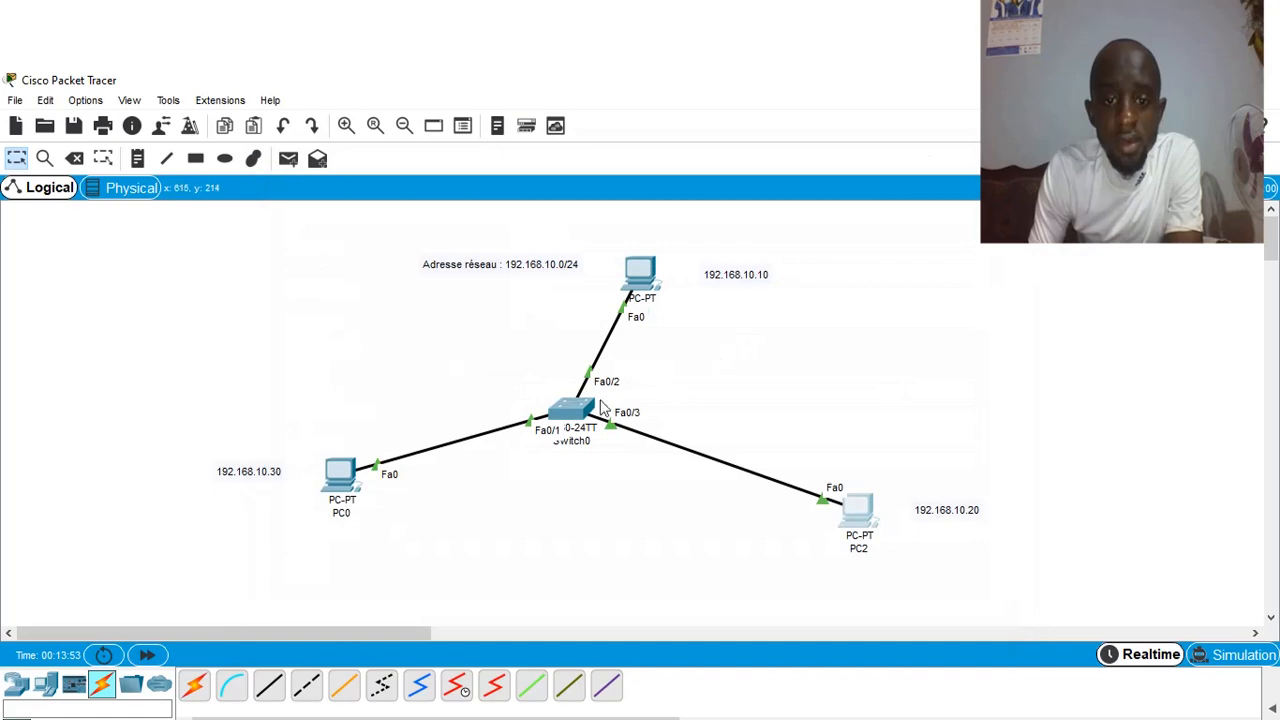
- Give PC0 the static IP address 192.168.10.30 with subnet mask 255.255.255.0 and close its configuration window
click(338, 476)
click(393, 192)
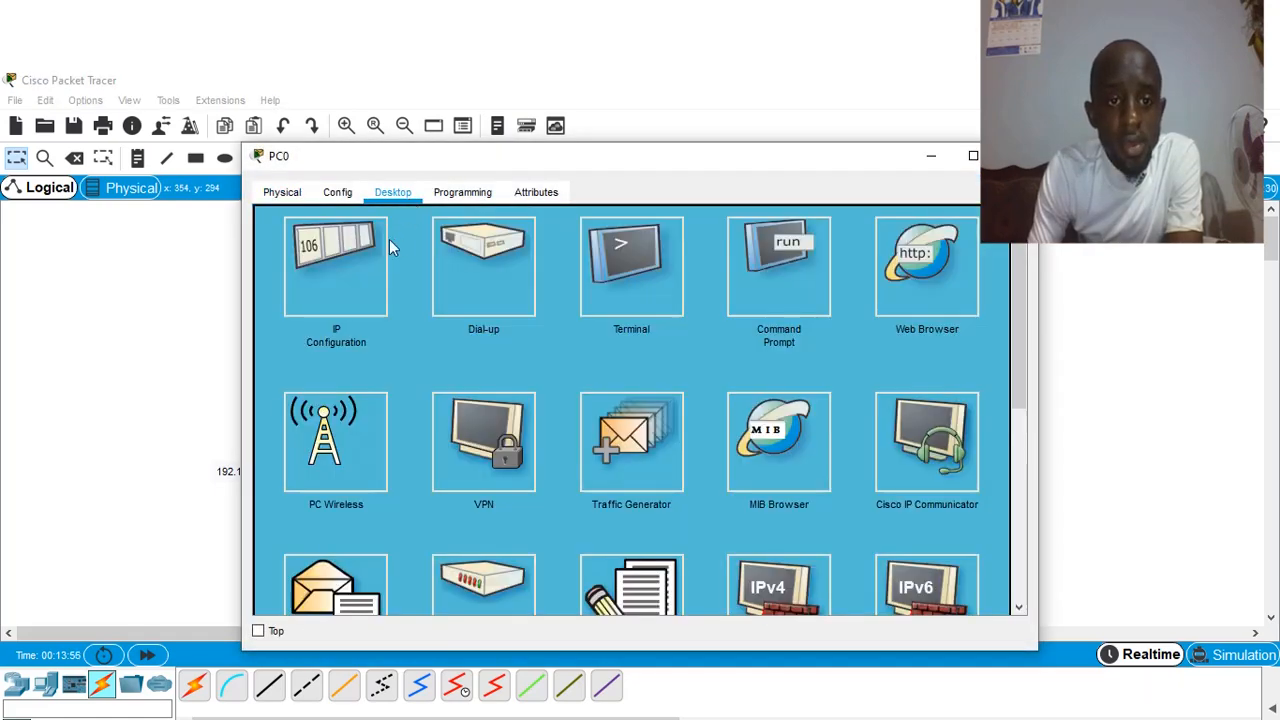
click(386, 248)
click(541, 246)
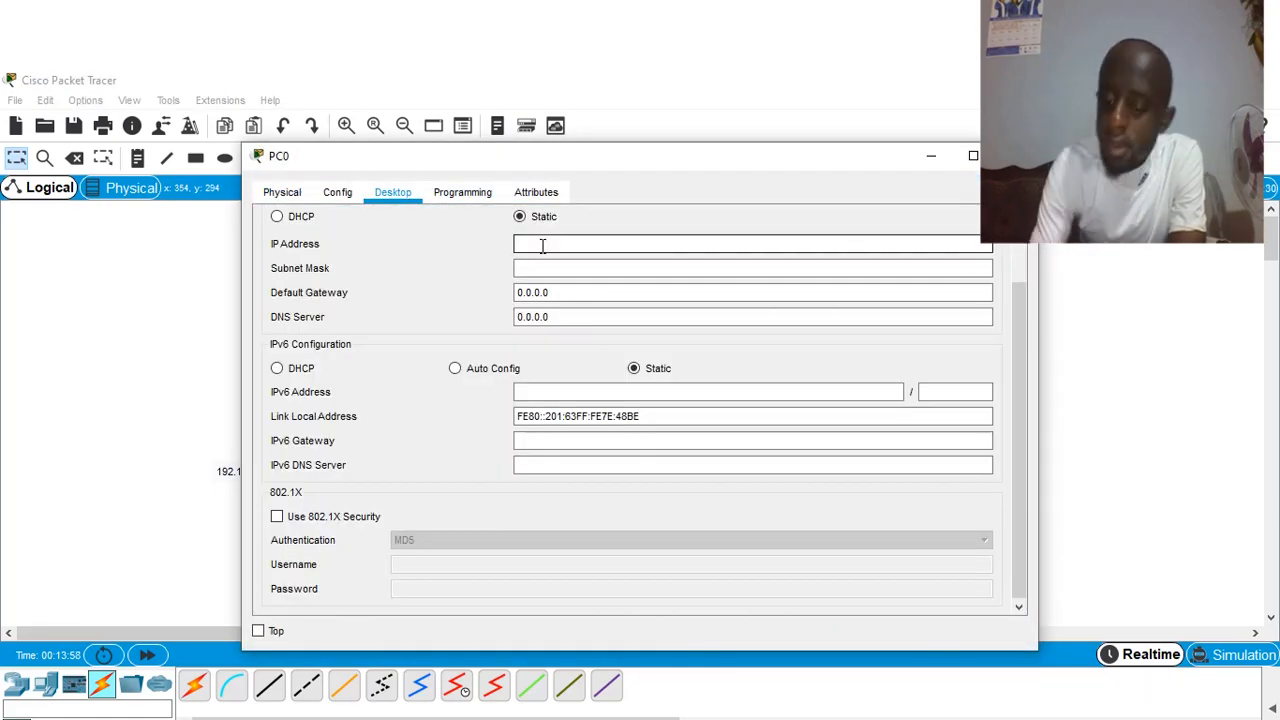
text(192.168.)
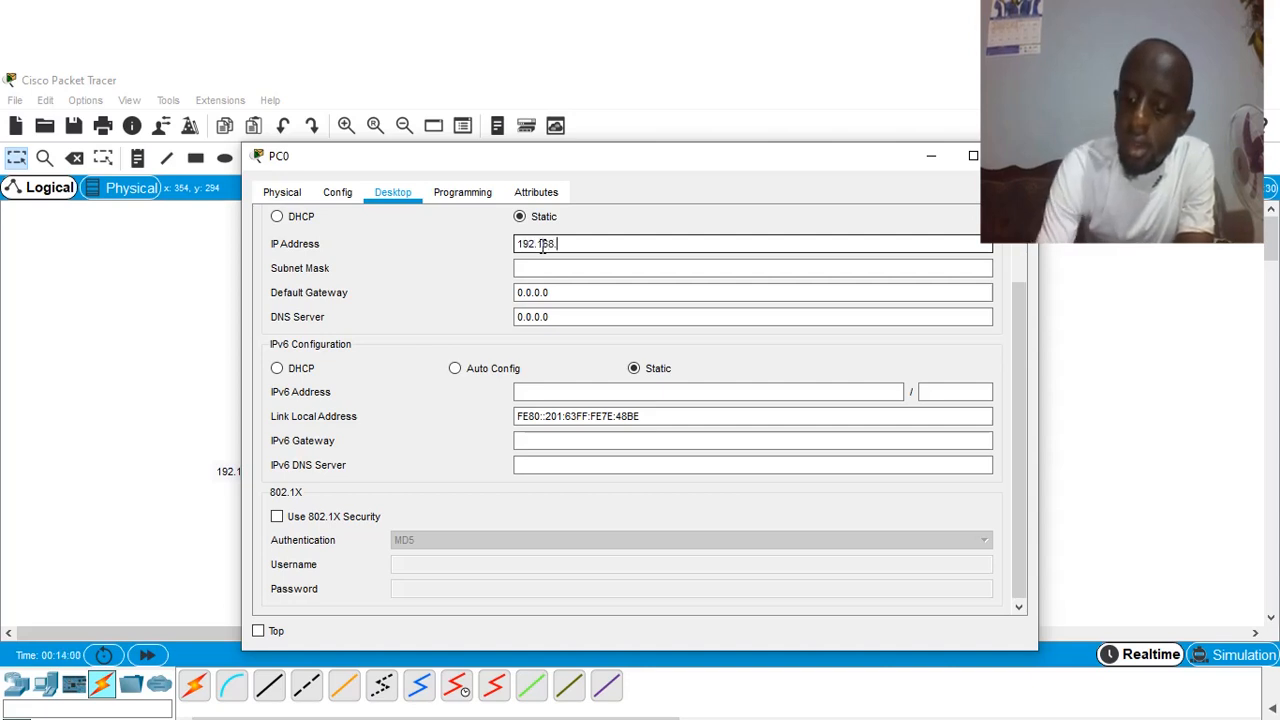
text(10.3)
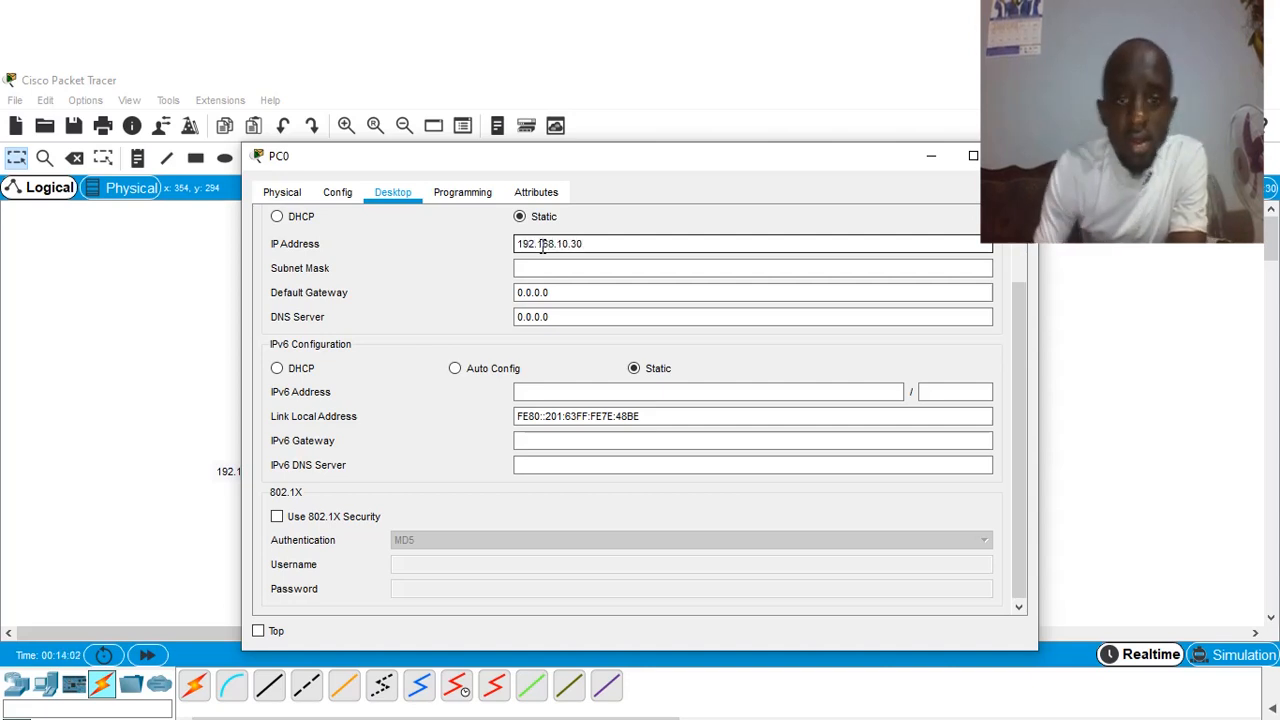
text(0)
click(557, 264)
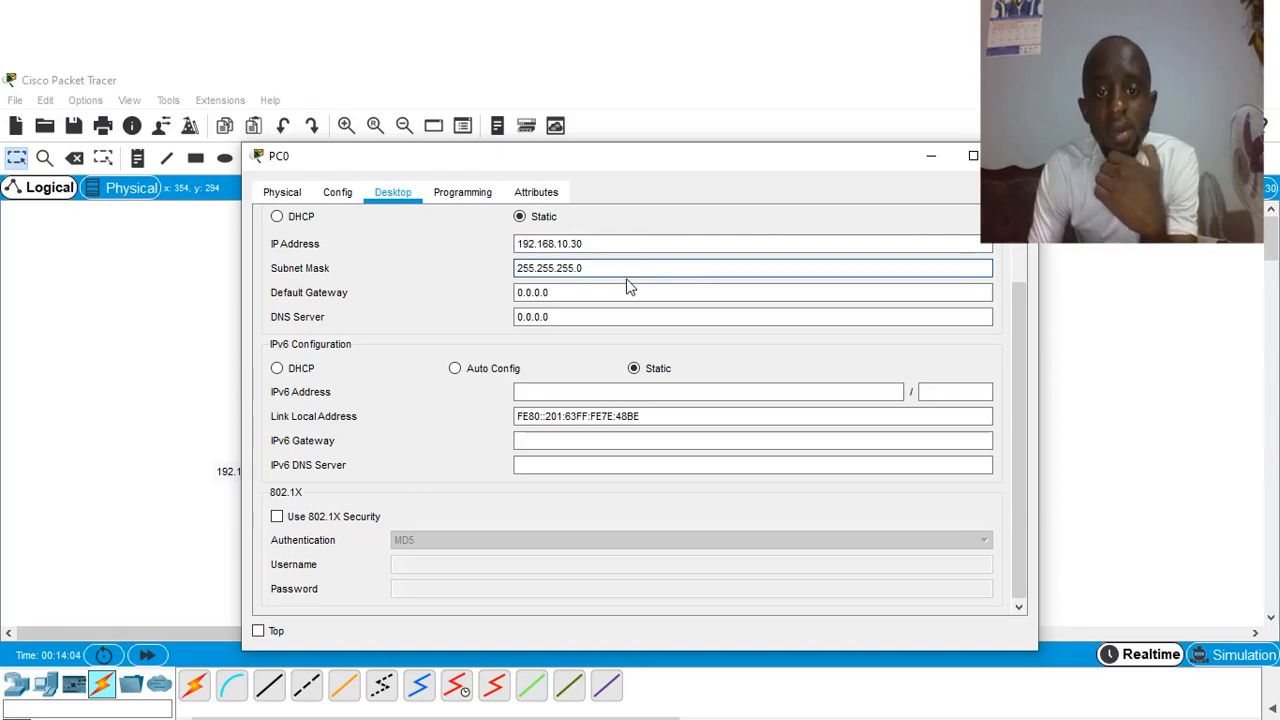
click(1014, 155)
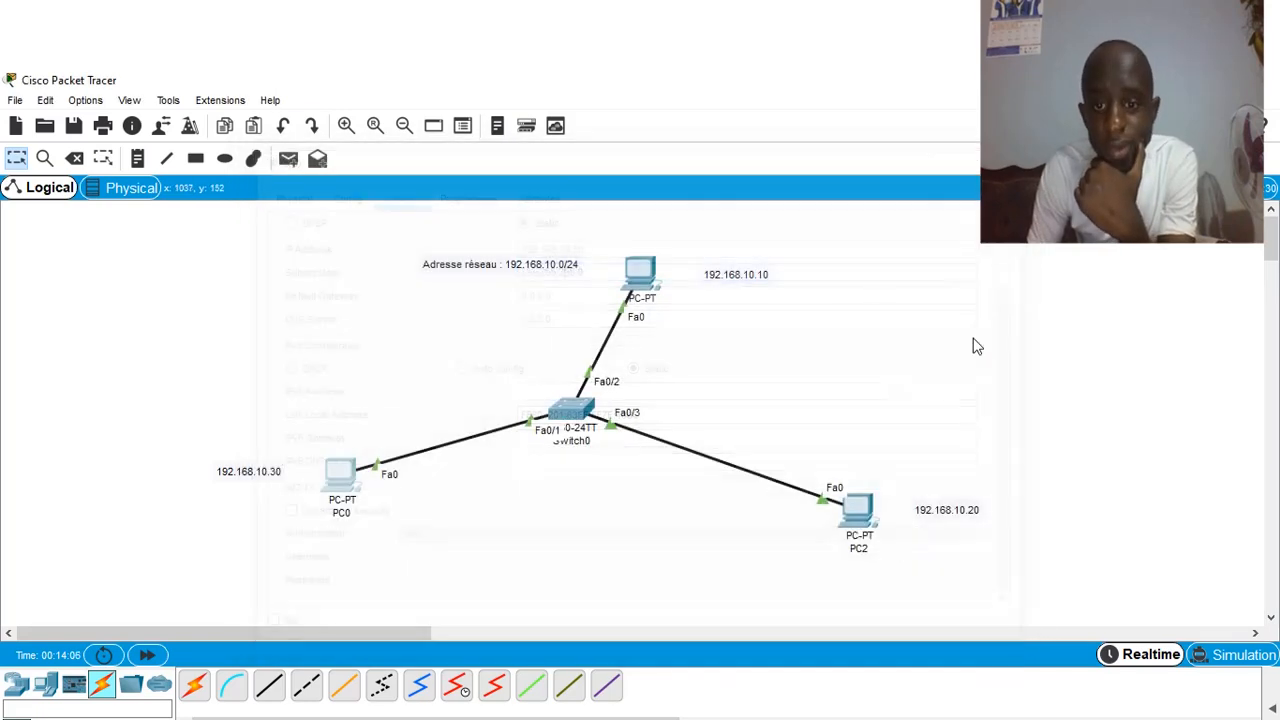
- Consult the TP1 task list in the course PDF in Foxit Reader for the switch's required name, and return to Packet Tracer
key(alt+Tab)
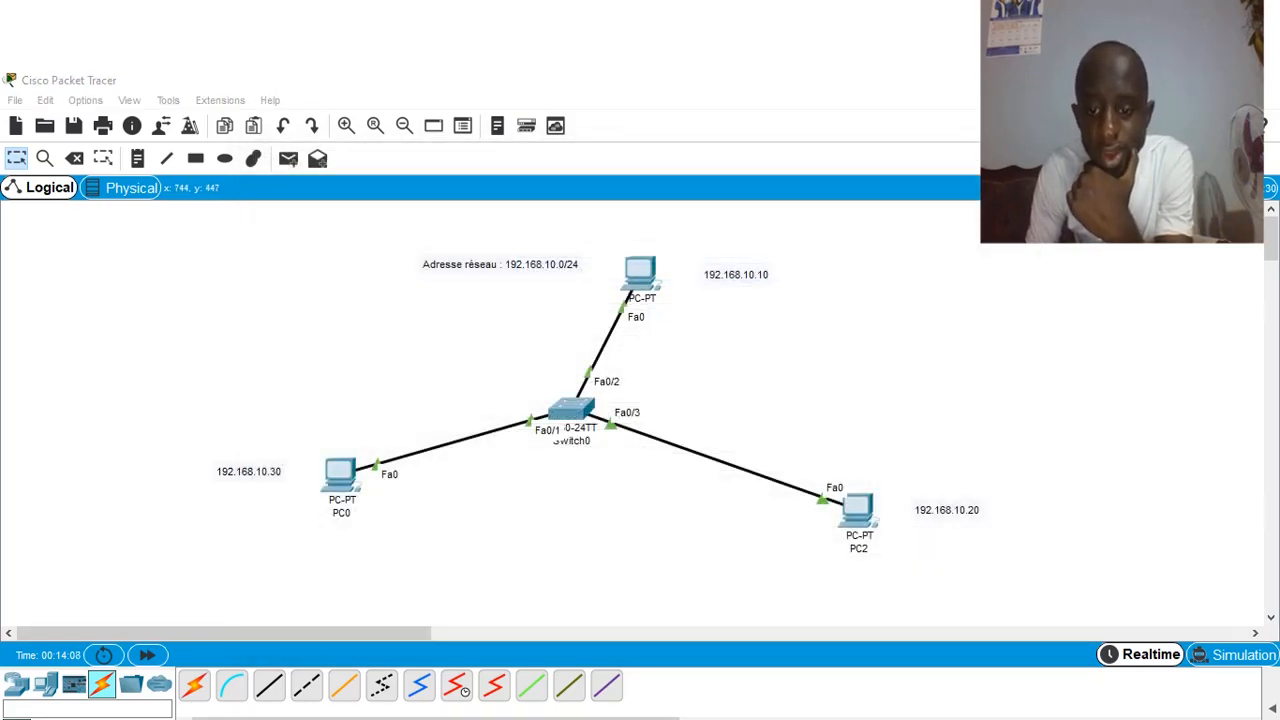
click(1271, 716)
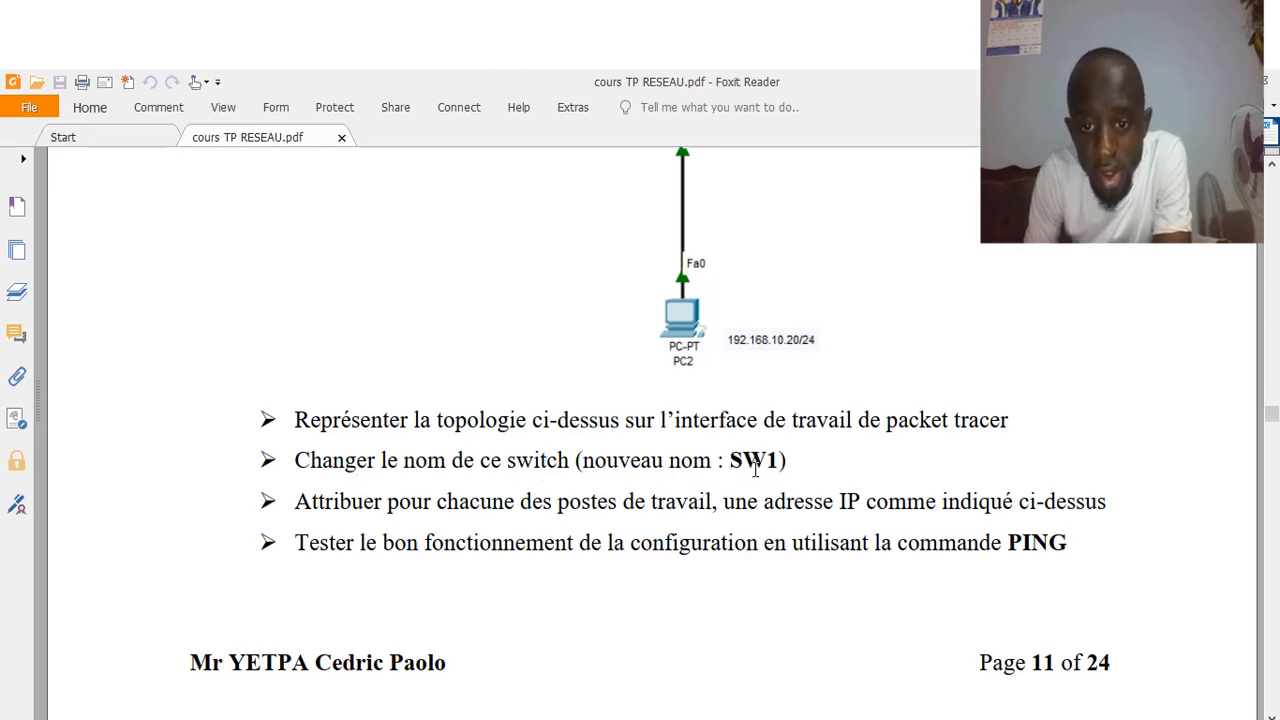
click(818, 716)
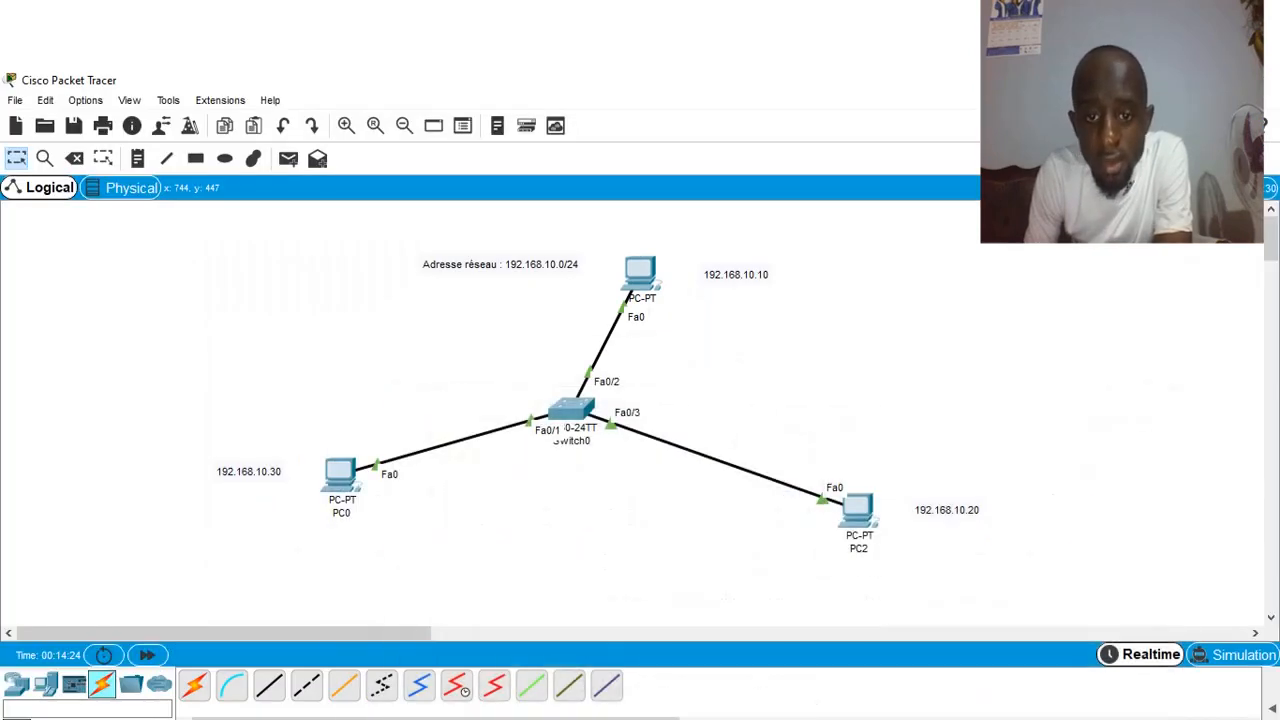
- Open the switch's command line and enter global configuration mode with the enable and conf terminal commands
drag(566, 420, 565, 413)
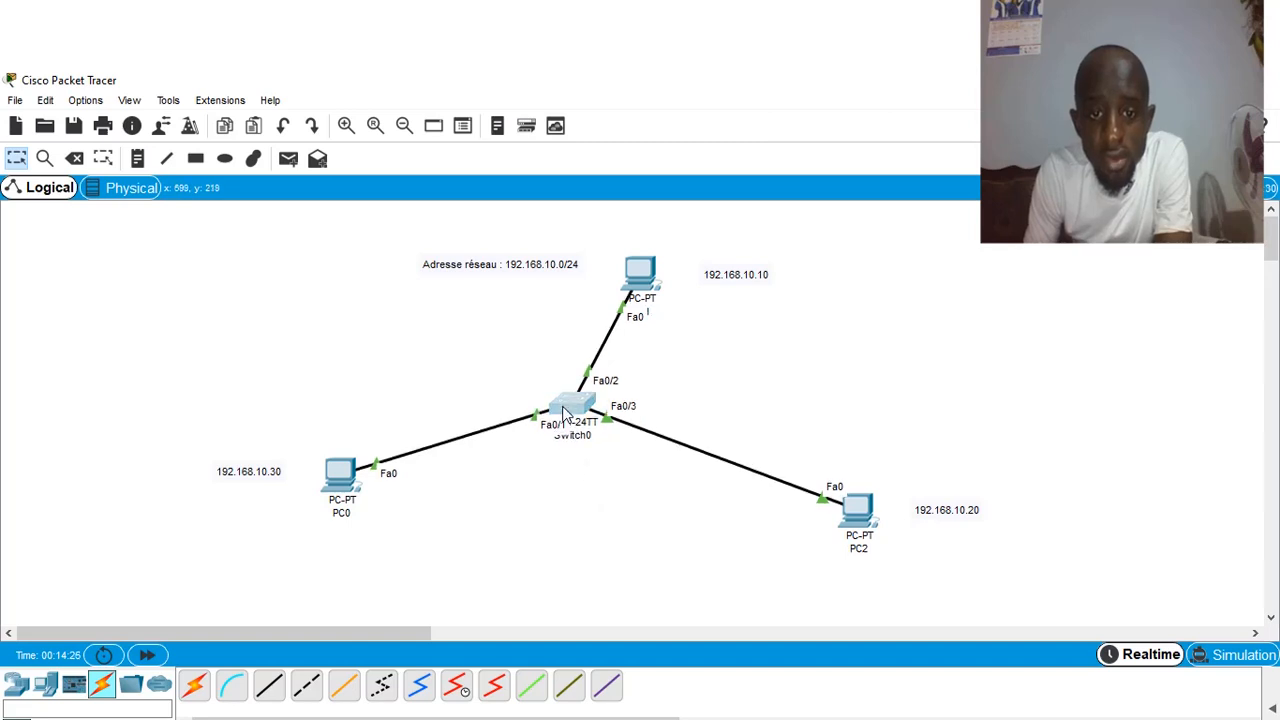
click(566, 412)
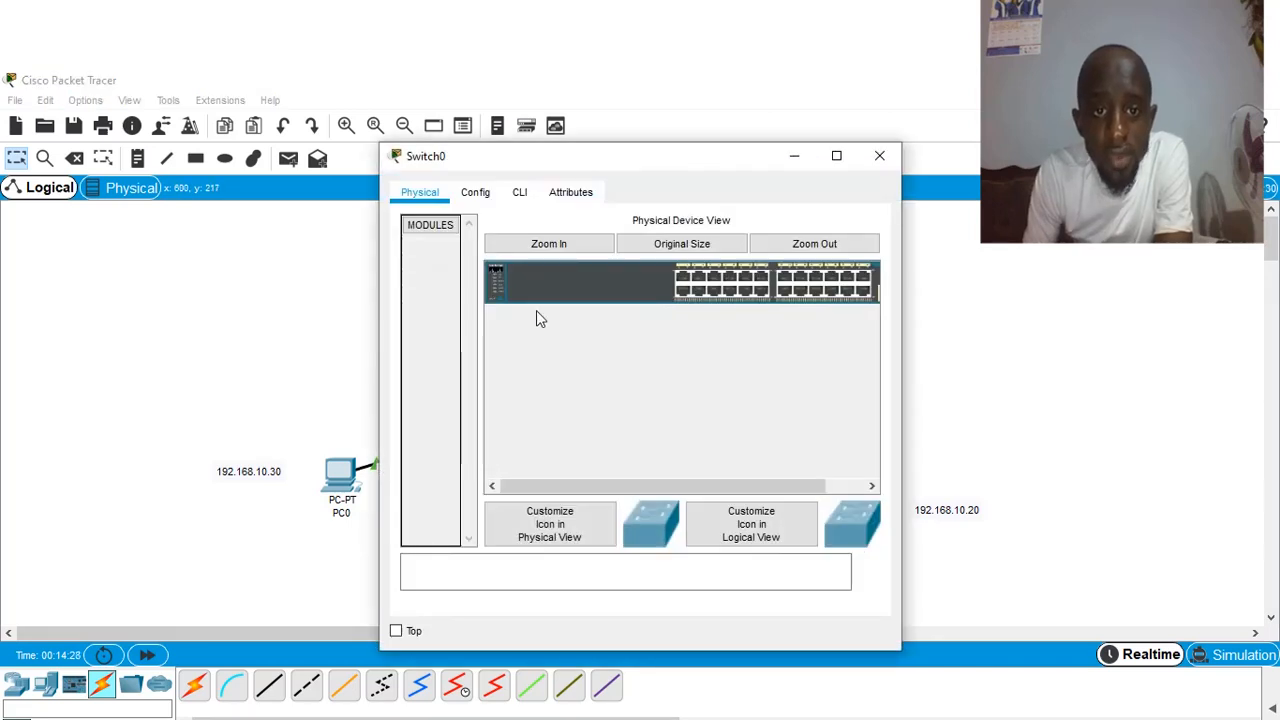
click(524, 197)
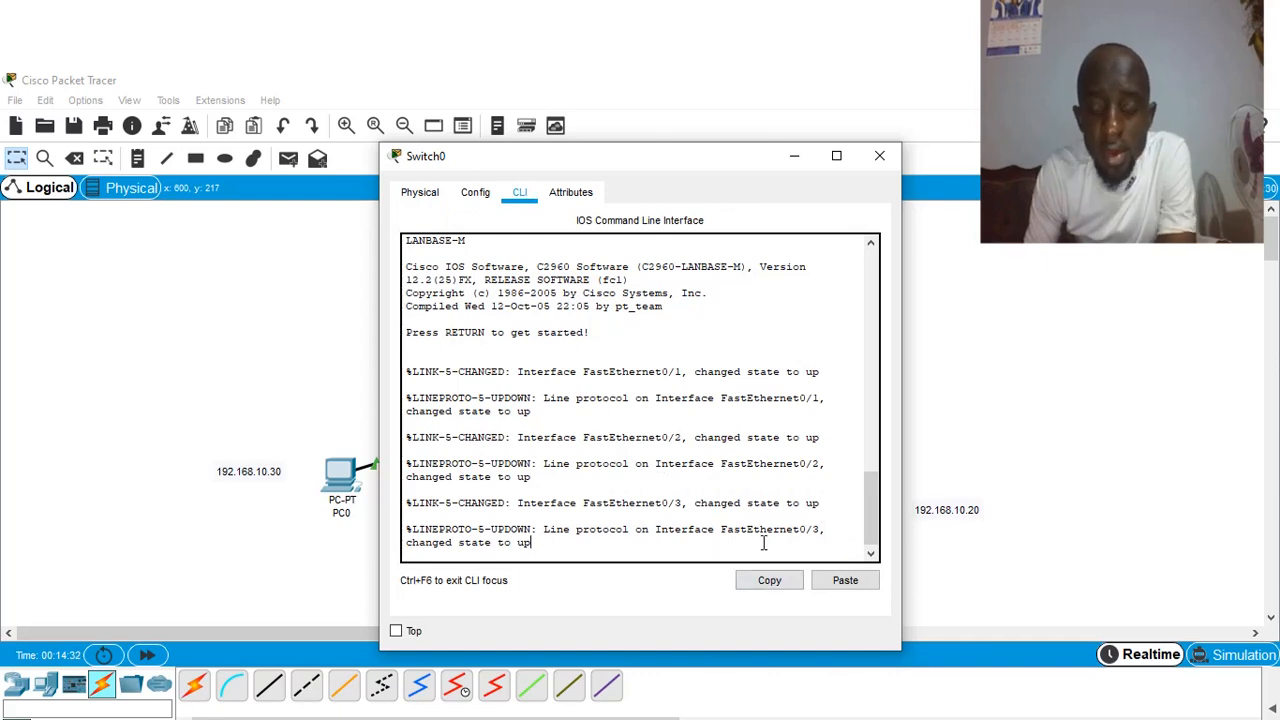
key(Return)
text(en)
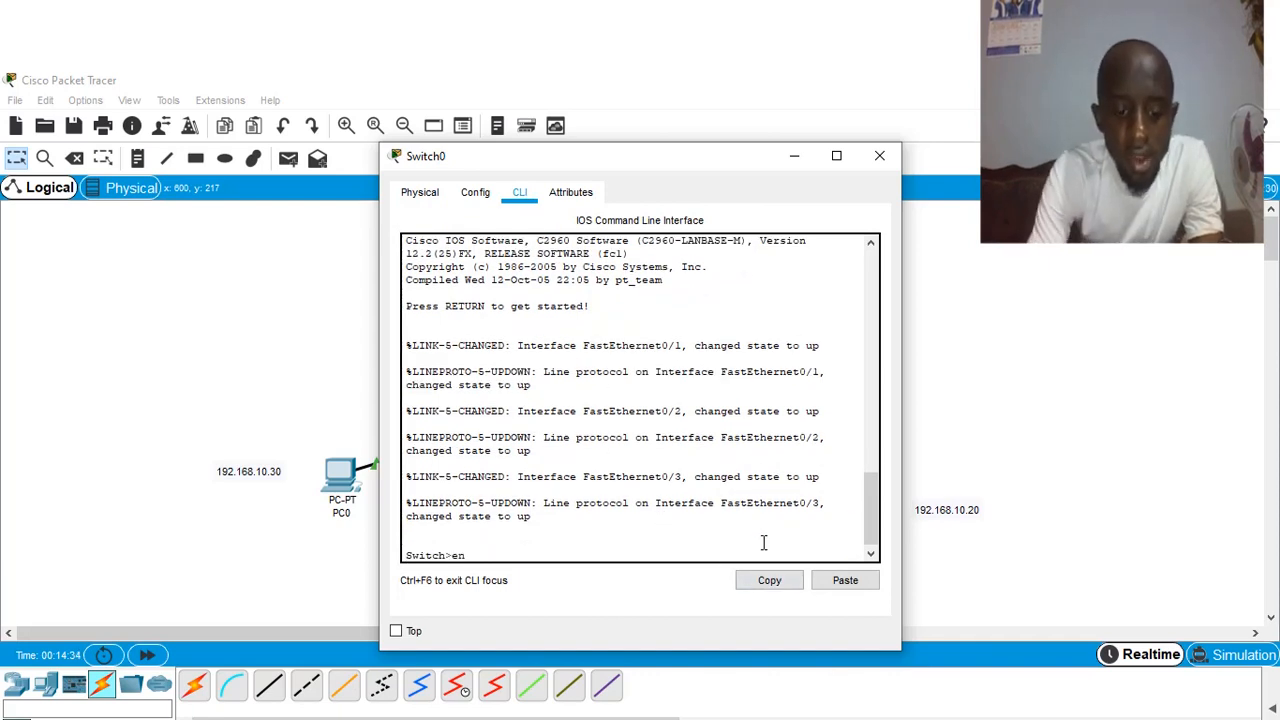
key(Tab)
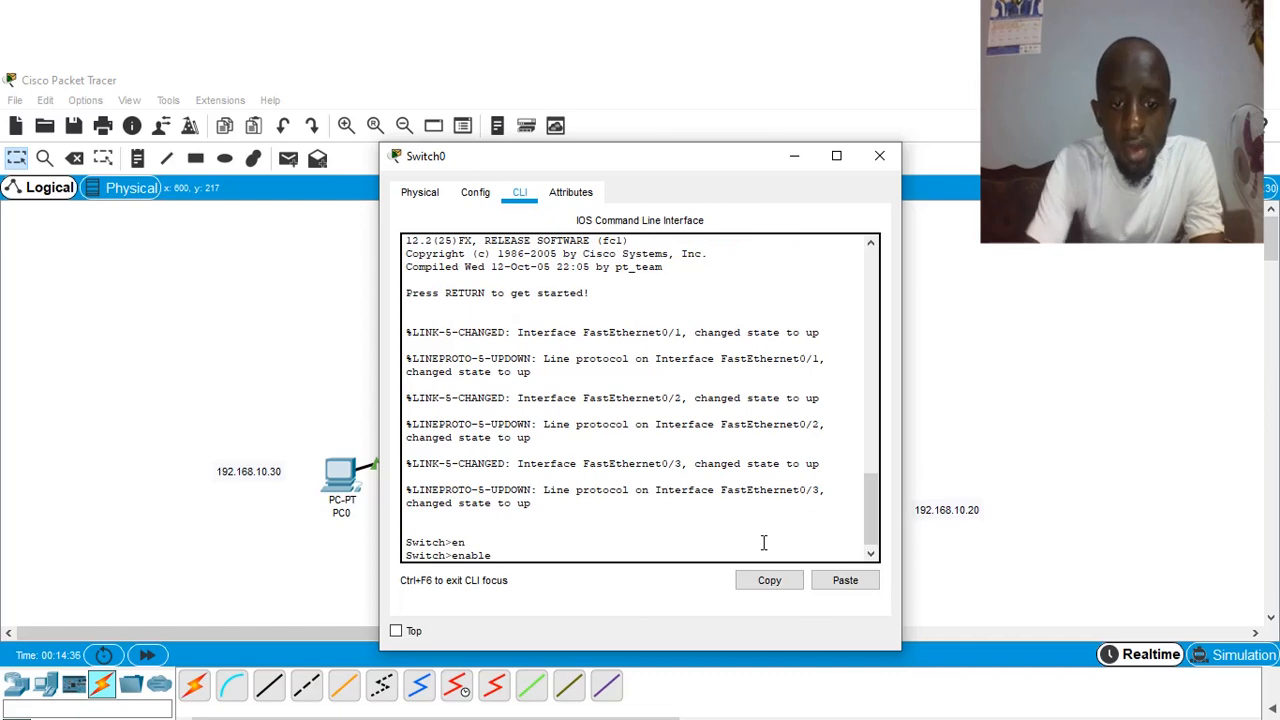
key(Return)
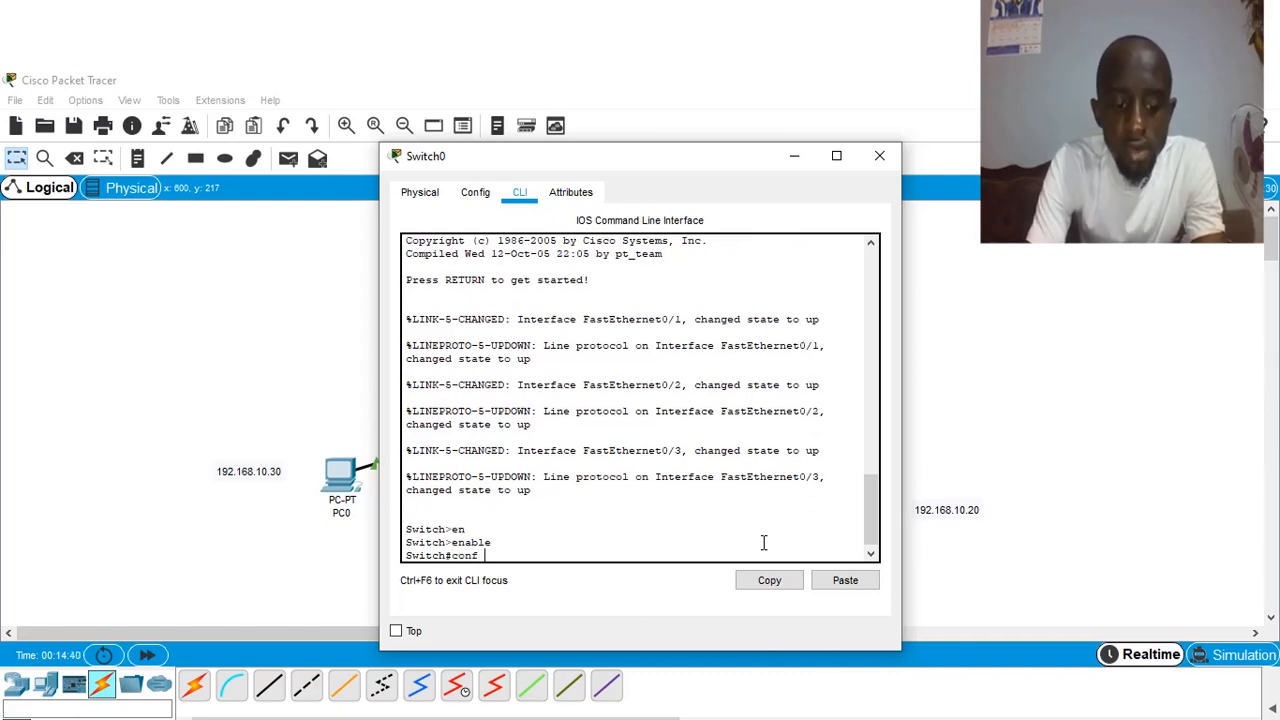
text(conf t)
key(Tab)
key(Return)
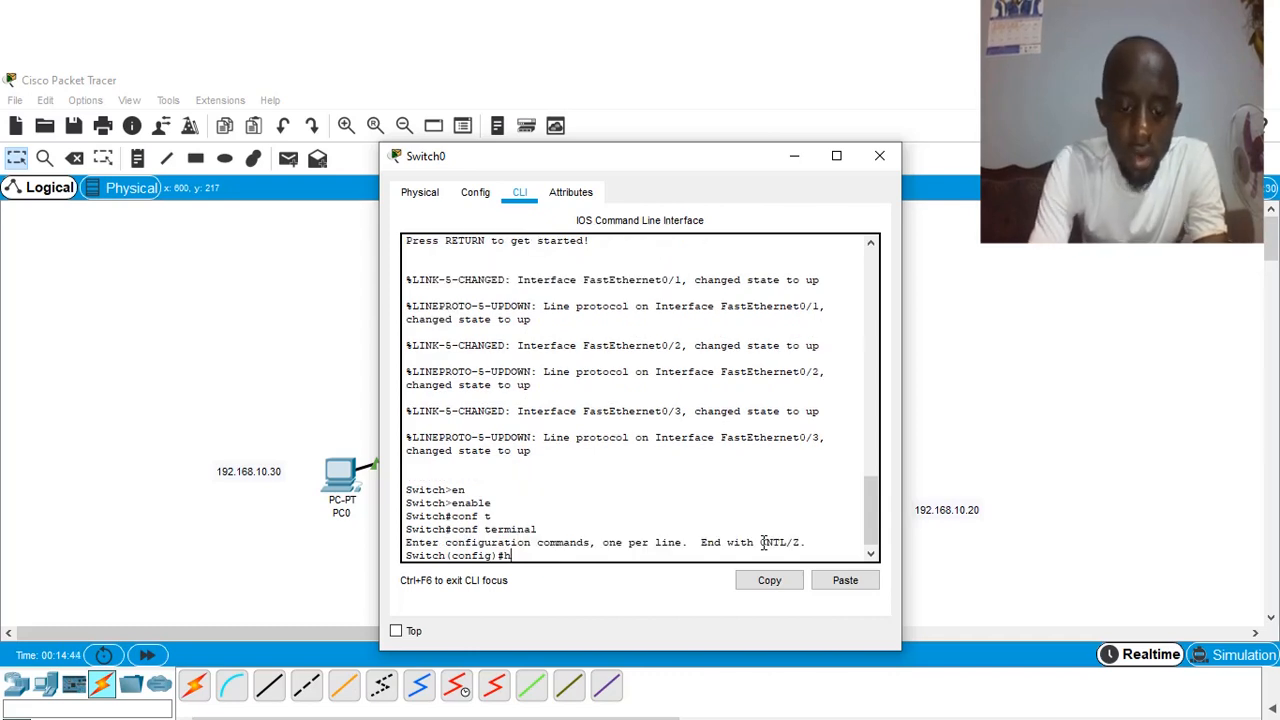
- Set the switch's hostname to SW1 with the hostname command
text(host)
key(Tab)
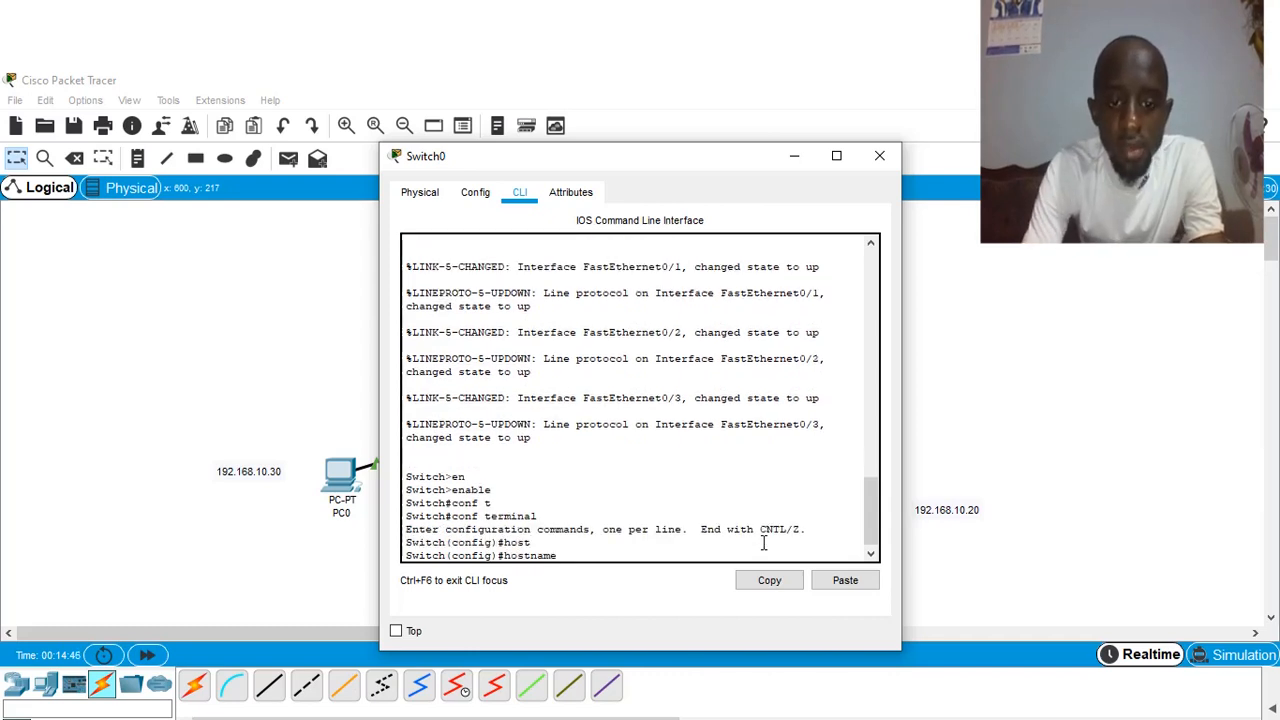
text(SW)
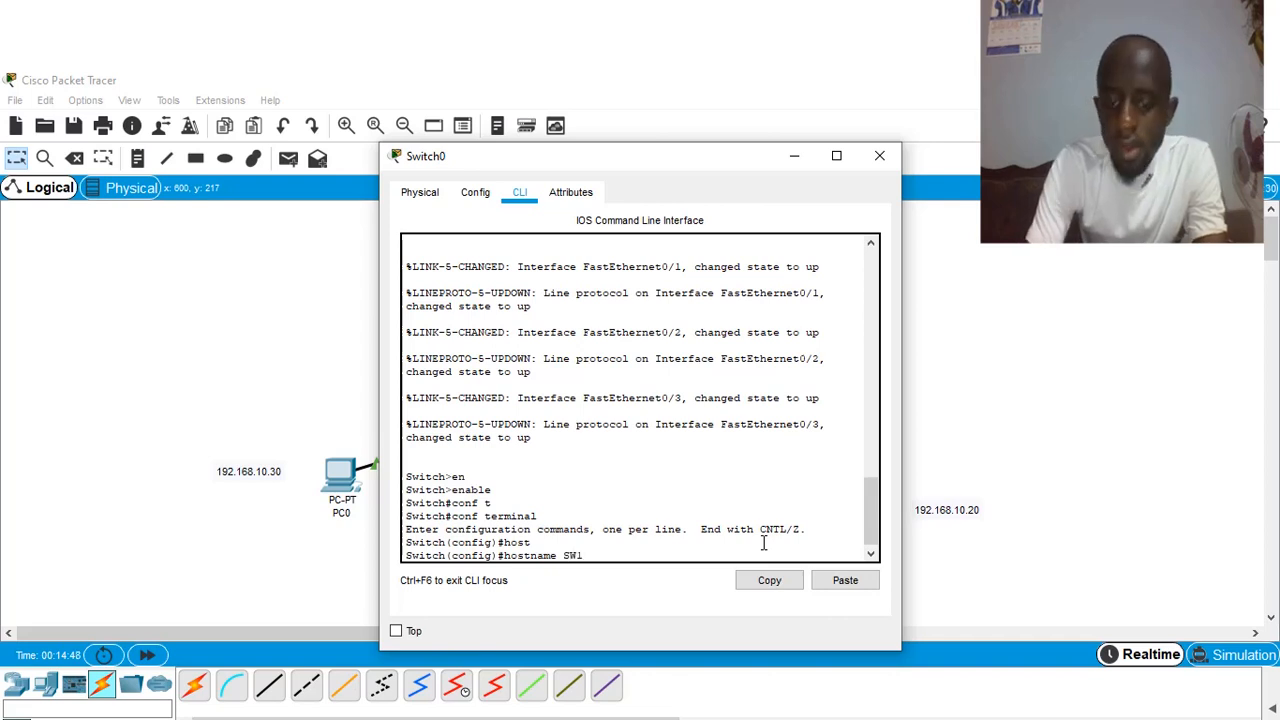
text(1)
key(Return)
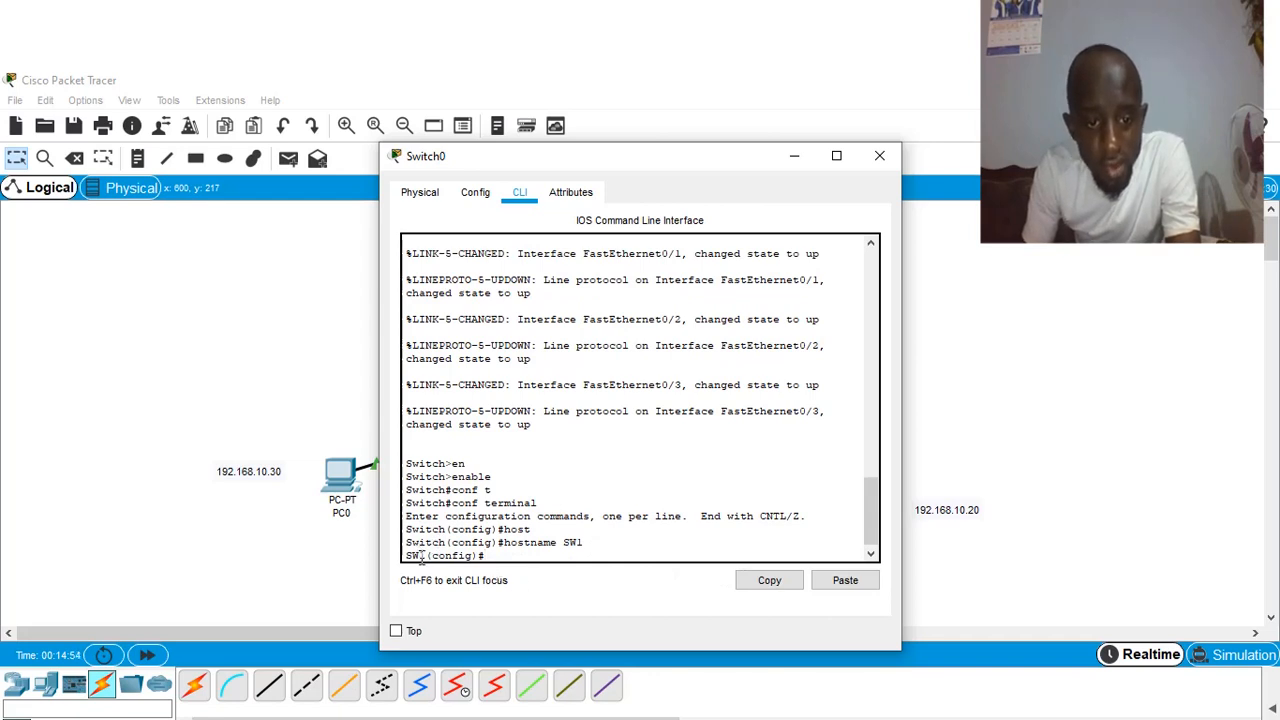
drag(424, 557, 406, 558)
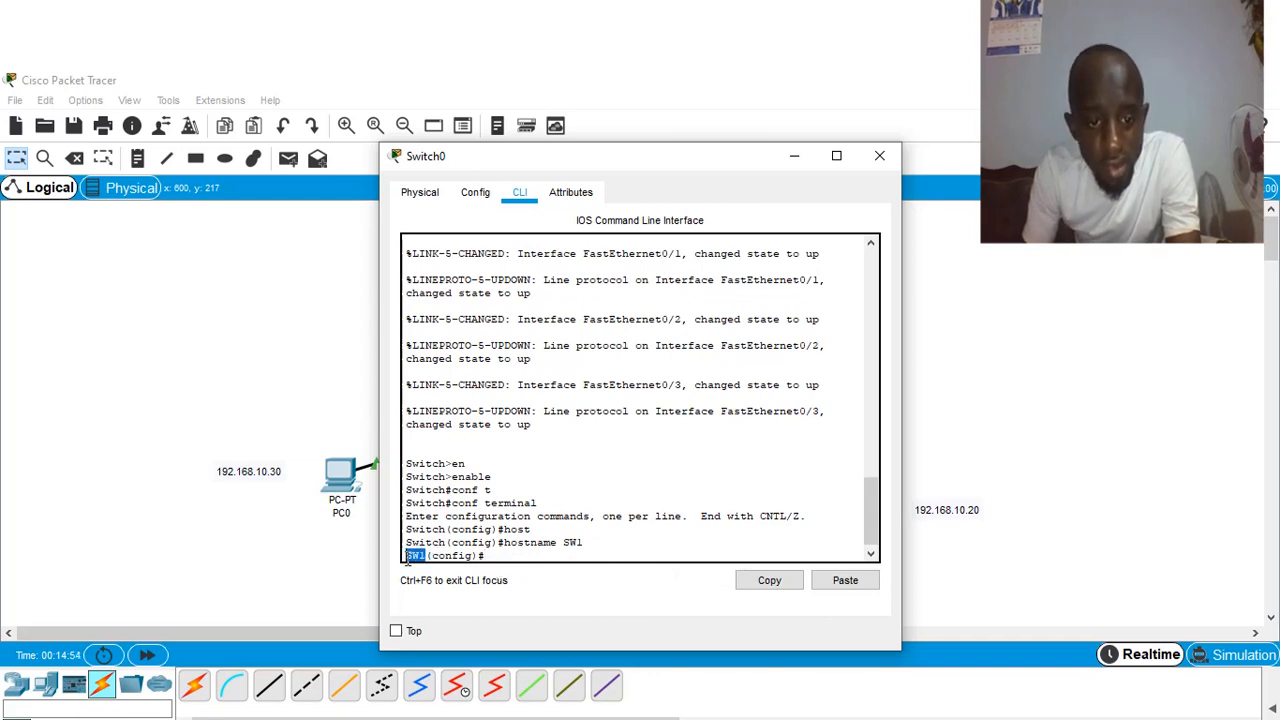
click(501, 555)
drag(503, 543, 604, 545)
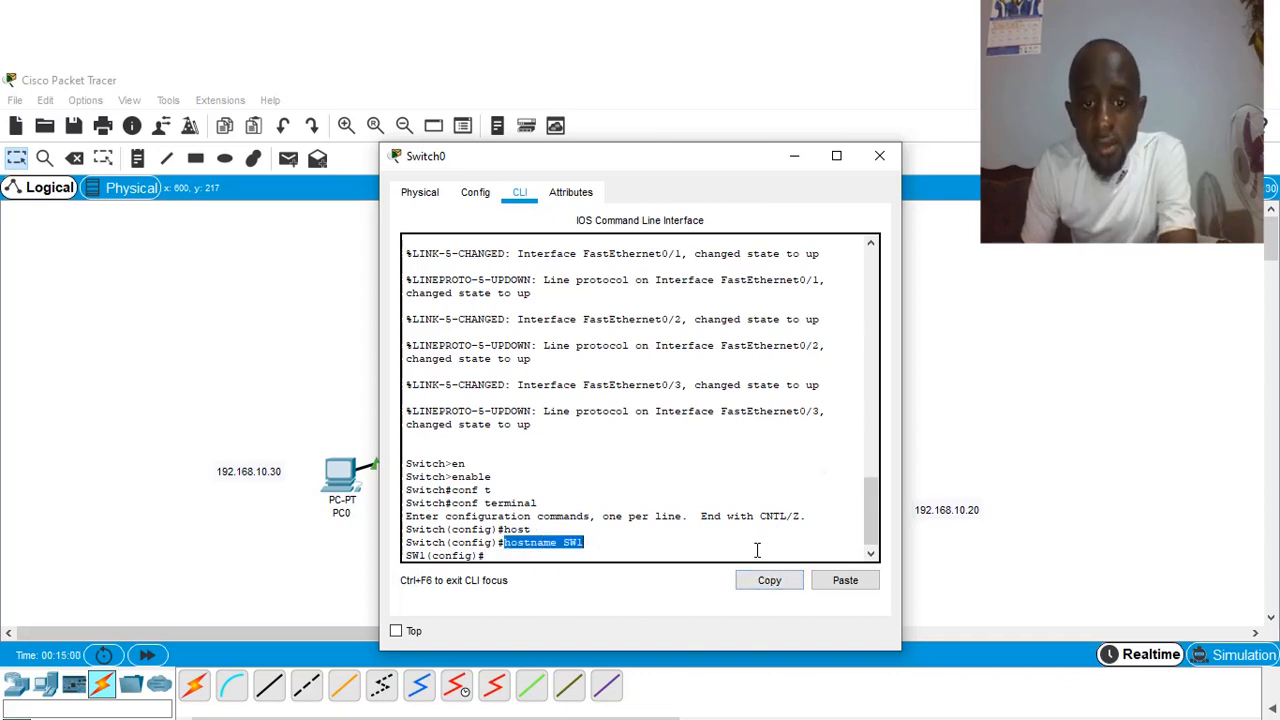
click(503, 556)
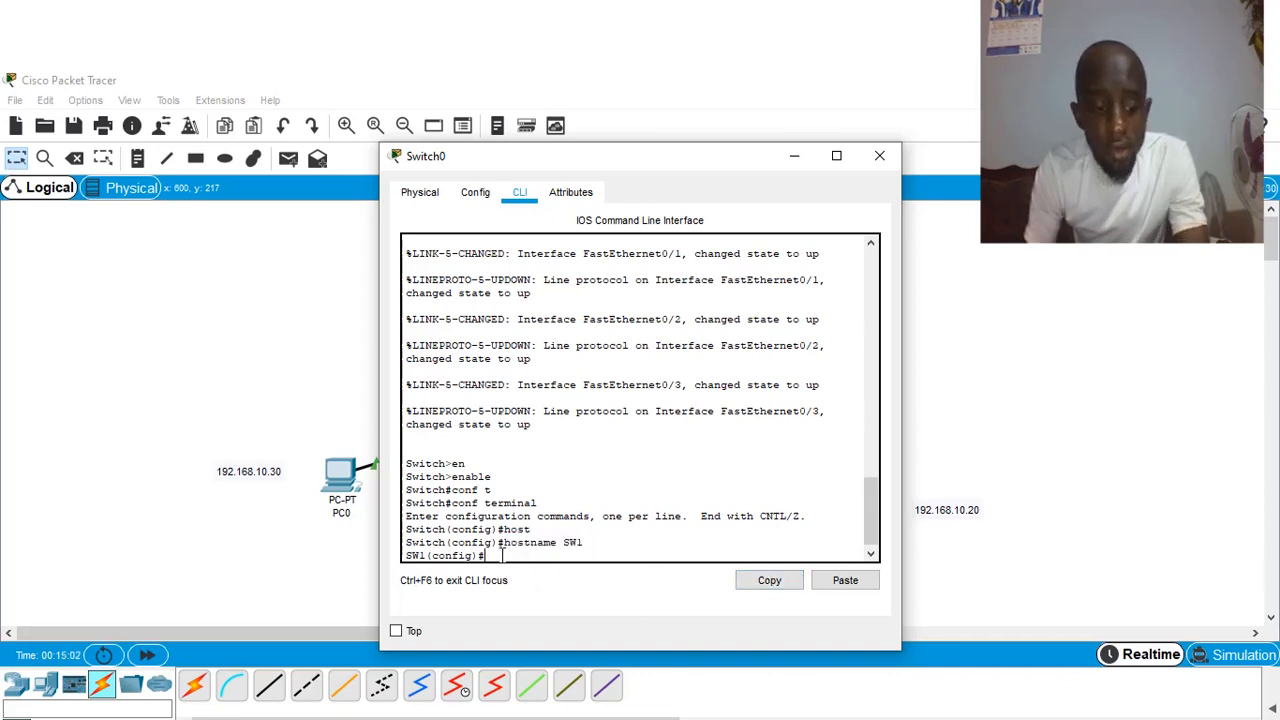
- Leave configuration mode with END, save the switch's configuration with write memory, and close the switch window
text(END)
key(Return)
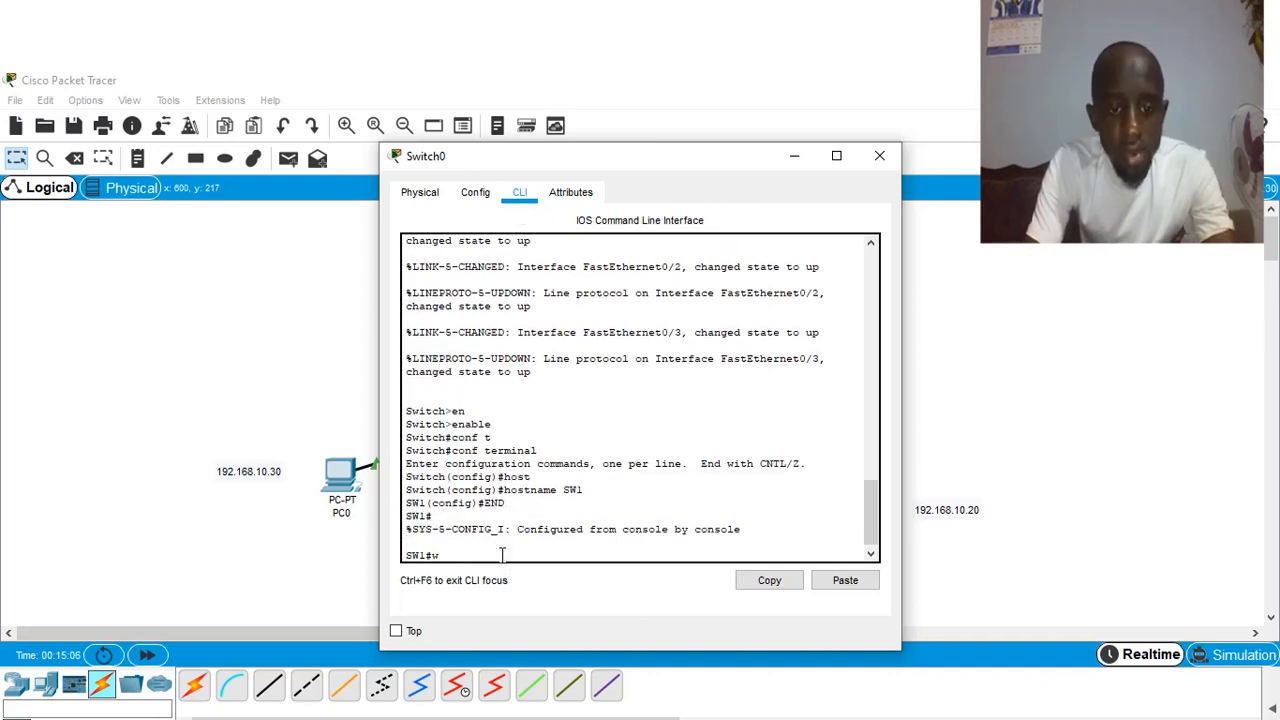
text(wr)
key(Tab)
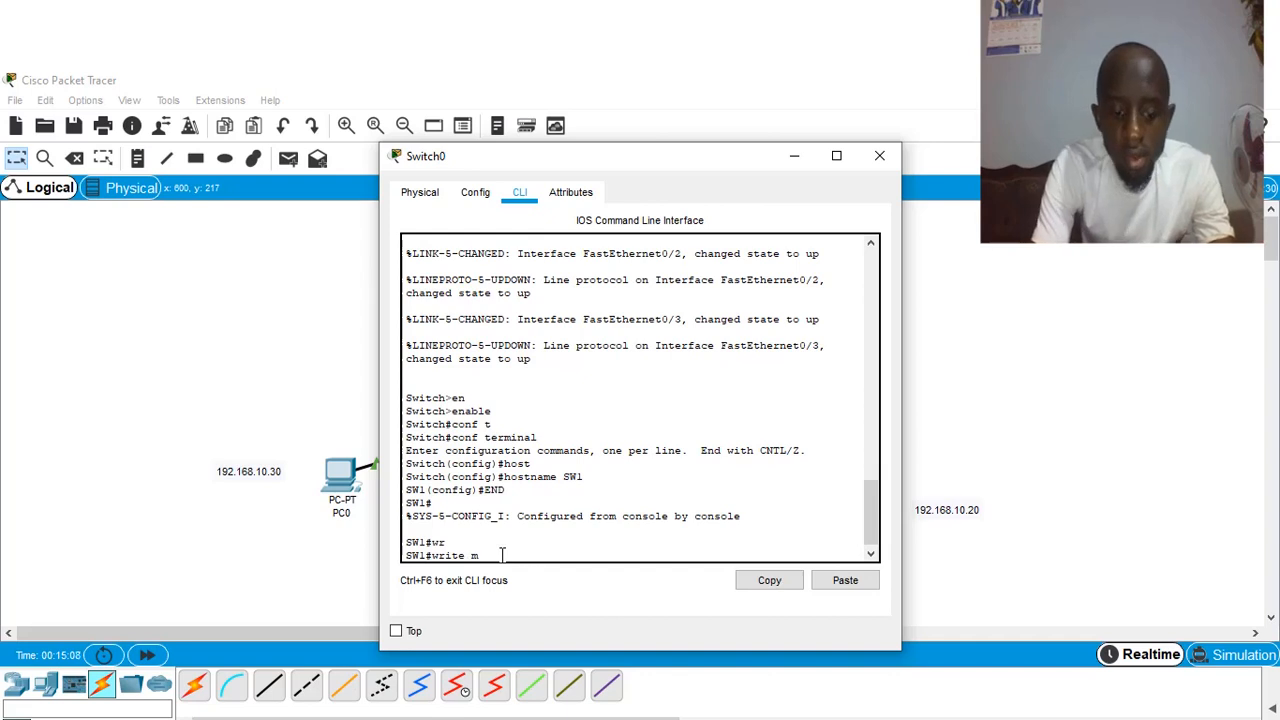
text(me)
key(Tab)
key(Return)
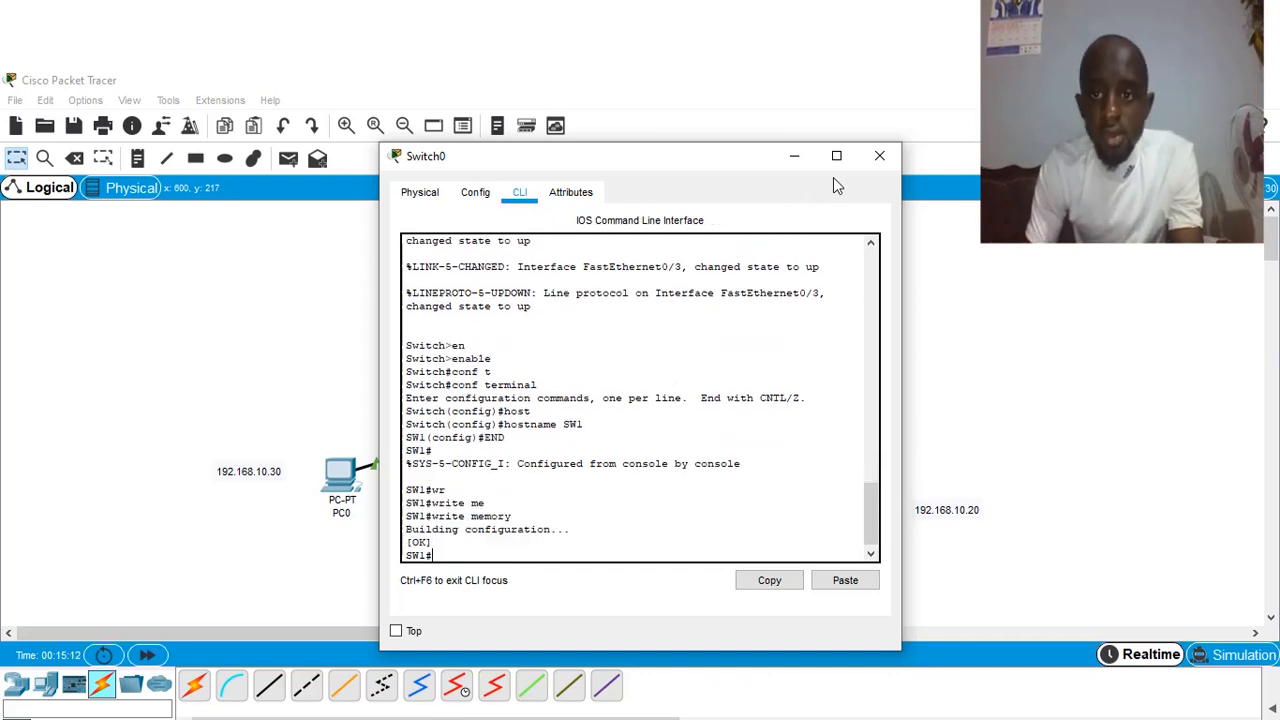
click(874, 158)
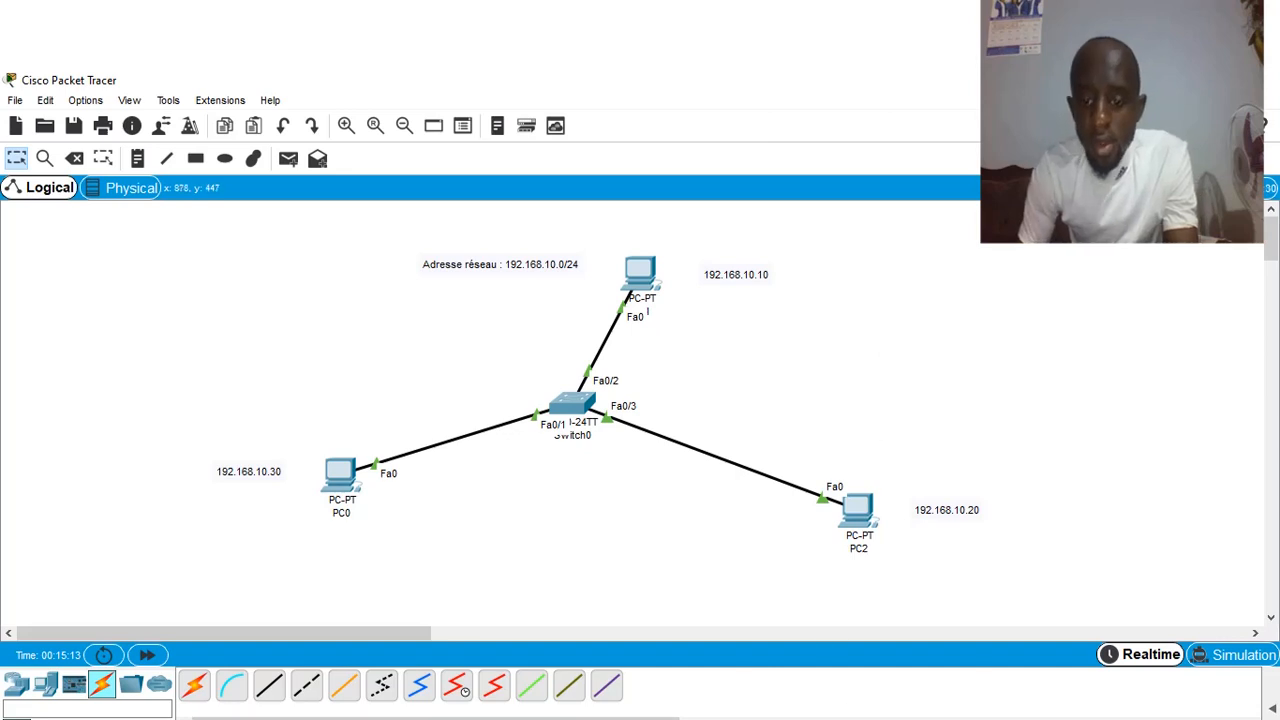
- Check the remaining TP1 task in the course PDF in Foxit Reader, return to Packet Tracer, and move the 192.168.10.10 label closer to PC1
click(849, 717)
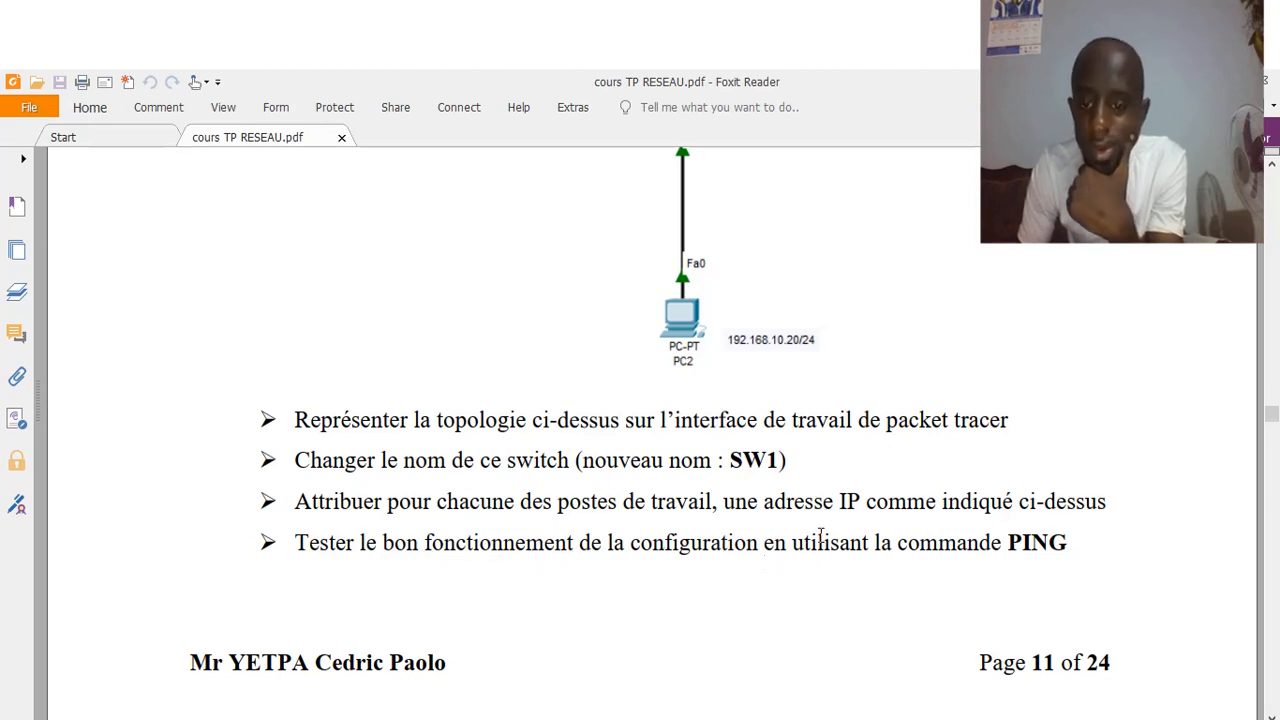
click(864, 718)
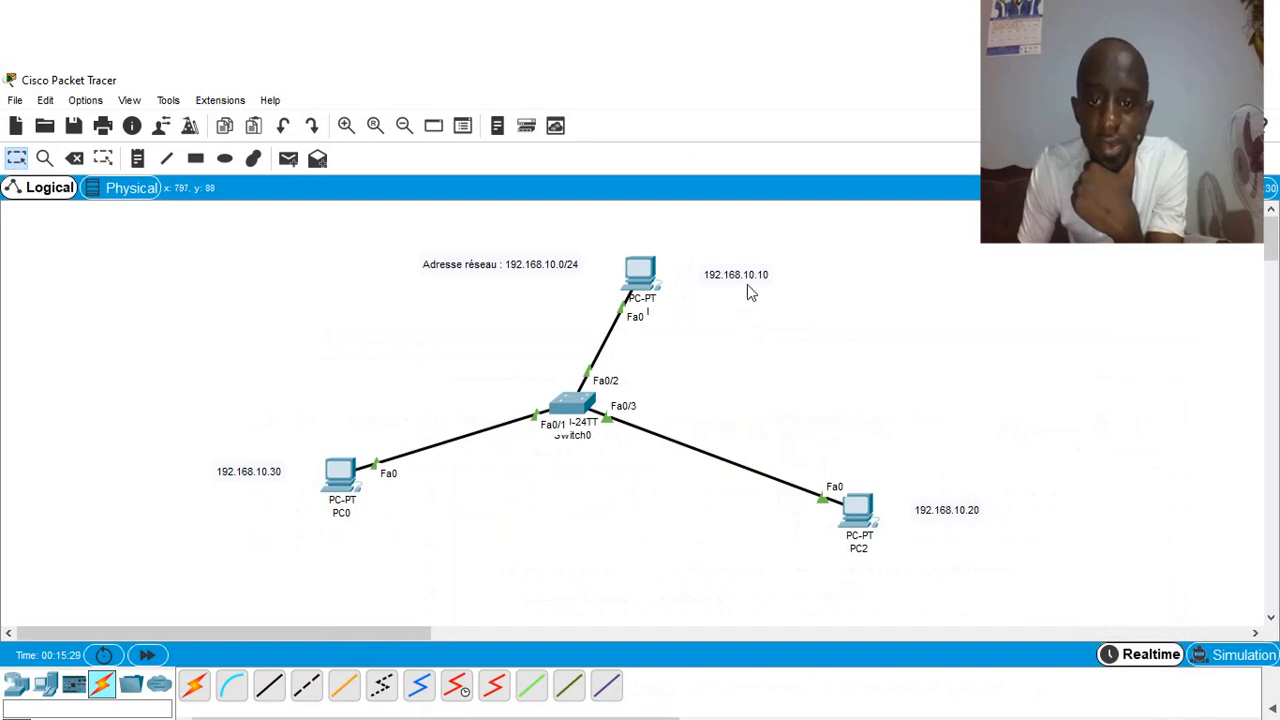
drag(749, 273, 718, 266)
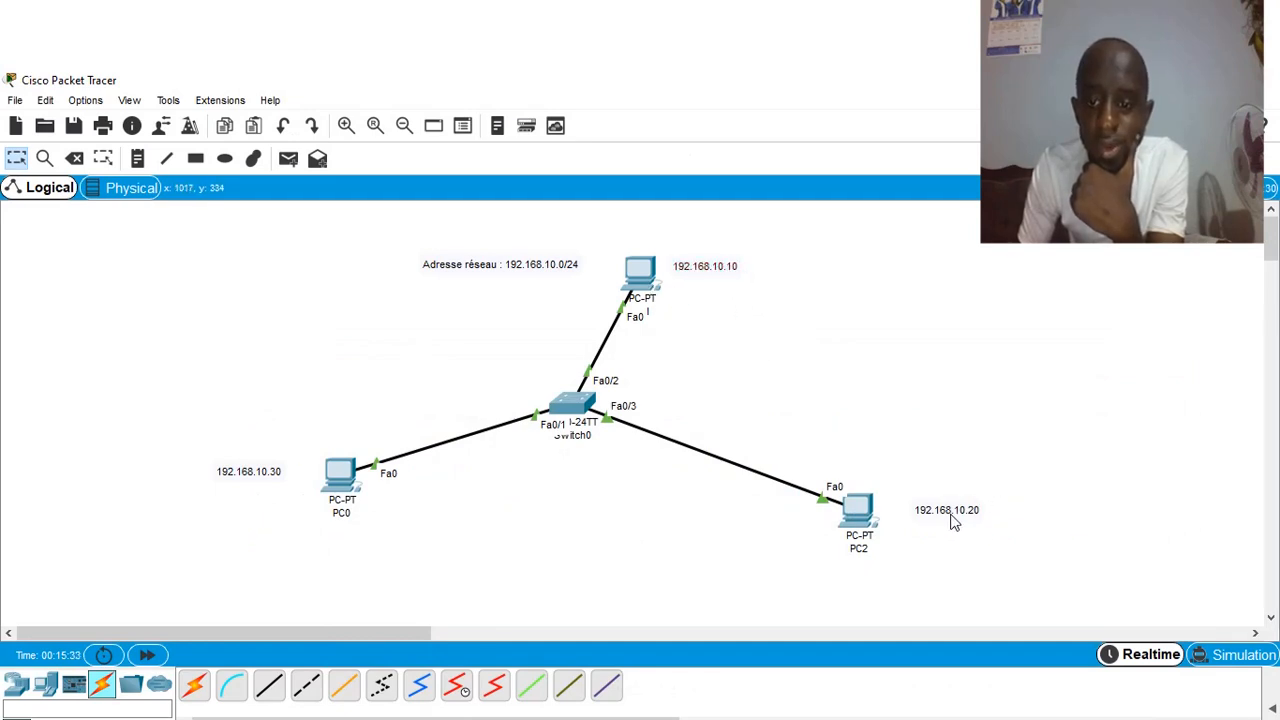
- Test connectivity from PC1's Command Prompt with ping 192.168.10.20, and close PC1's window
click(629, 280)
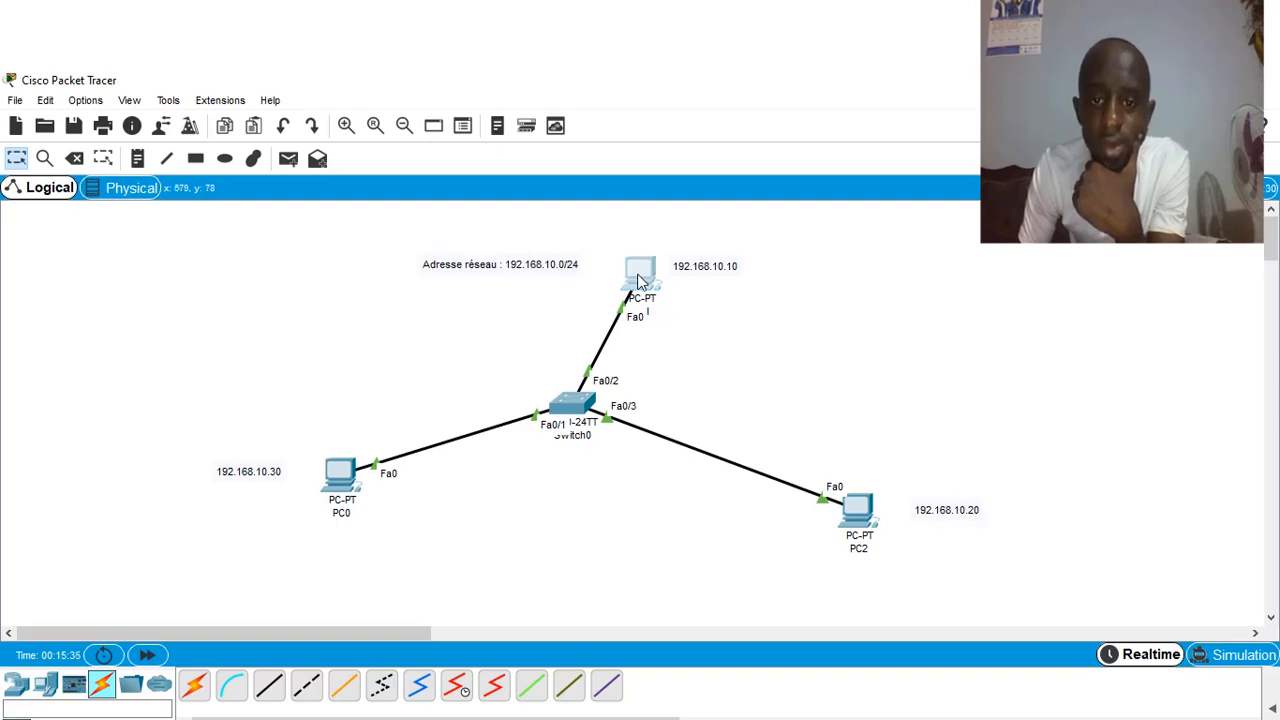
drag(617, 163, 517, 113)
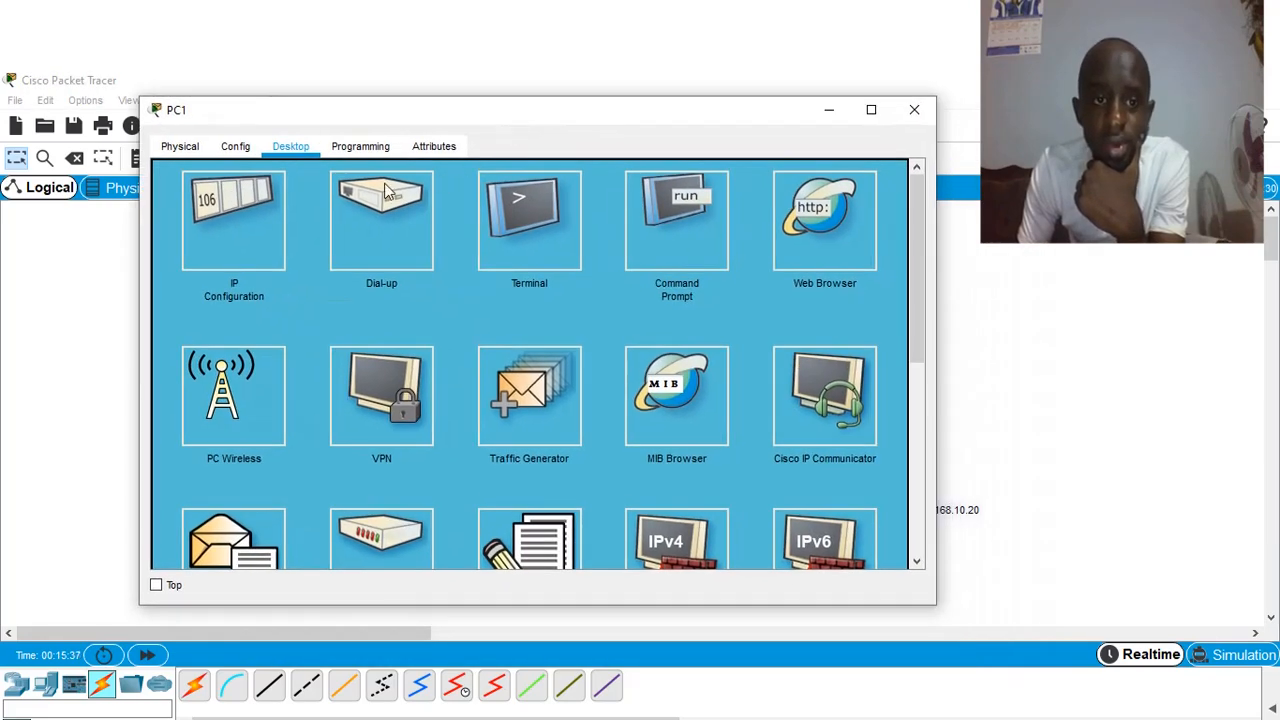
click(678, 234)
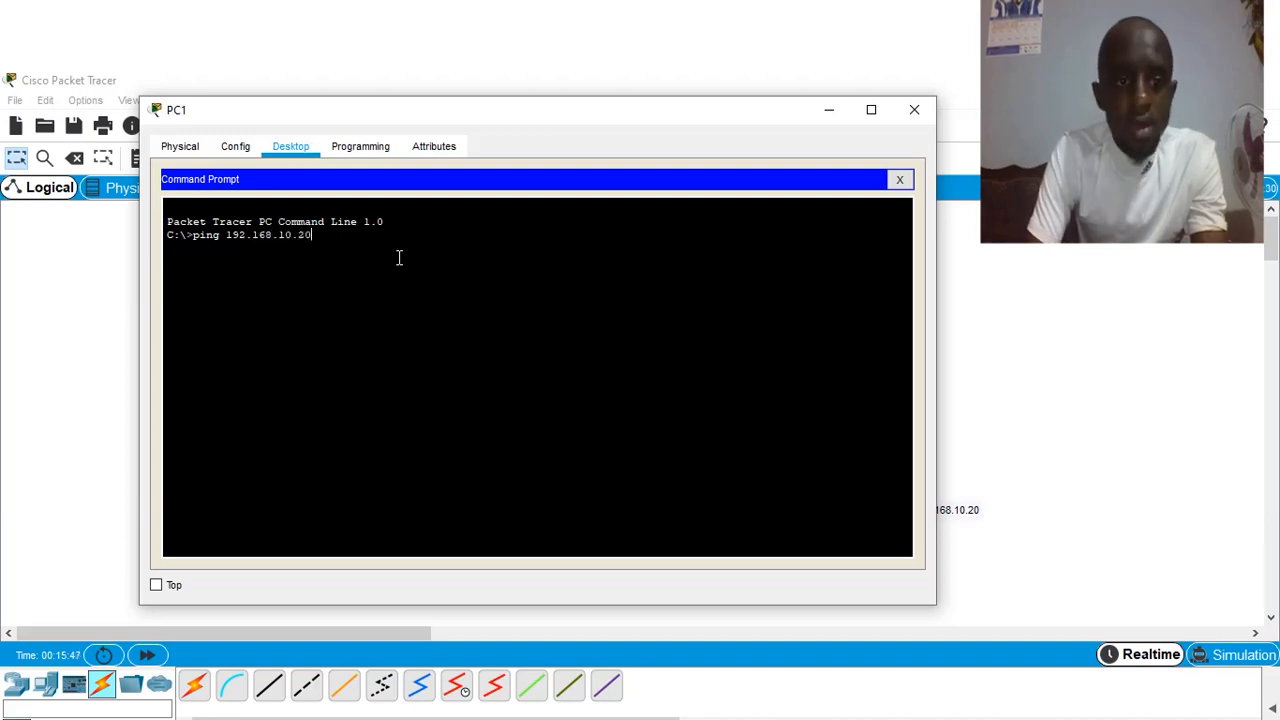
text(ping 192.168.10.20)
key(Return)
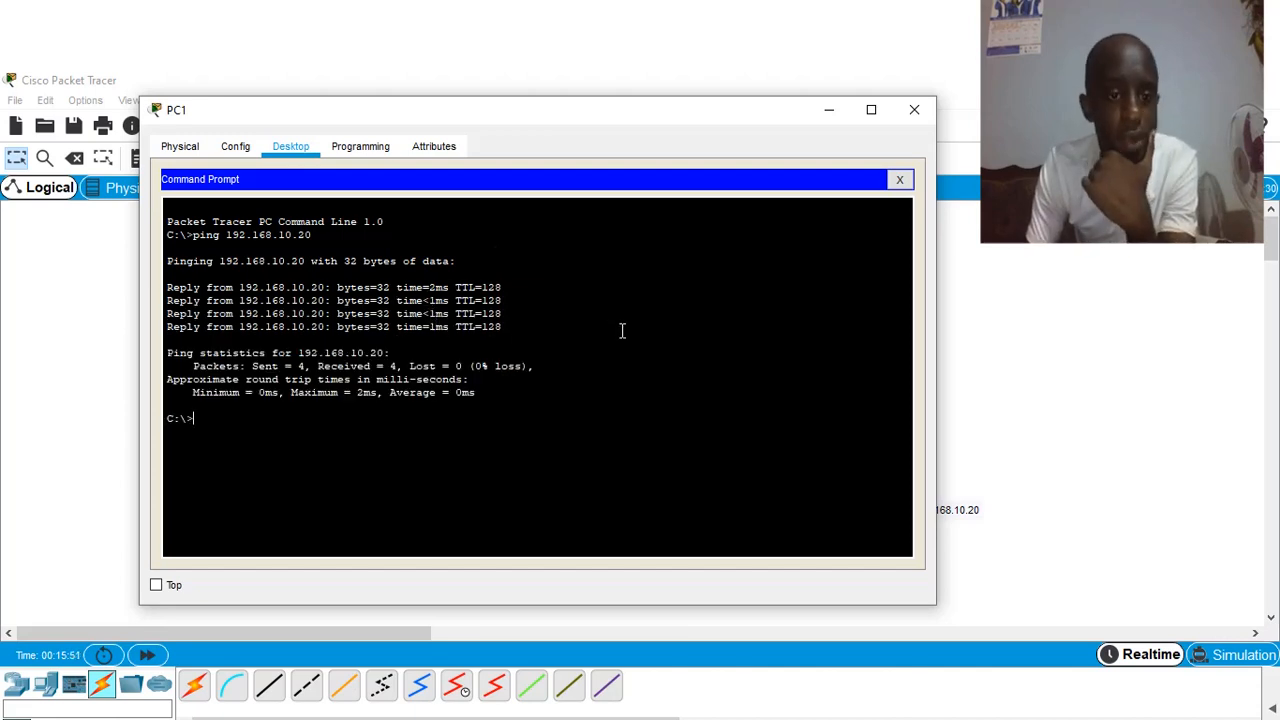
click(914, 110)
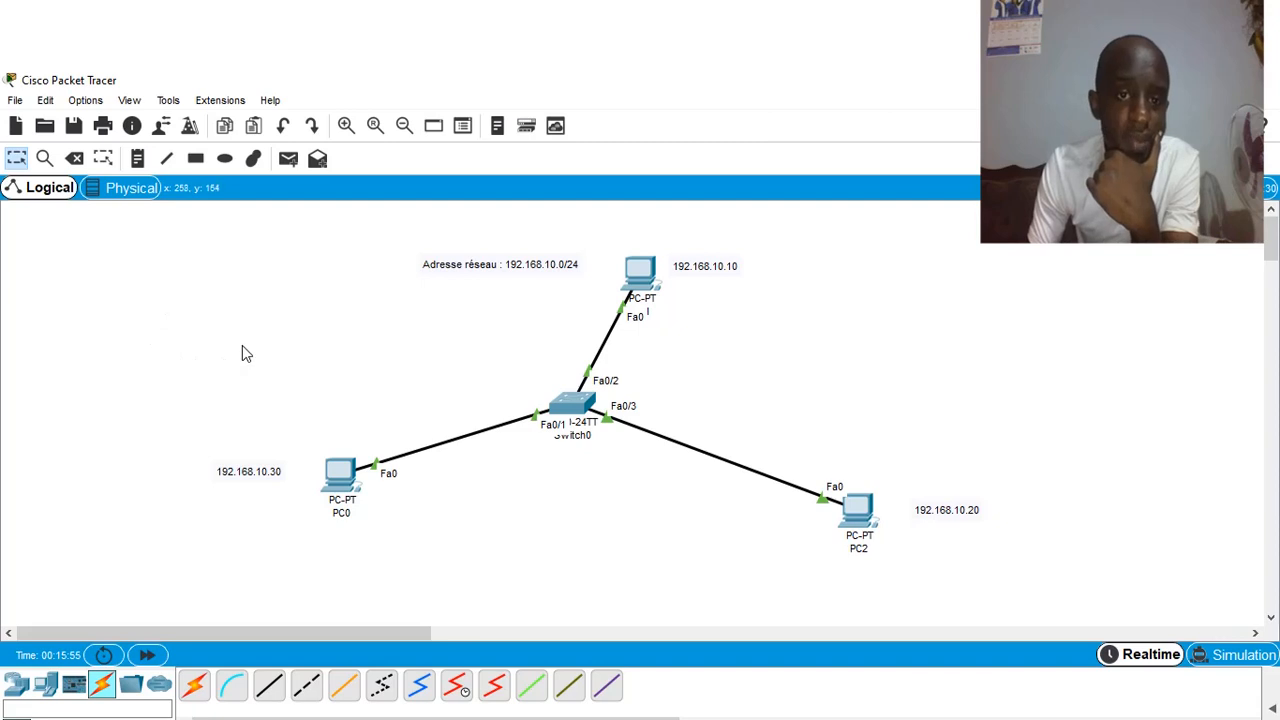
- Send a simple PDU from PC1 to PC2 and display the list of PDU results
click(287, 162)
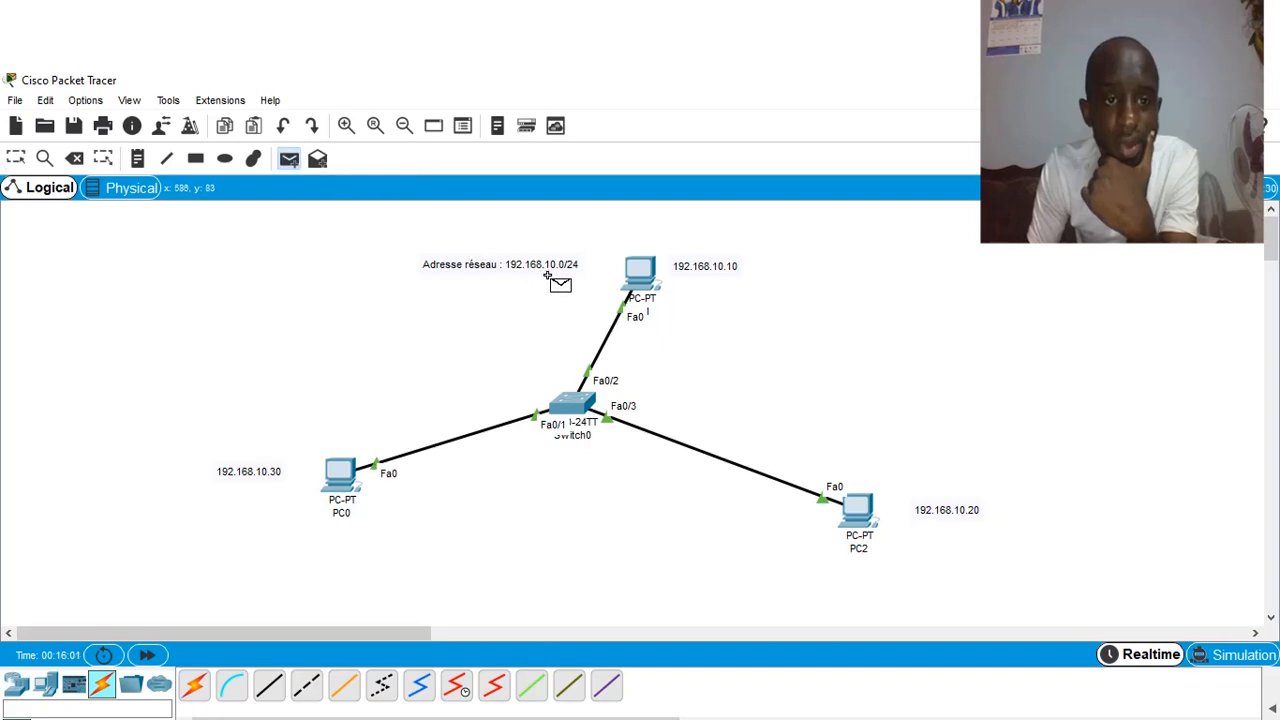
click(640, 268)
click(869, 511)
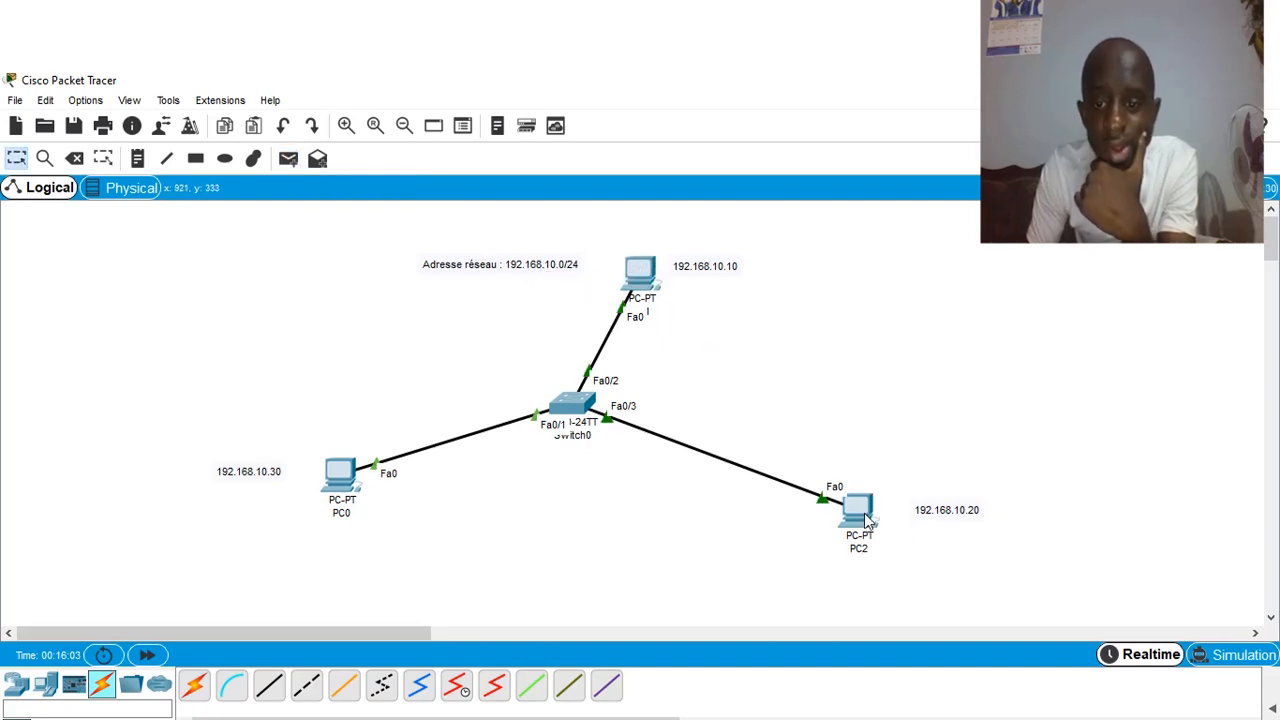
click(1273, 702)
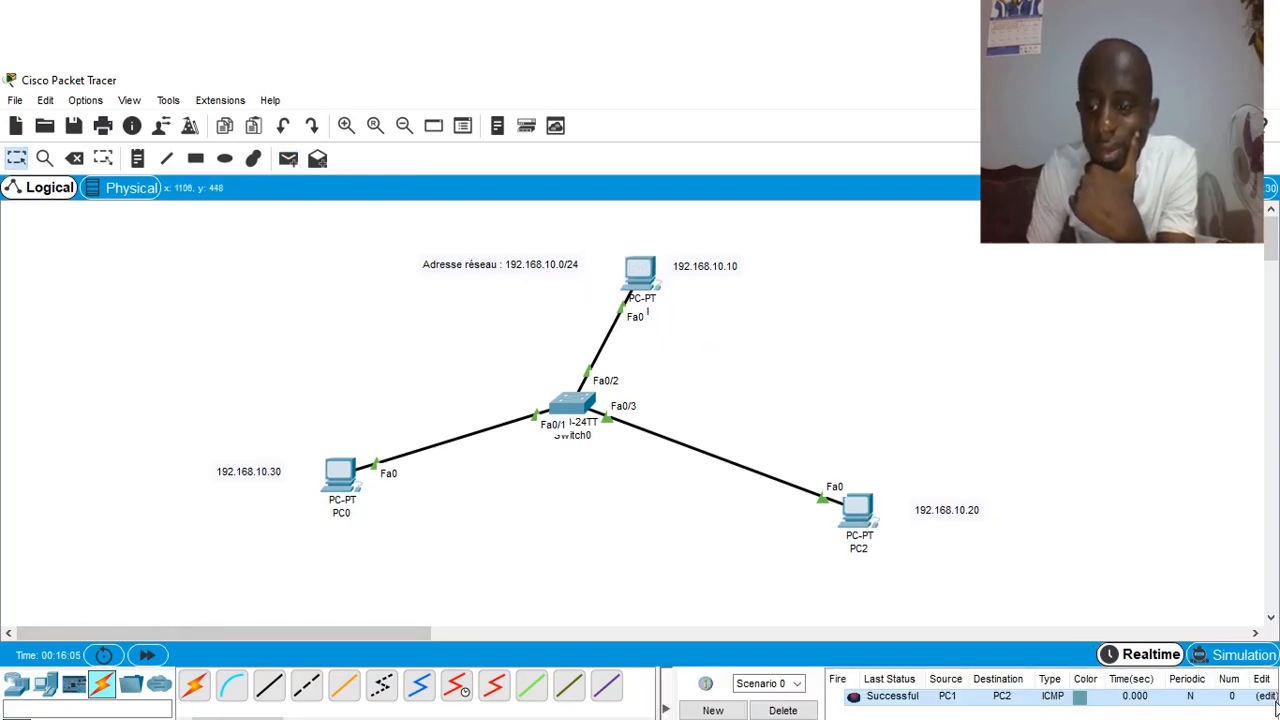
- Delete the scenario containing the PC1 to PC2 test, and send a simple PDU from PC0 to PC1
click(783, 710)
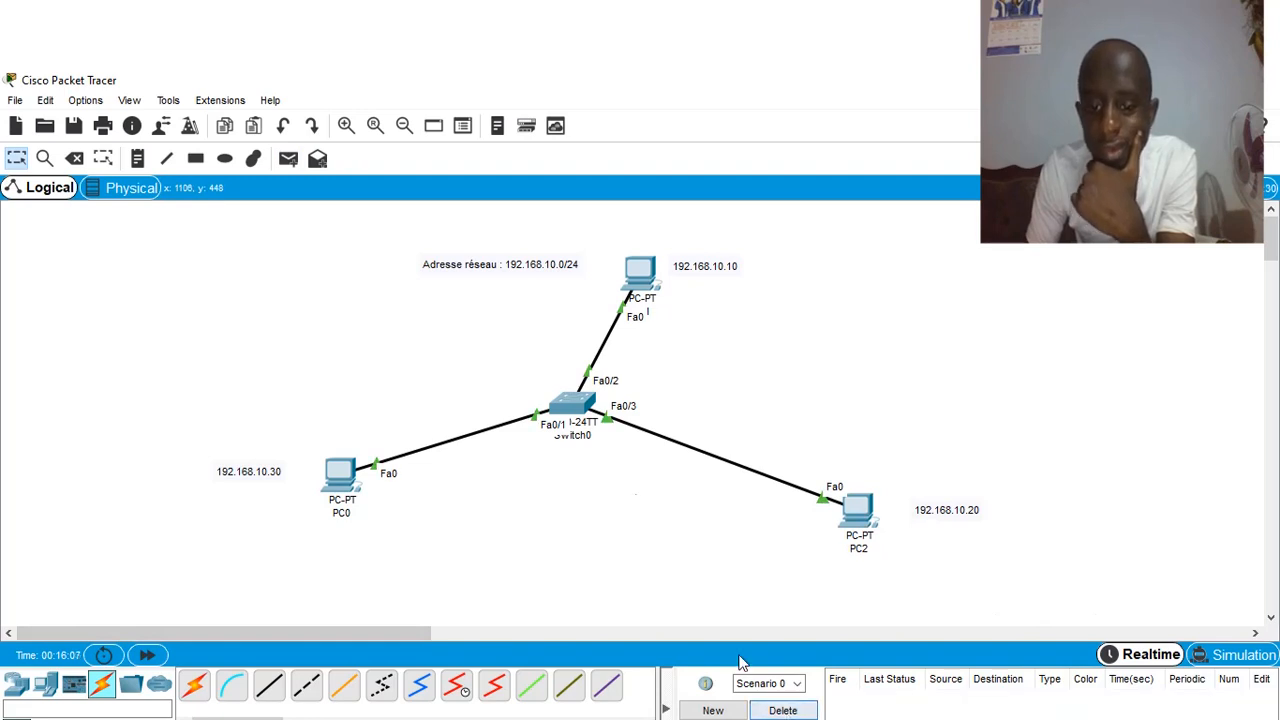
click(287, 160)
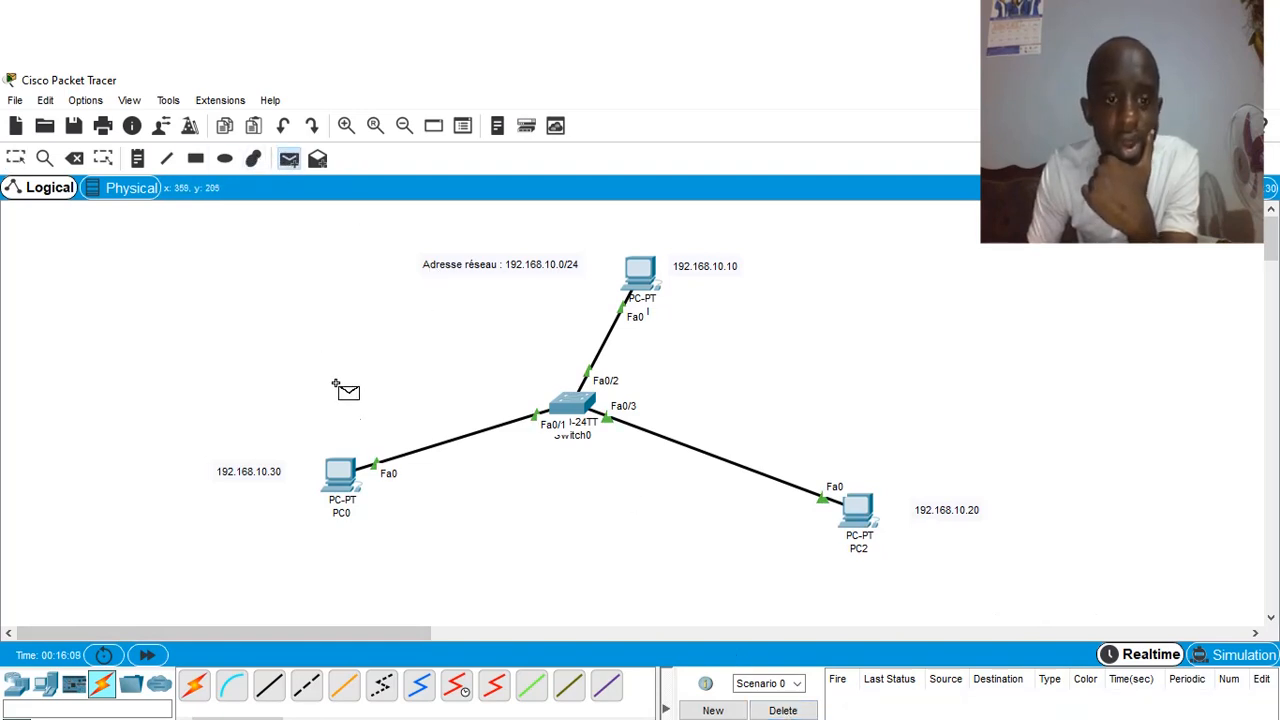
click(348, 469)
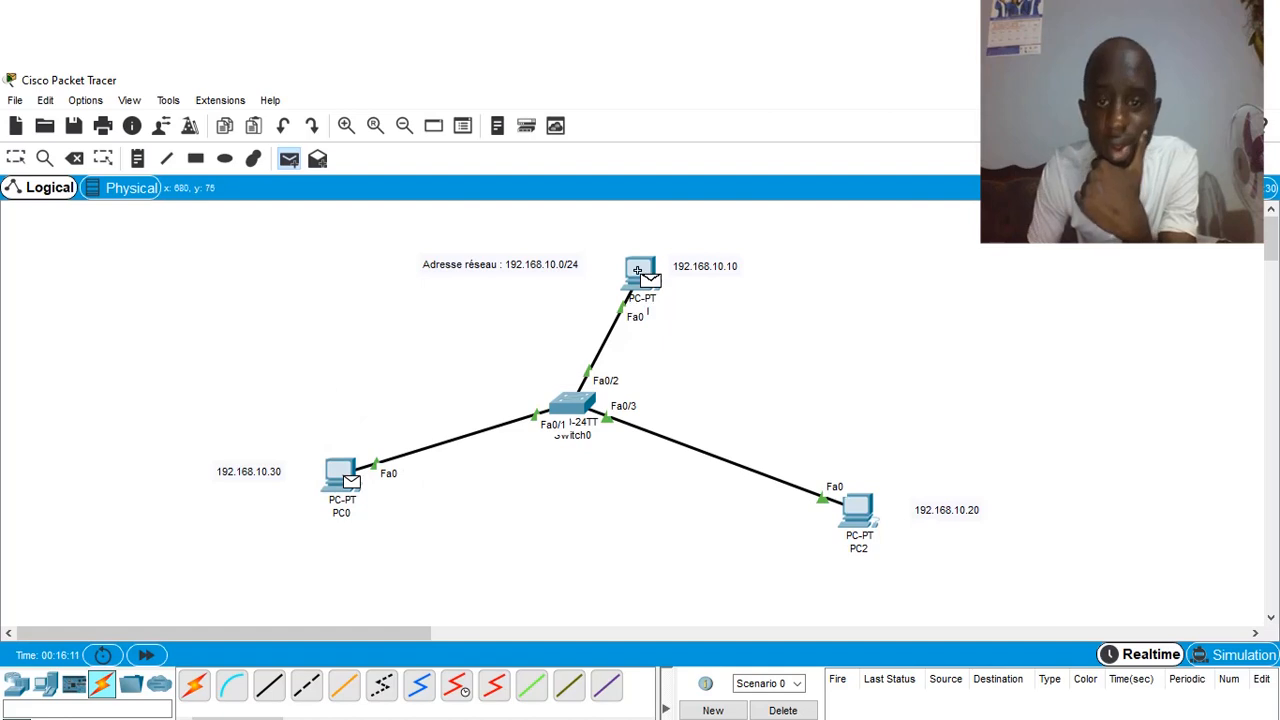
click(644, 276)
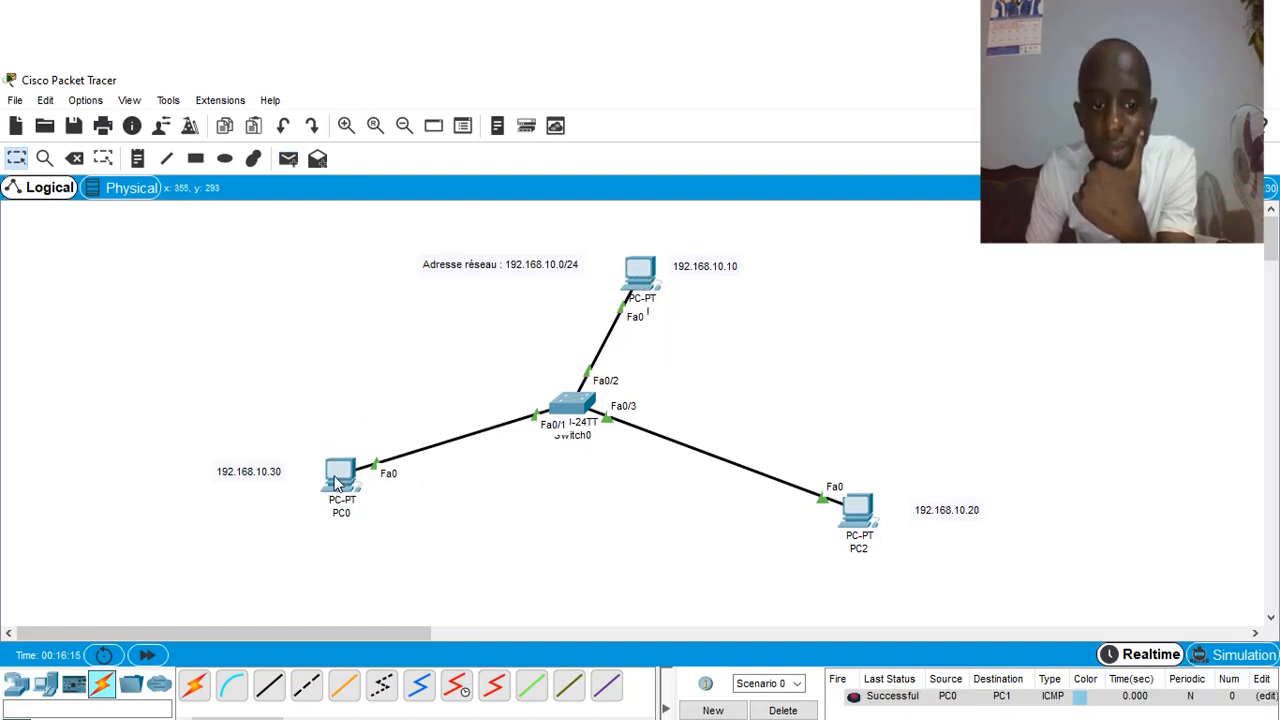
mouse_move(655, 280)
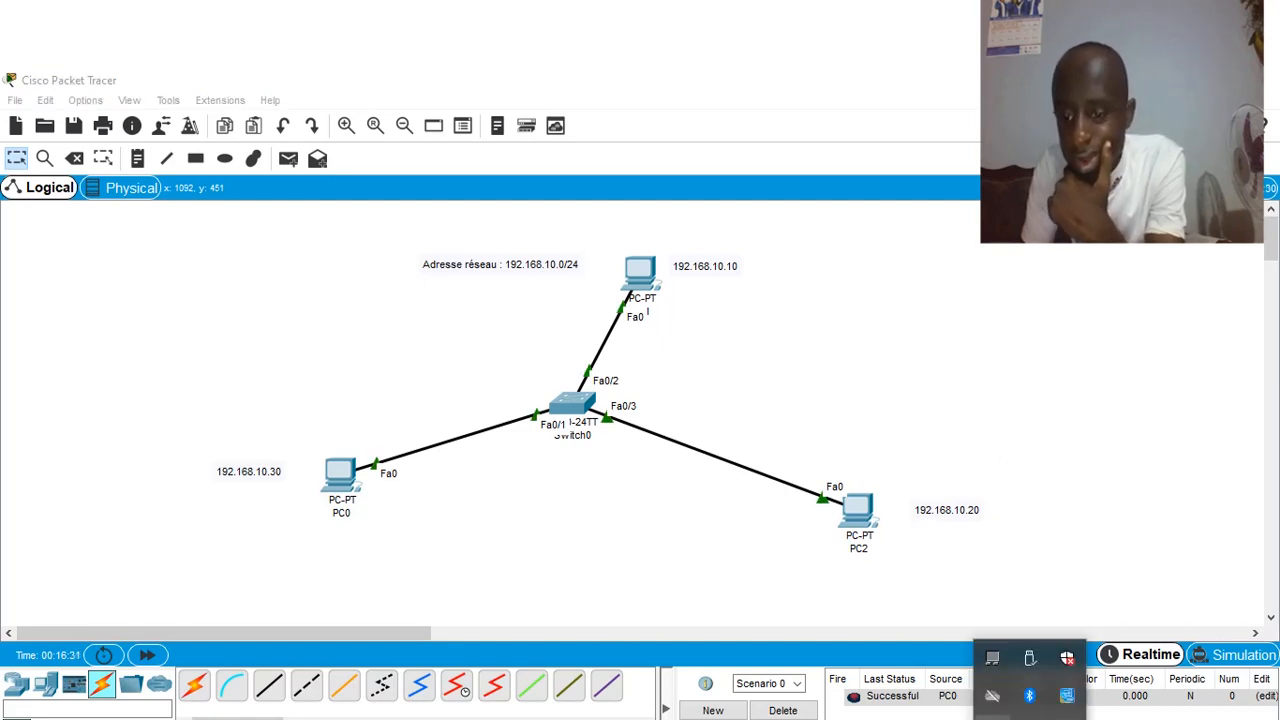
click(992, 717)
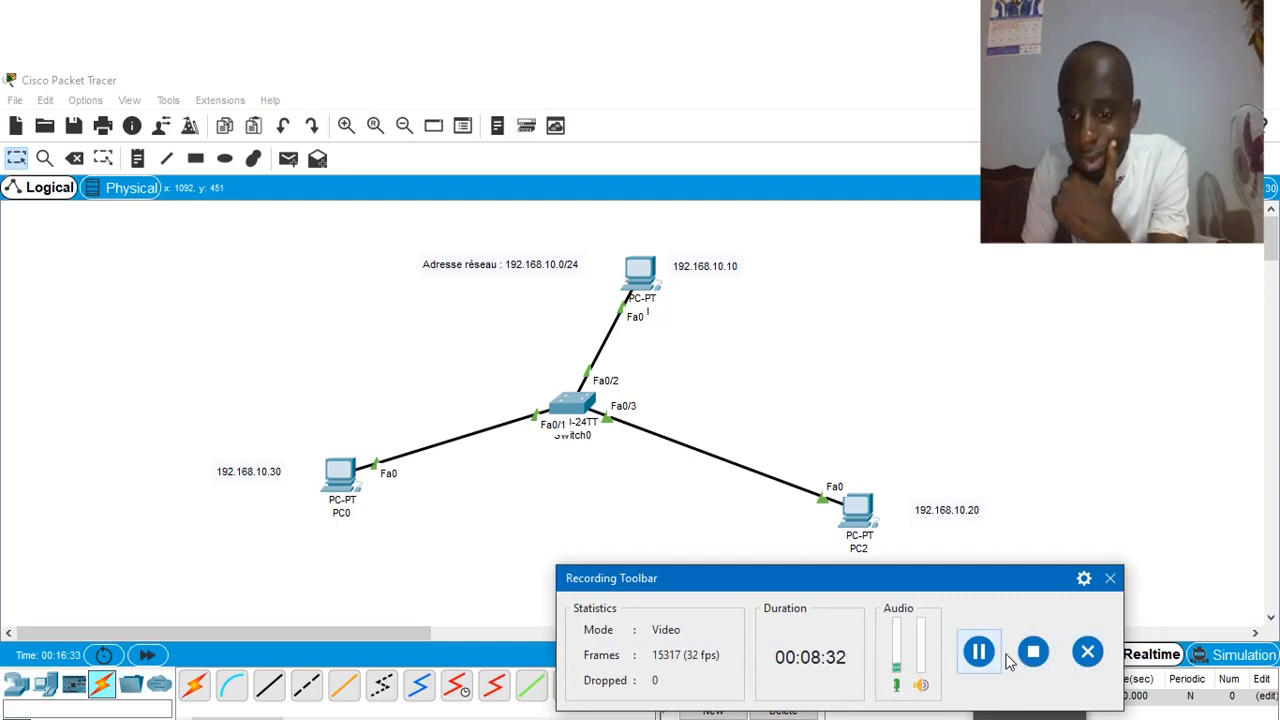